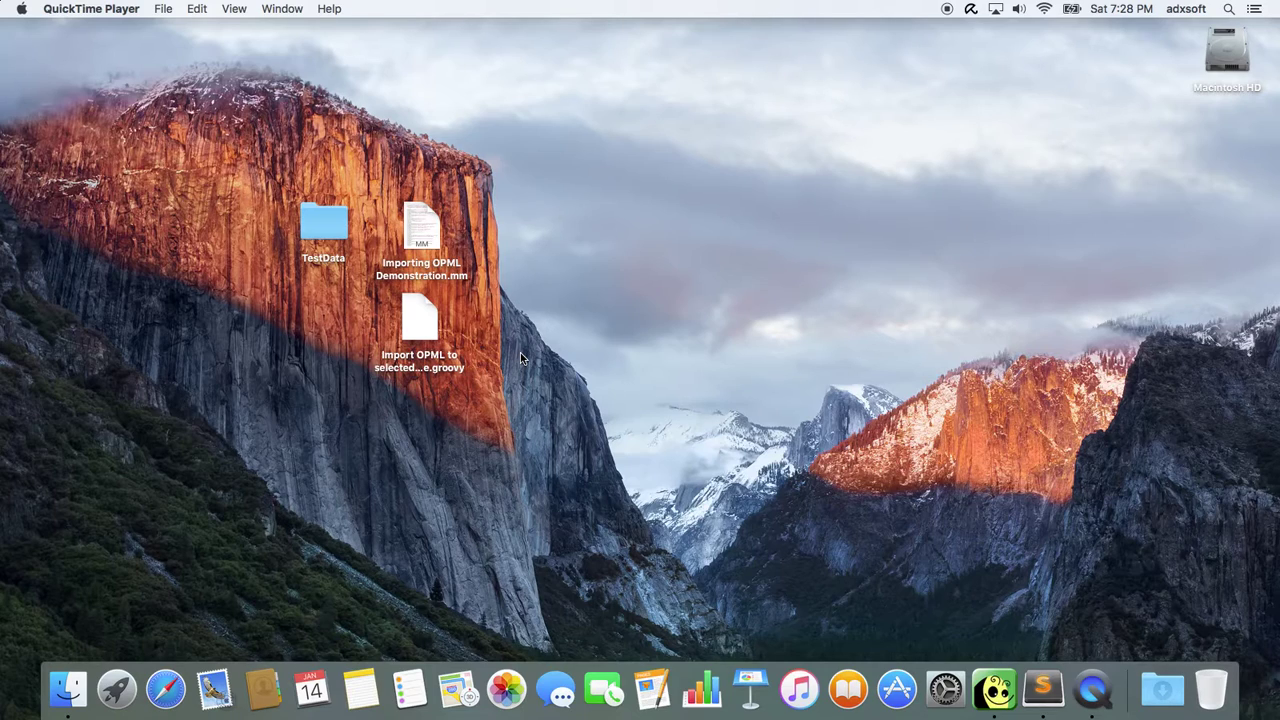
Select the 'Import OPML to selected node.groovy' script file on the desktop
click(428, 322)
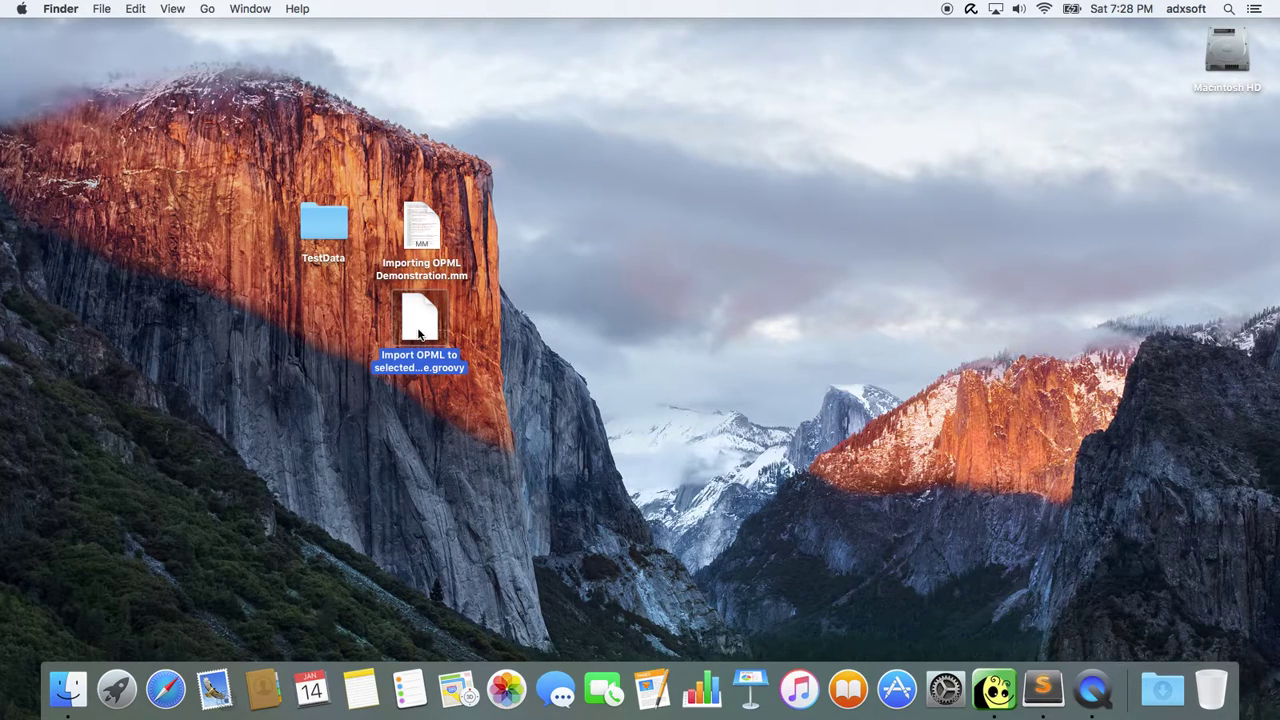
drag(419, 334, 1040, 692)
scroll(711, 527, down, 7)
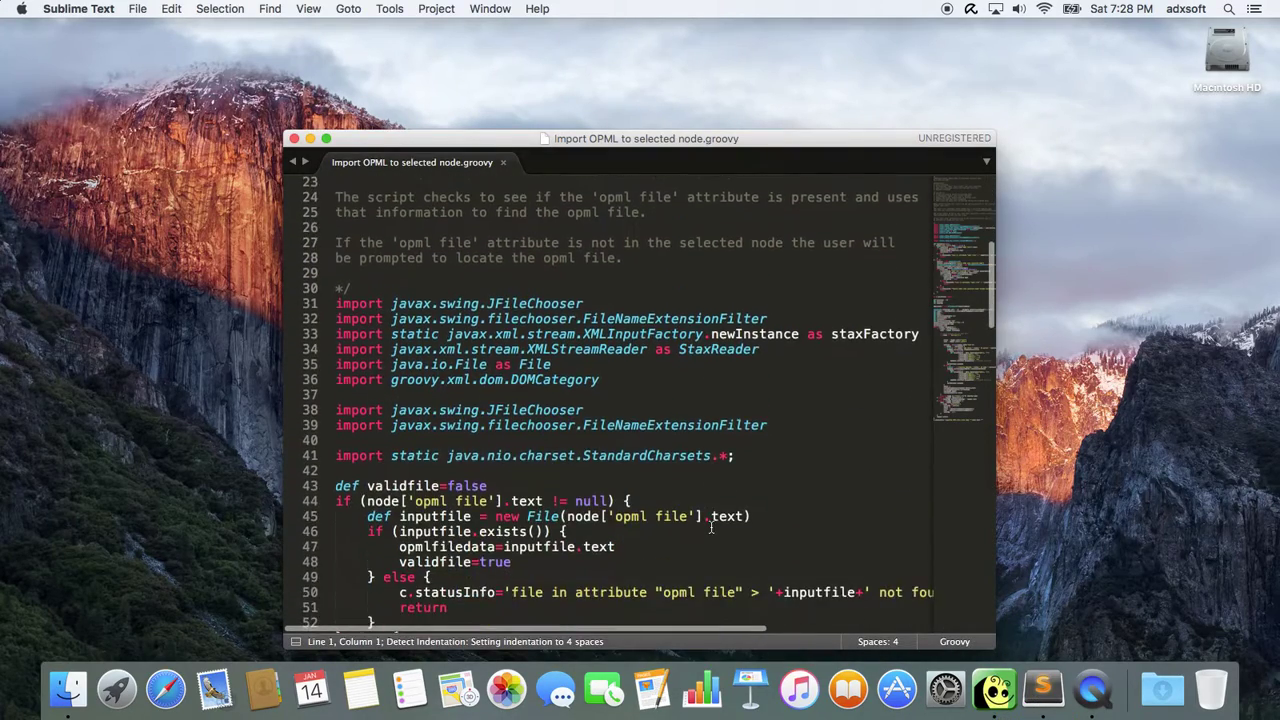
scroll(711, 527, down, 20)
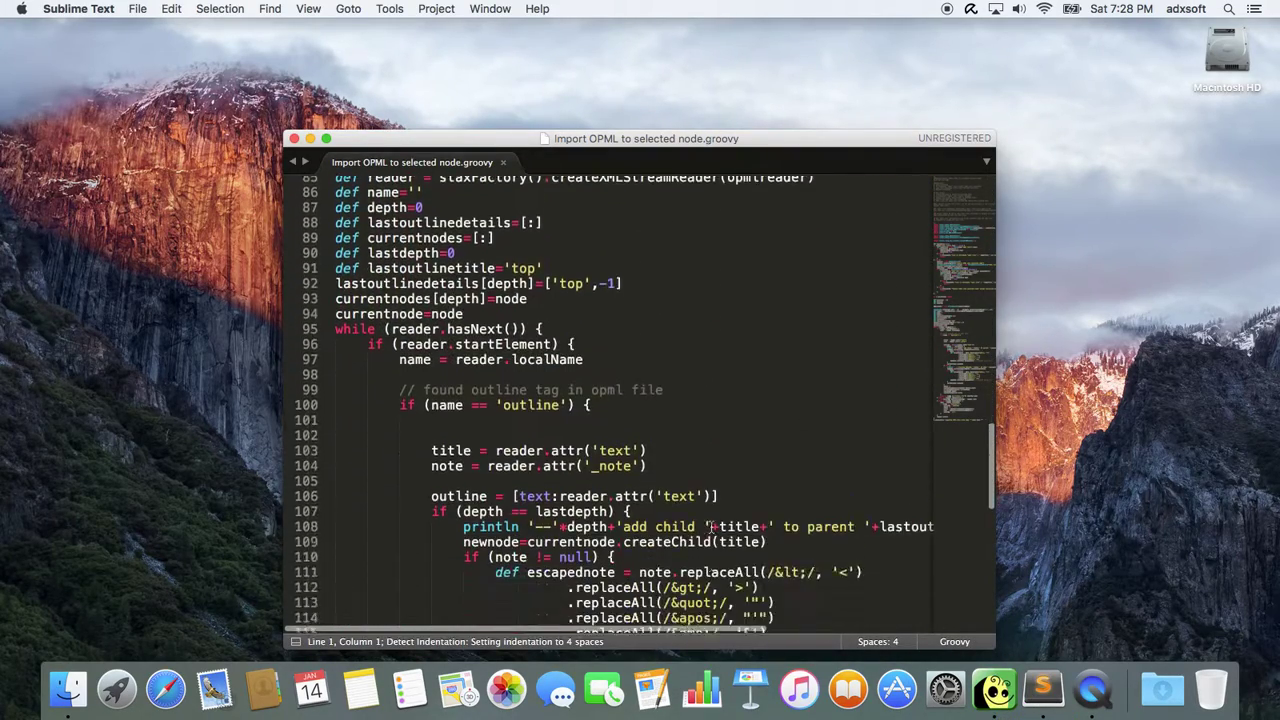
scroll(711, 527, down, 10)
key(super+Up)
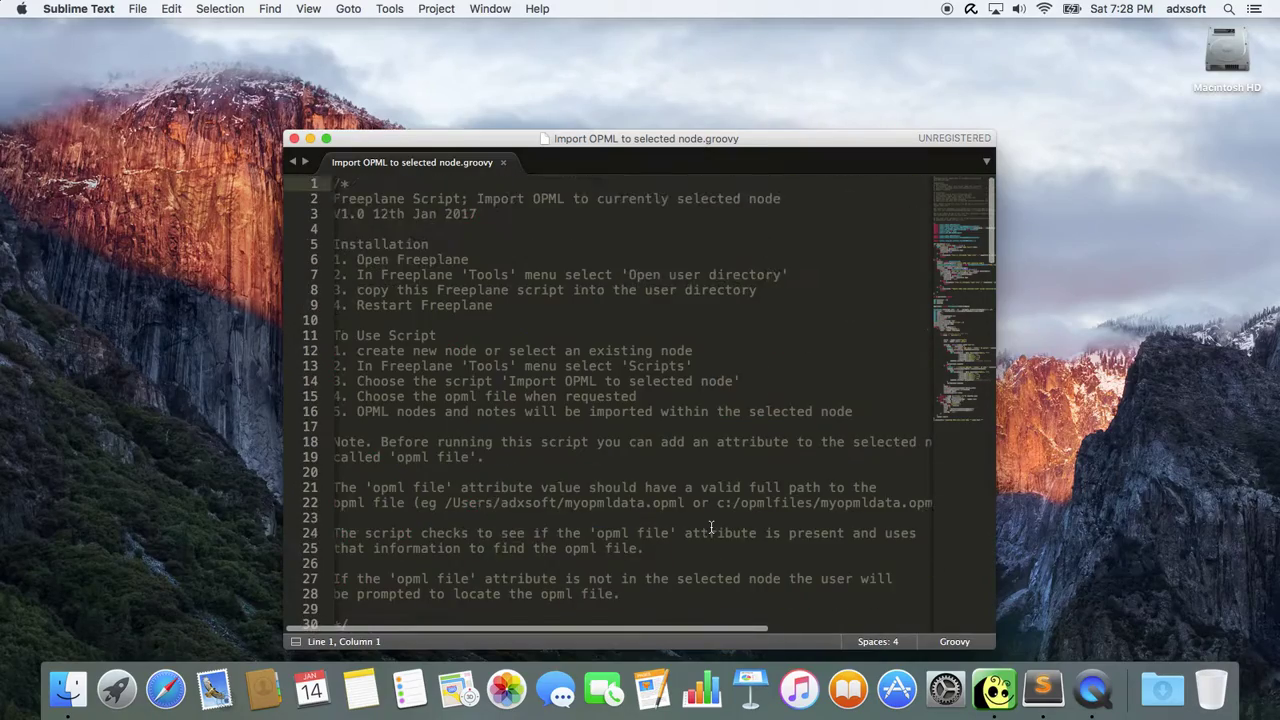
scroll(556, 449, down, 20)
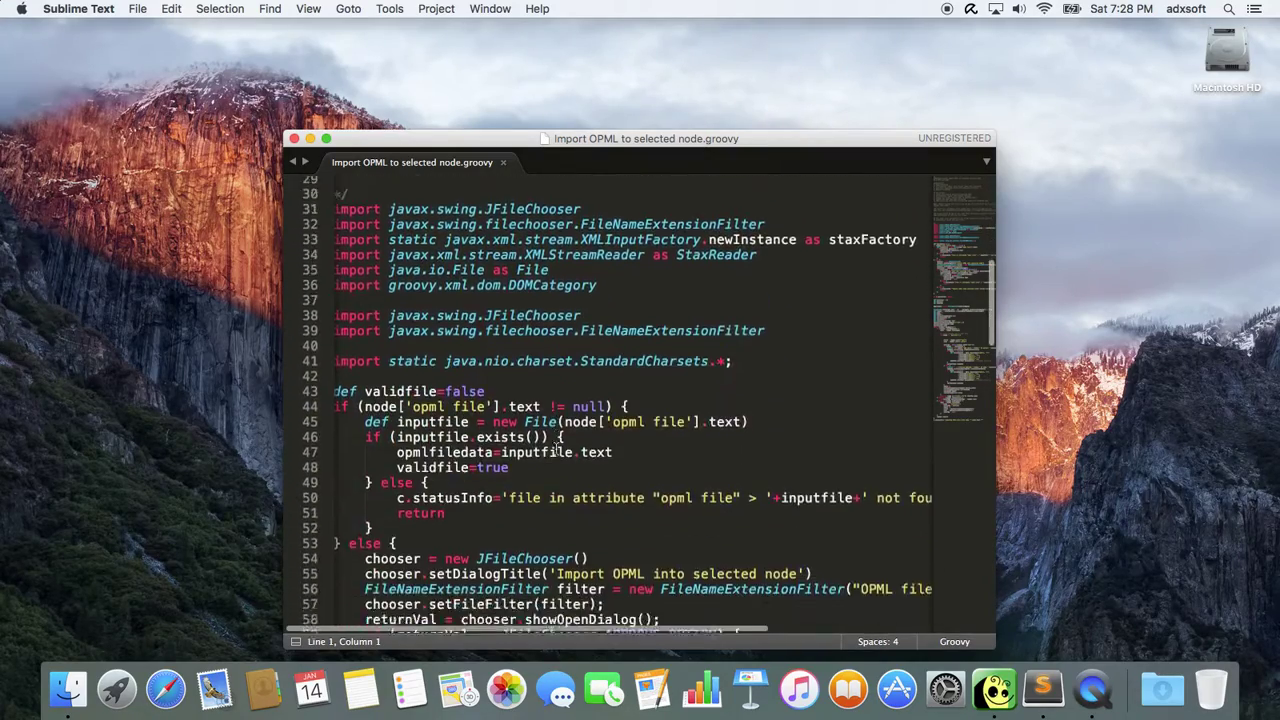
scroll(556, 449, down, 15)
key(super+Up)
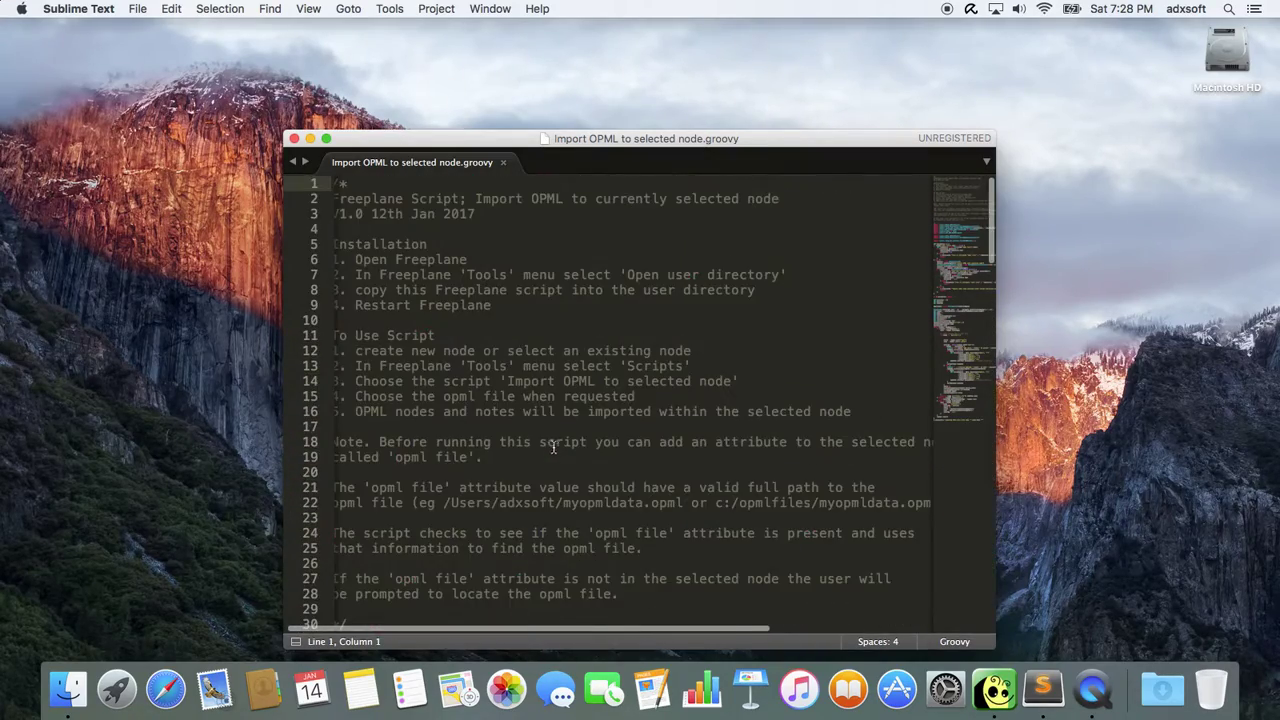
click(294, 139)
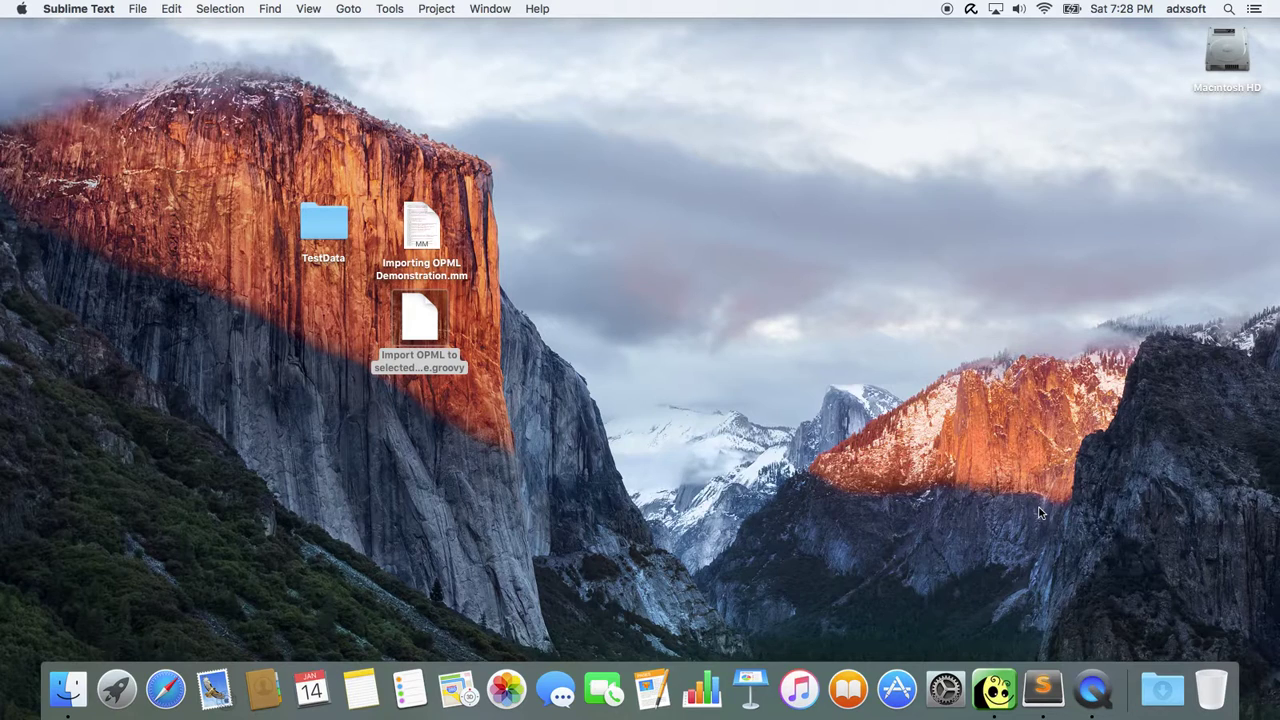
click(332, 229)
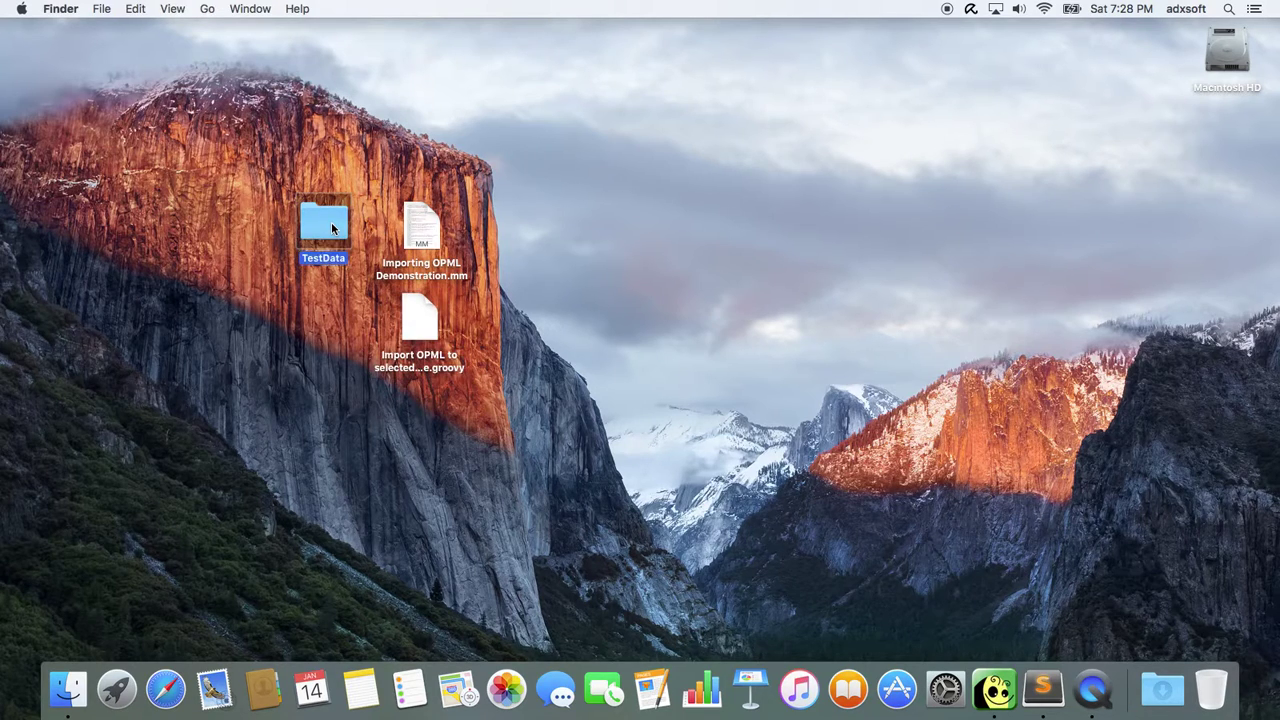
double_click(332, 229)
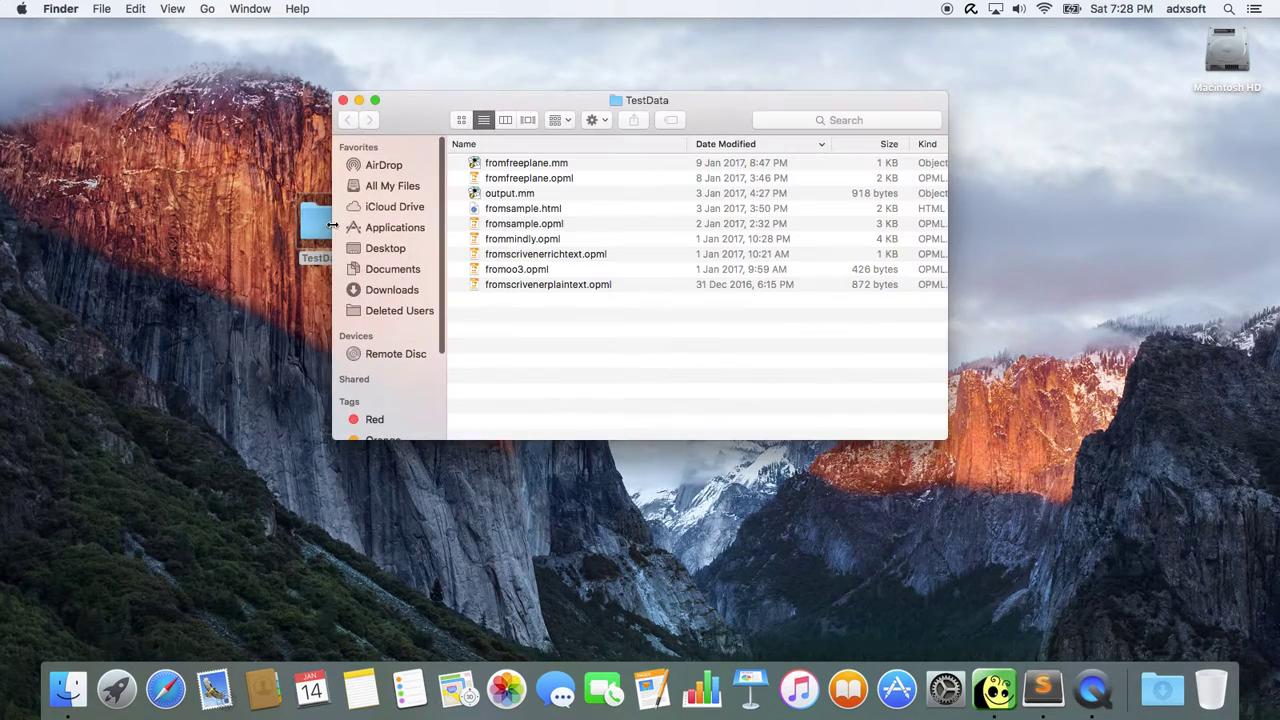
click(563, 180)
click(571, 223)
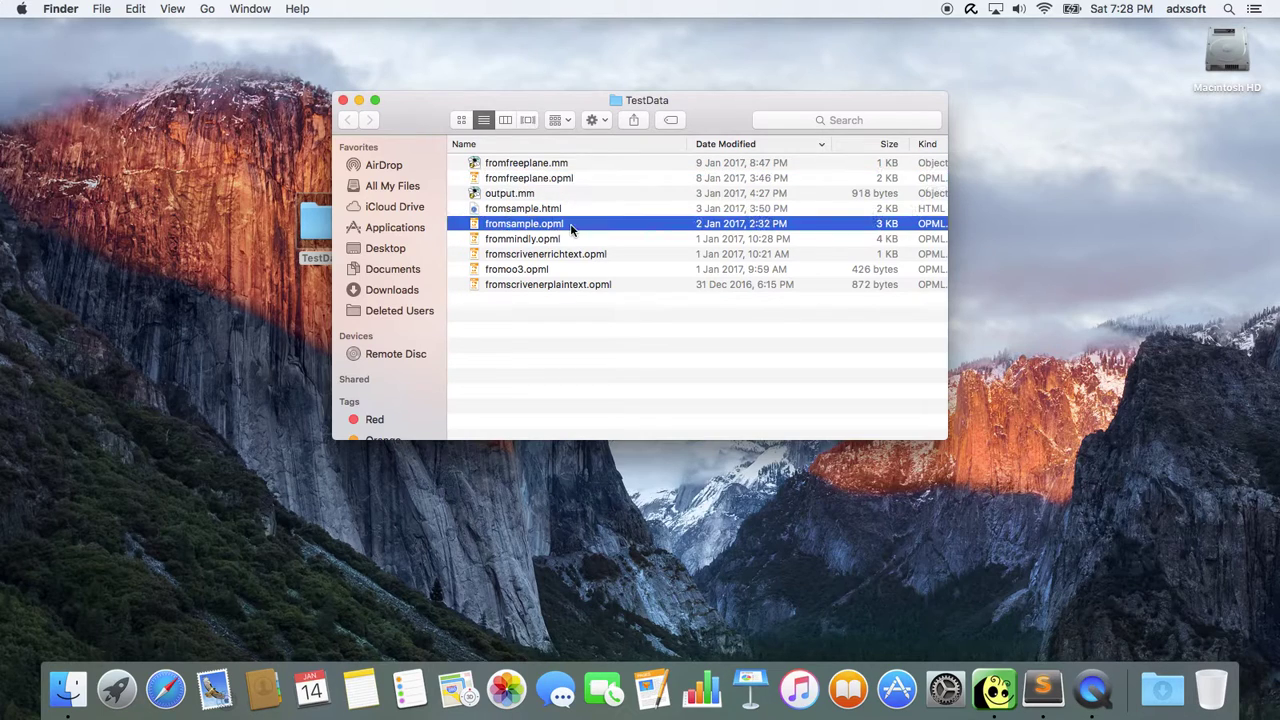
click(603, 255)
click(600, 285)
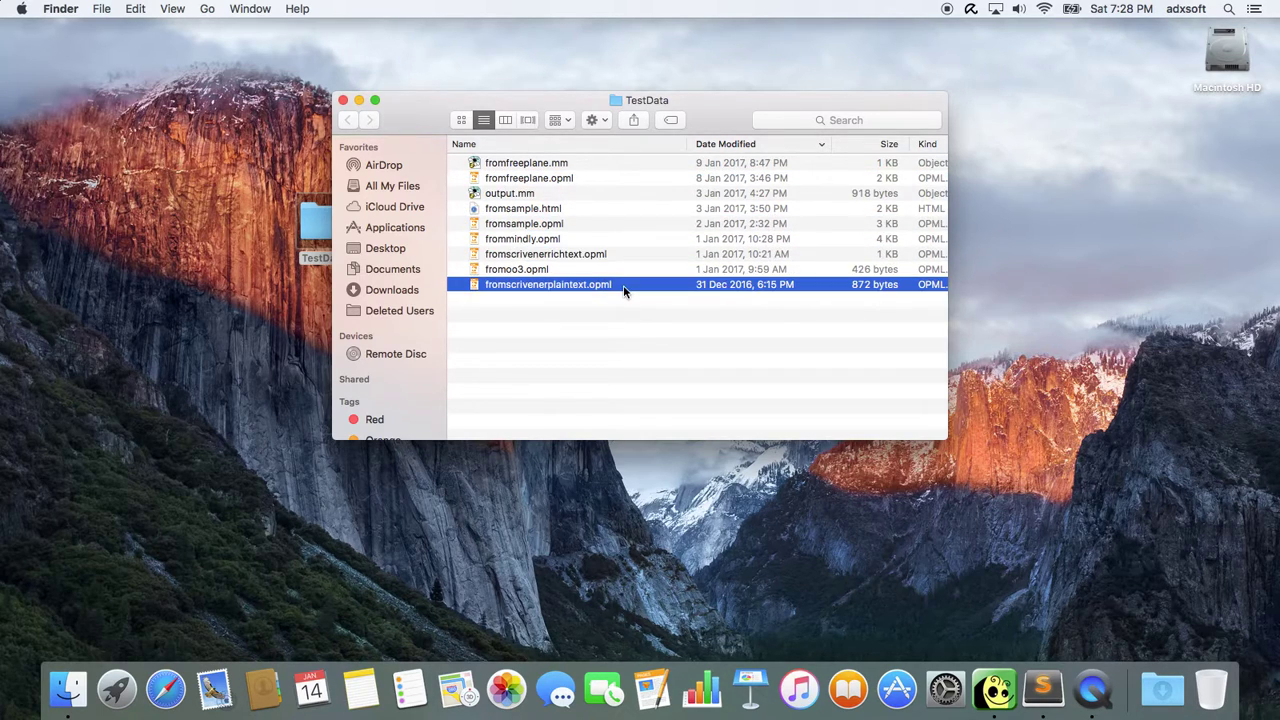
click(342, 101)
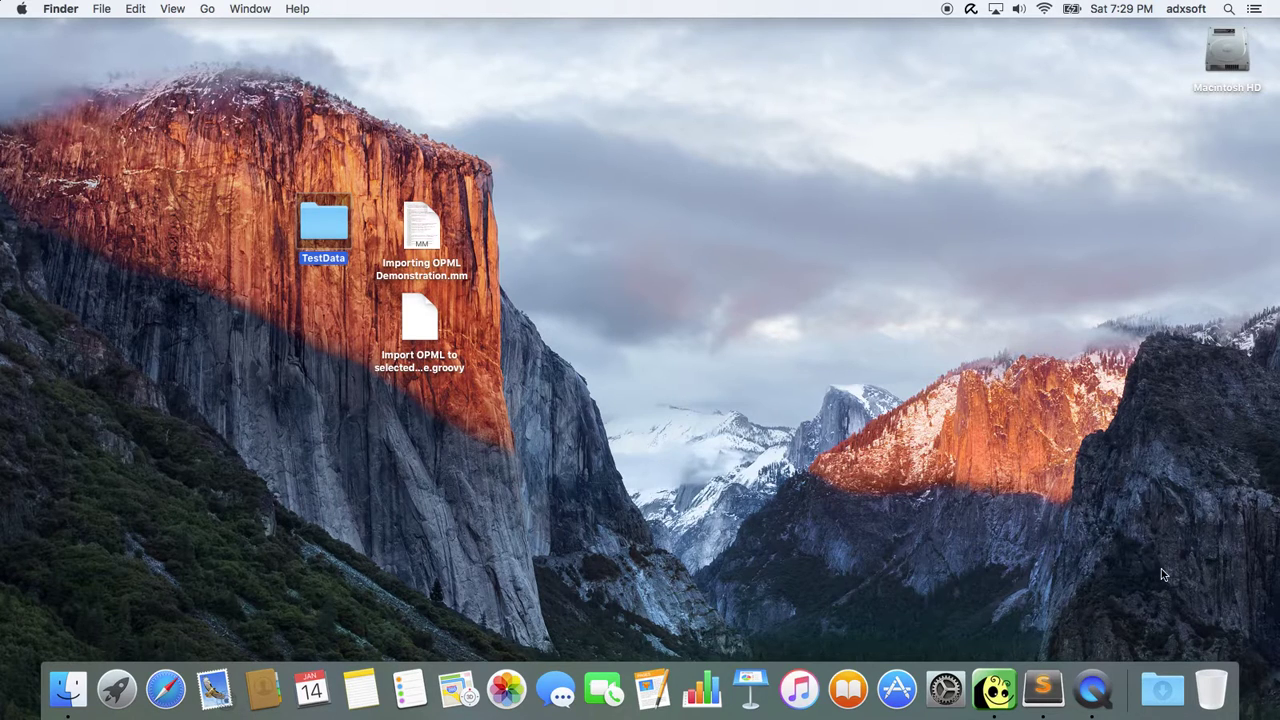
click(995, 689)
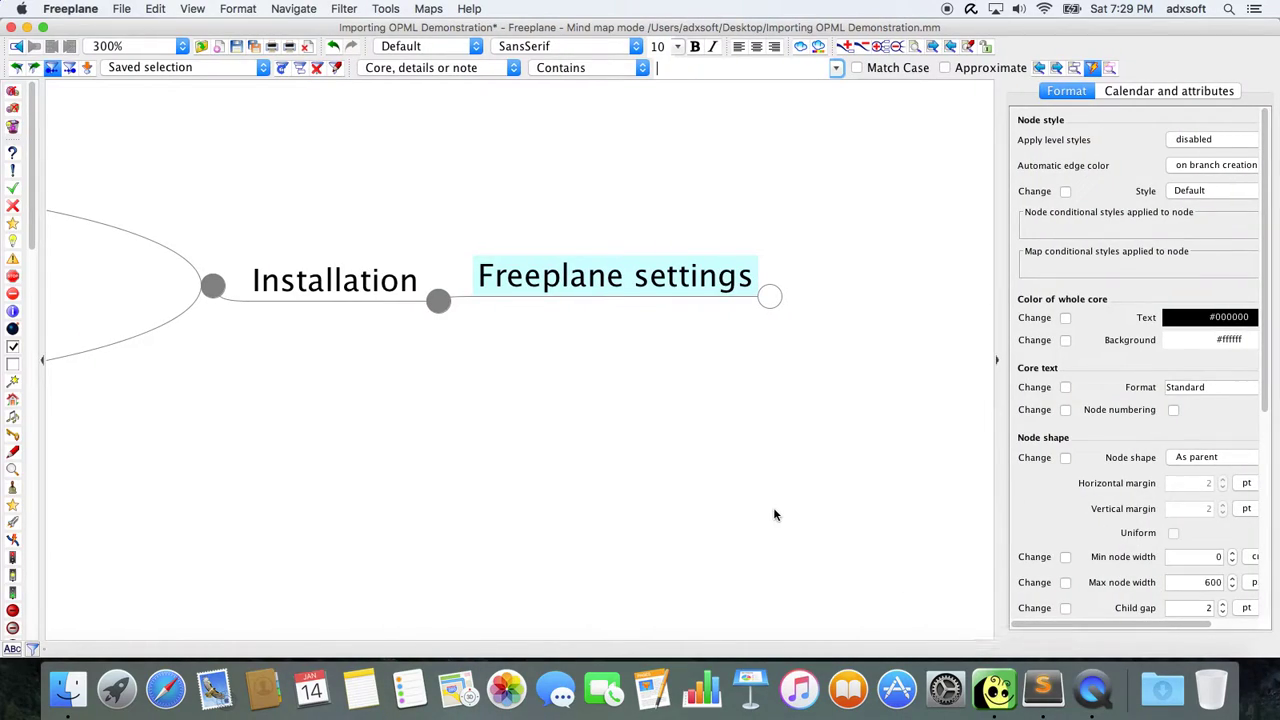
key(Escape)
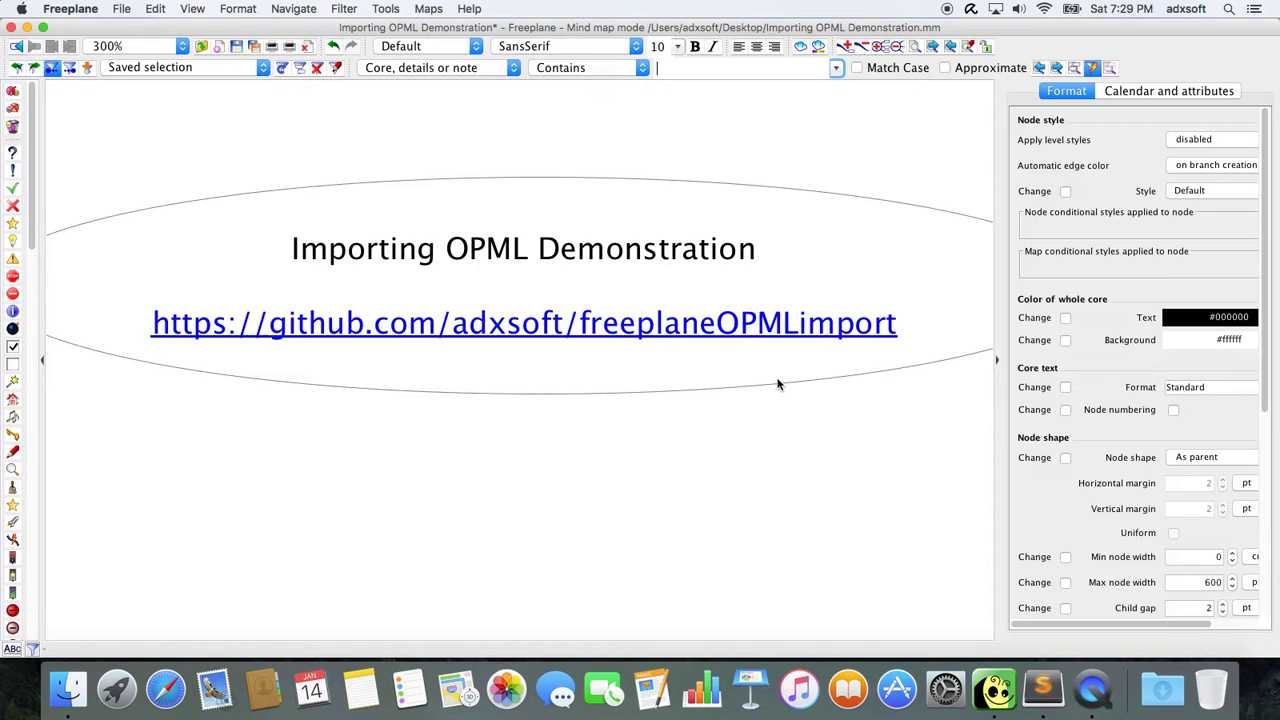
key(super+h)
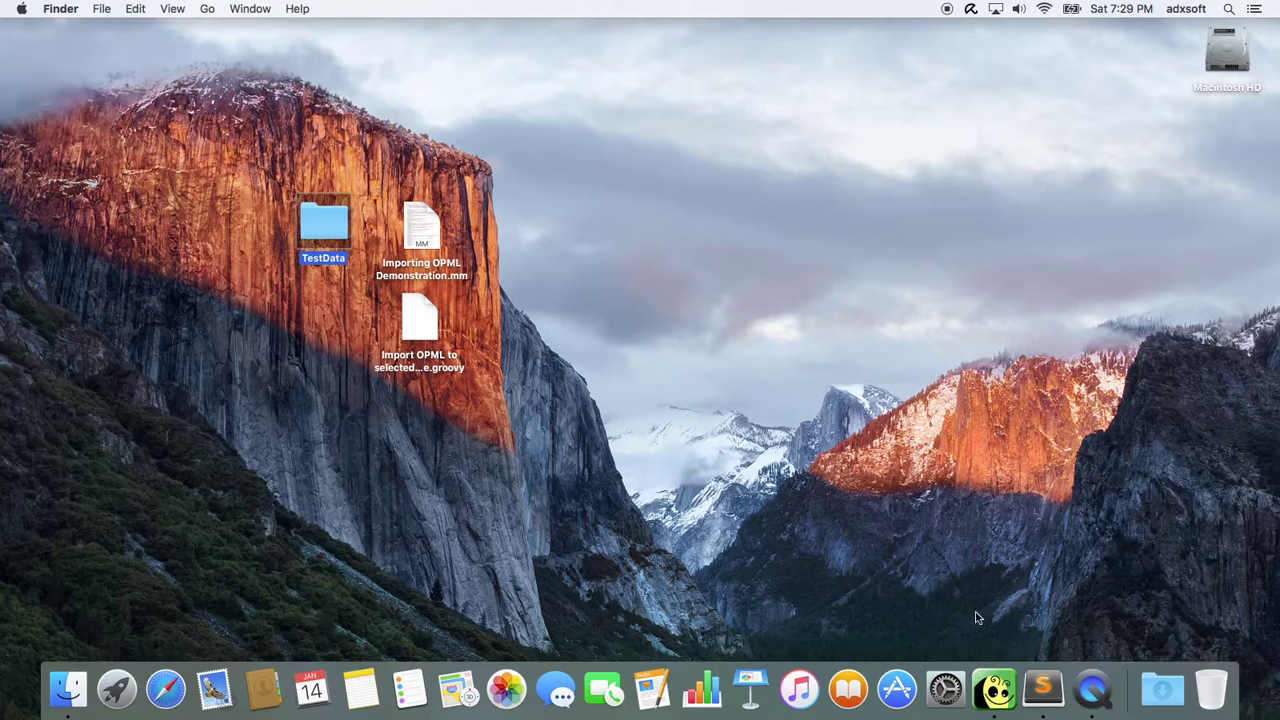
click(1042, 695)
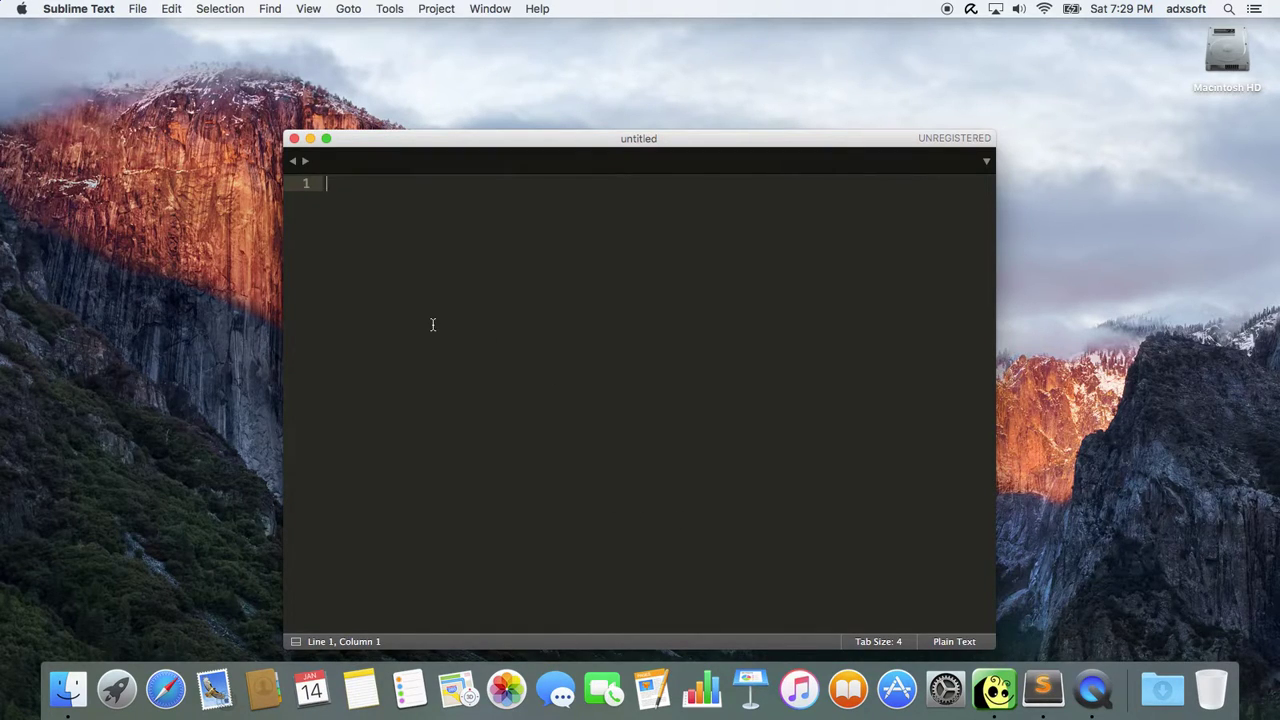
click(293, 140)
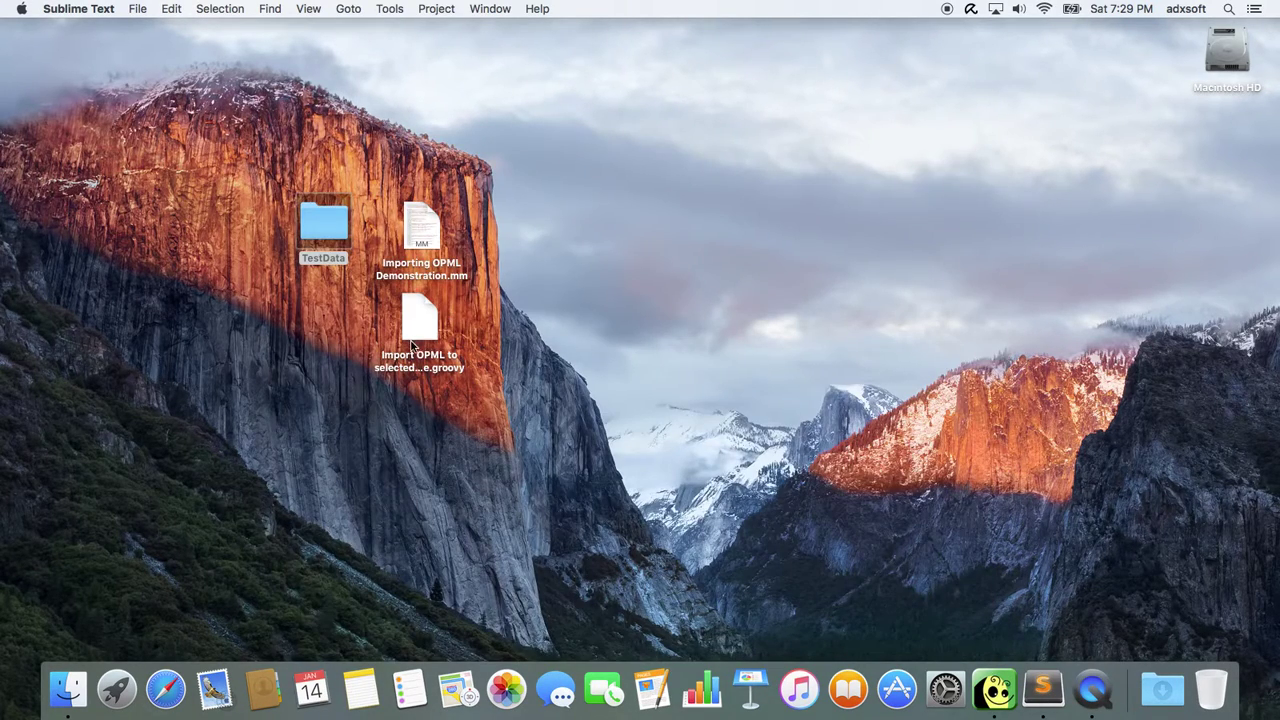
drag(420, 318, 1042, 688)
scroll(562, 428, down, 20)
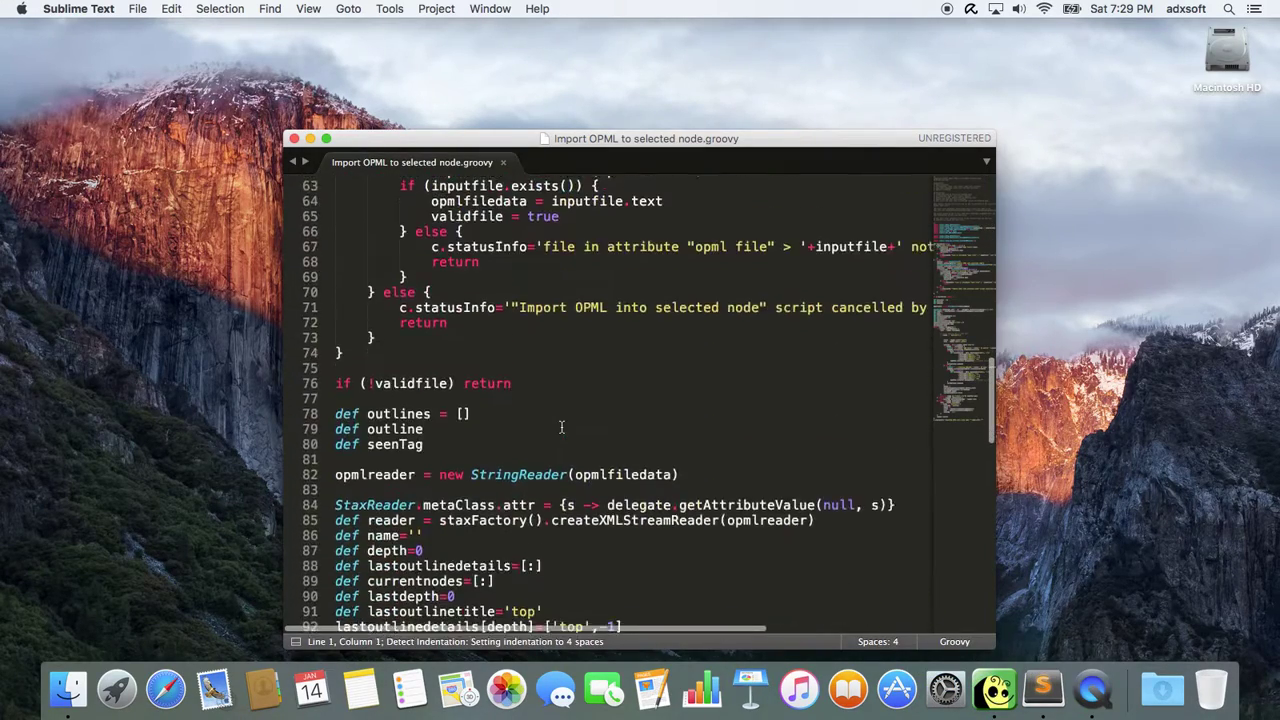
scroll(562, 428, up, 20)
scroll(562, 428, right, 1)
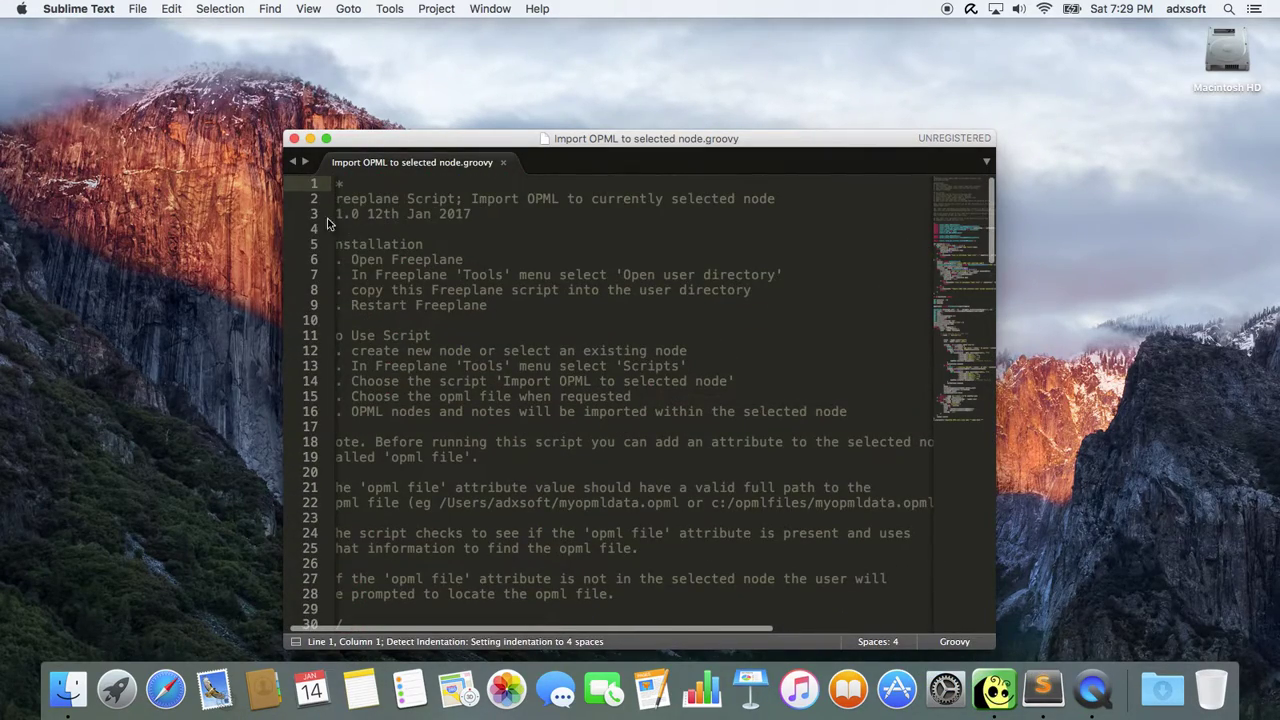
click(294, 139)
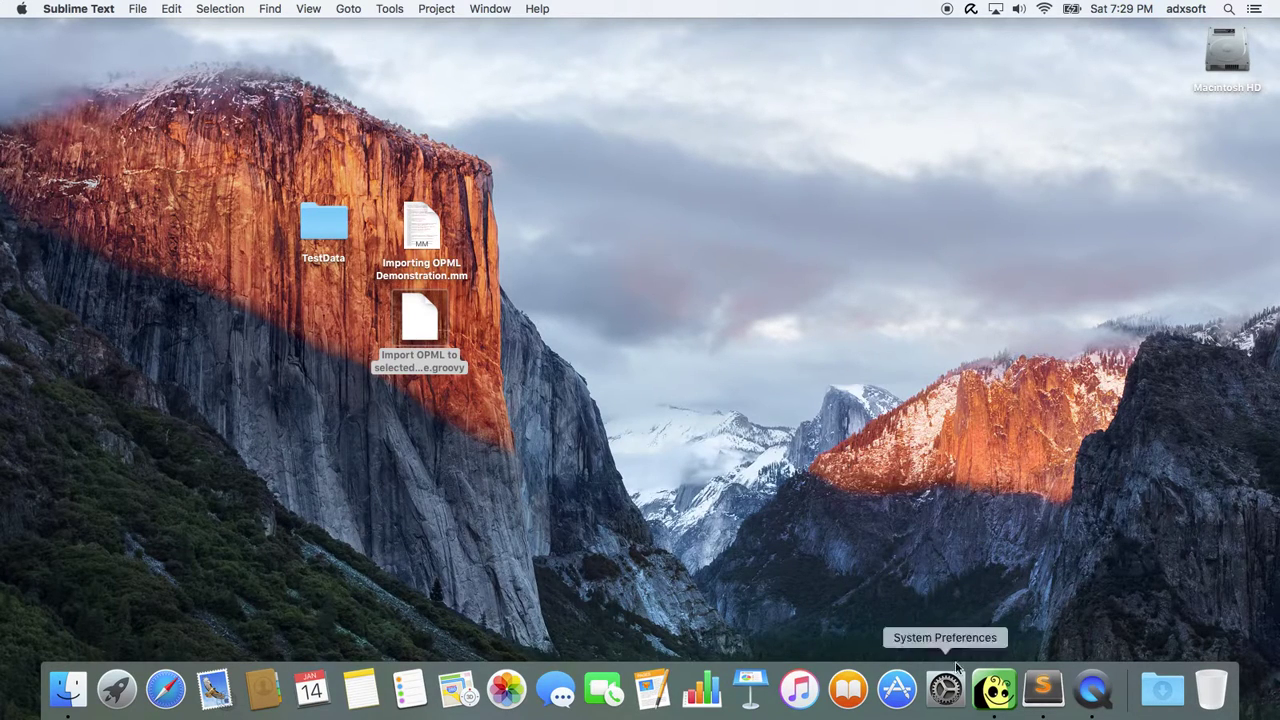
Review the Plugins tab's Scripting permissions in Freeplane Preferences and confirm with OK
click(993, 688)
scroll(627, 461, right, 10)
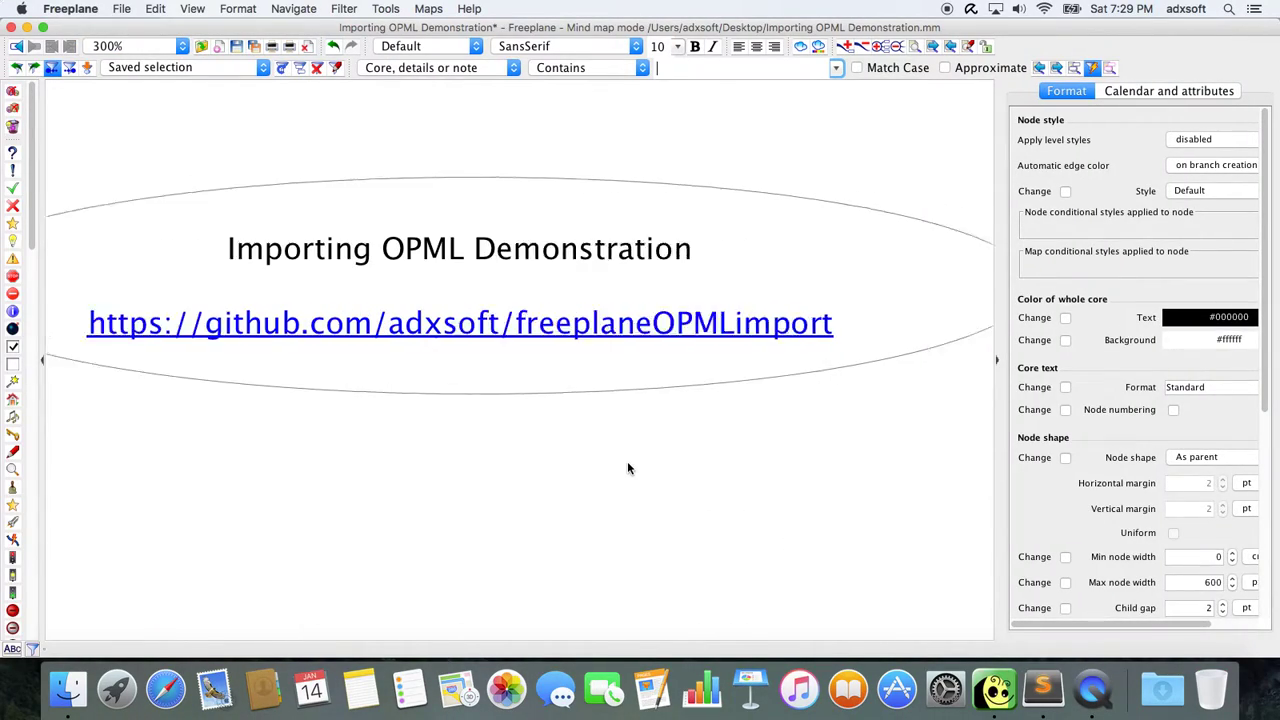
scroll(627, 467, right, 2)
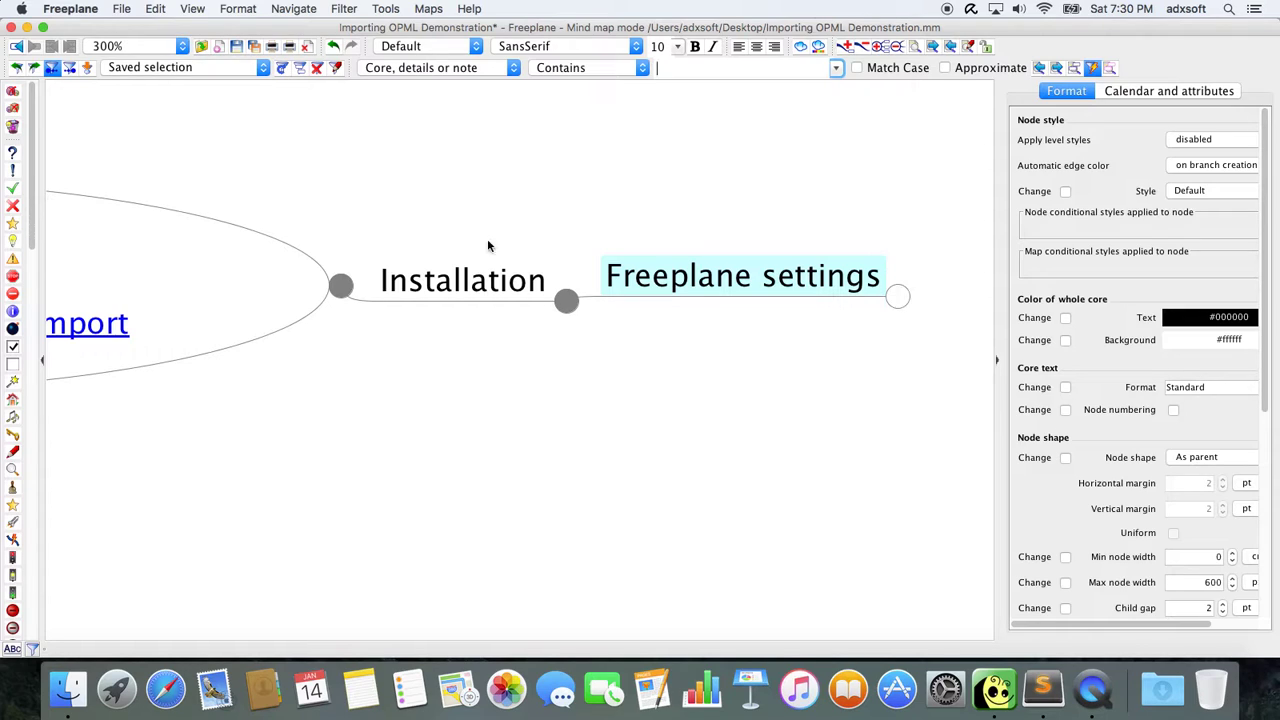
click(68, 10)
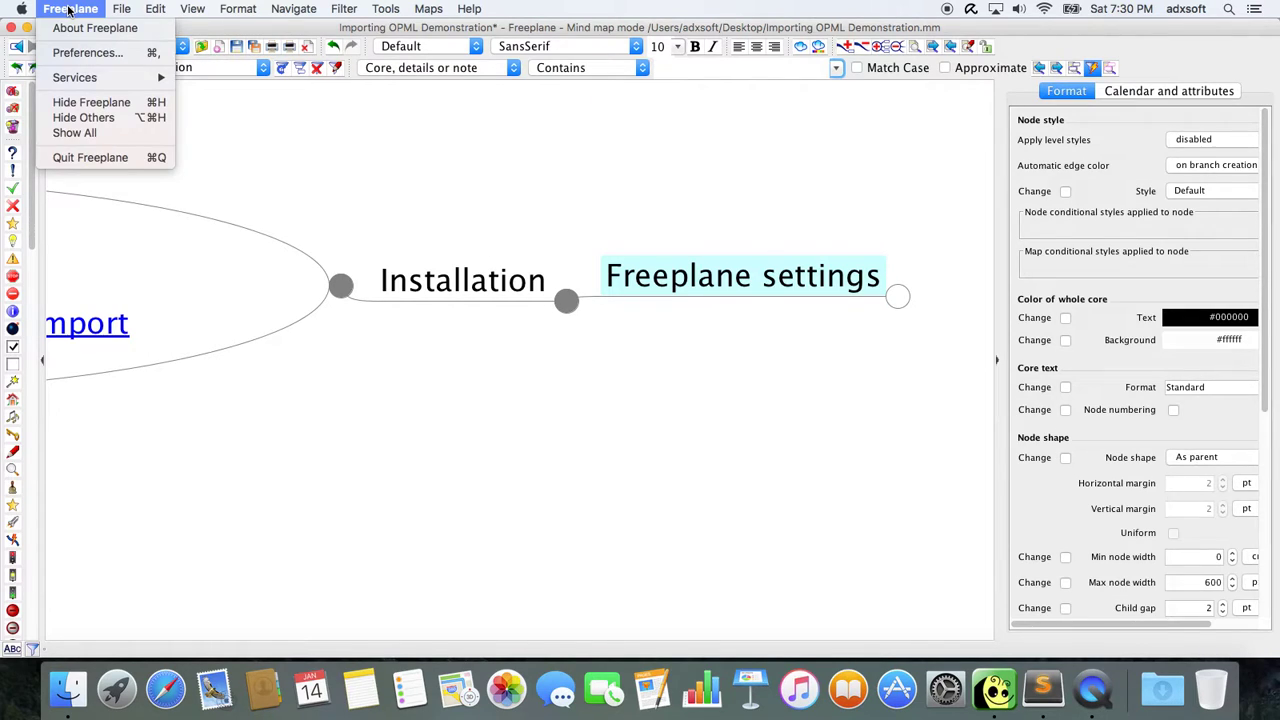
click(90, 48)
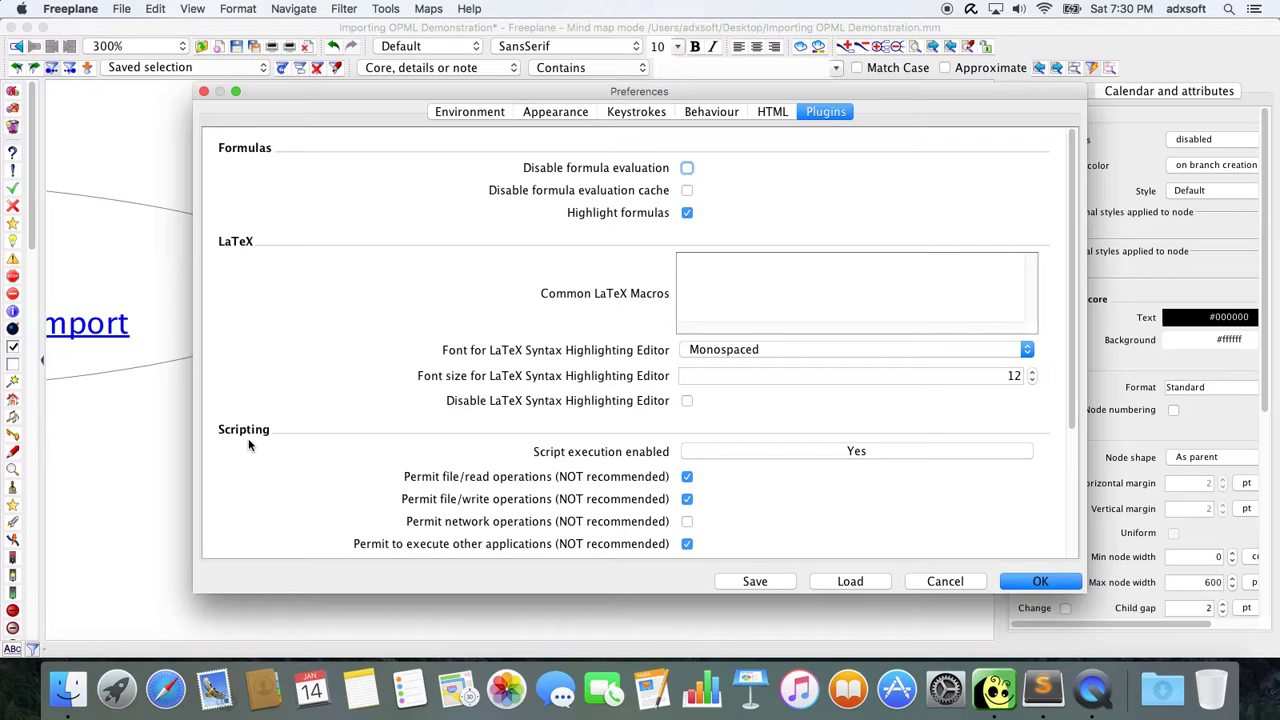
scroll(250, 445, down, 3)
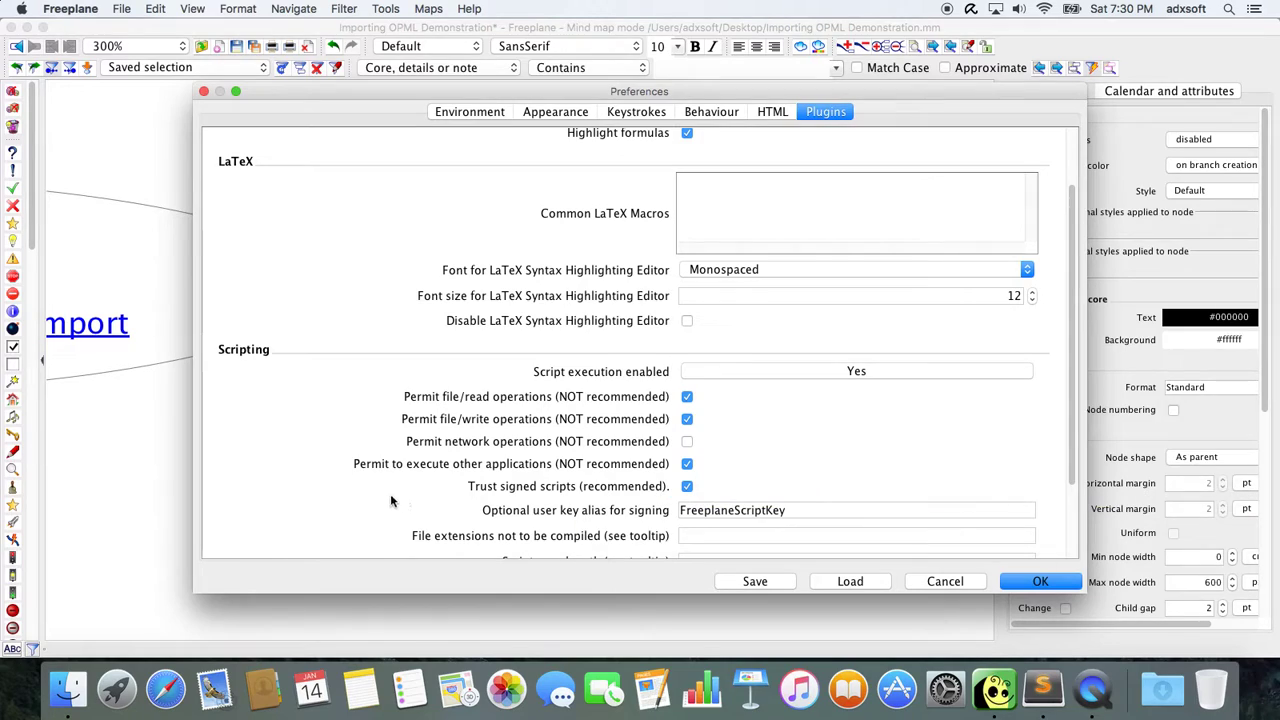
scroll(351, 490, down, 2)
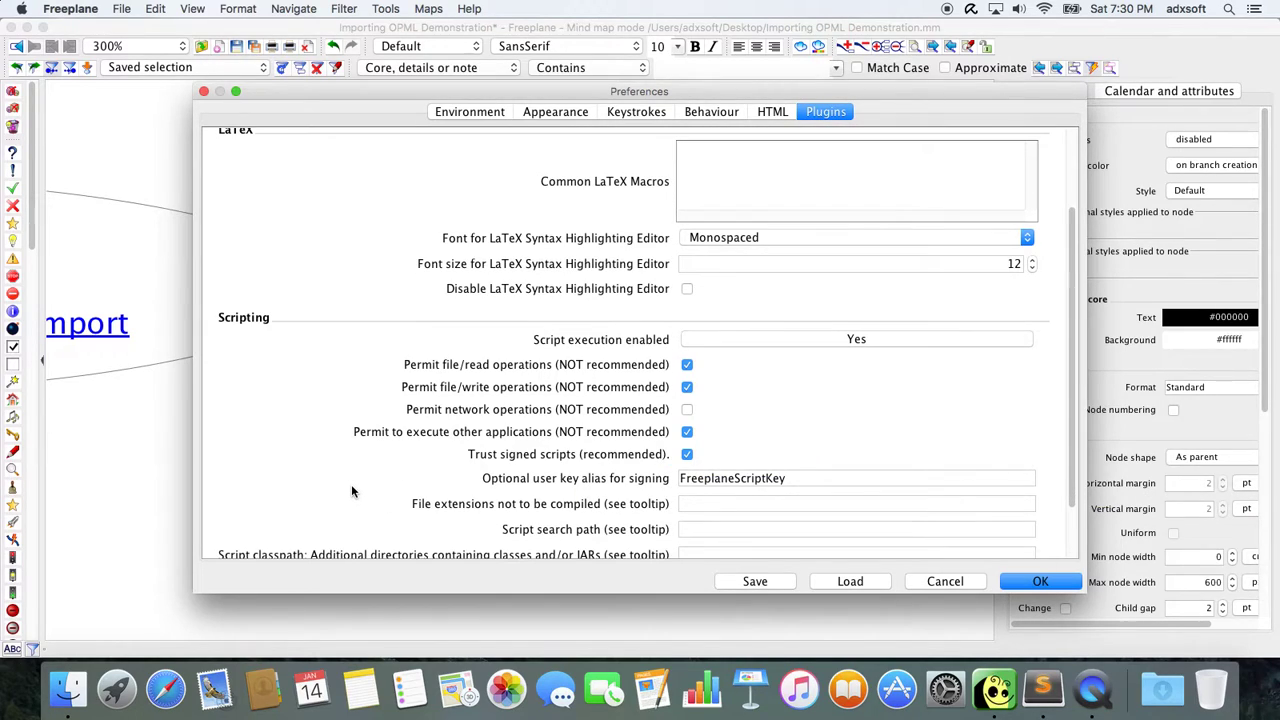
click(1038, 584)
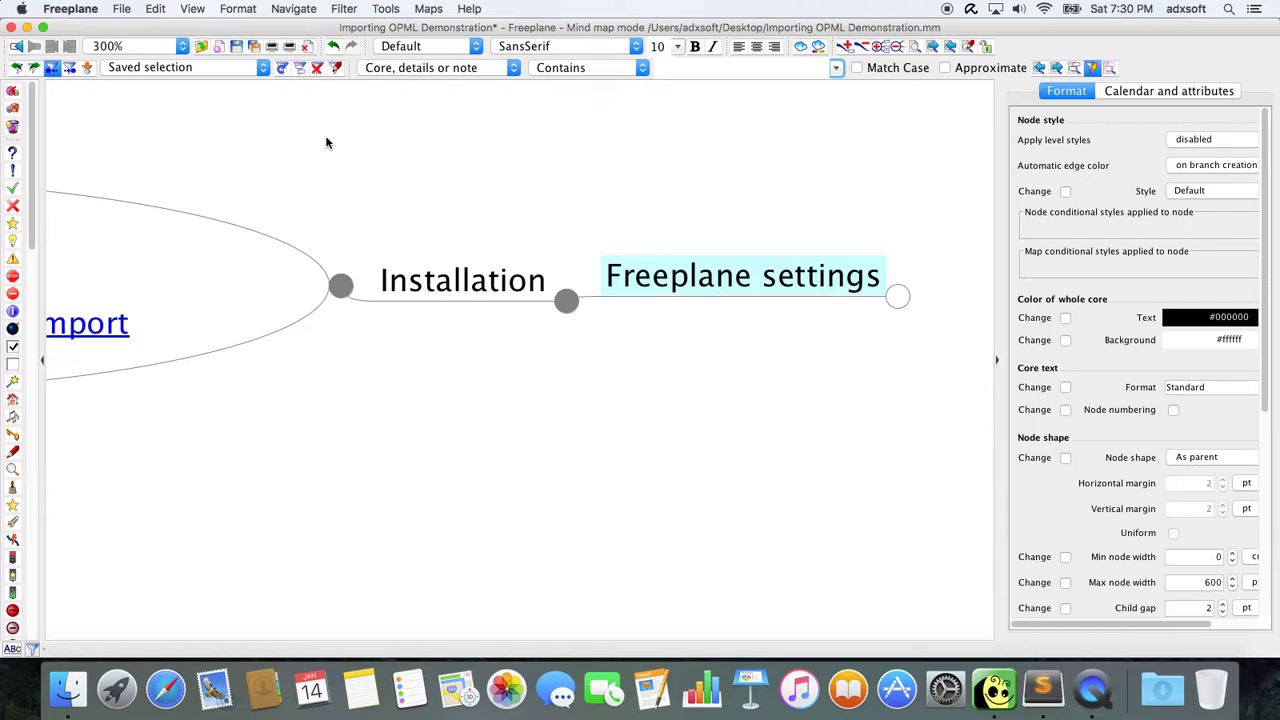
Give Freeplane settings a green checkmark and remove the filter to reveal all branches
click(11, 189)
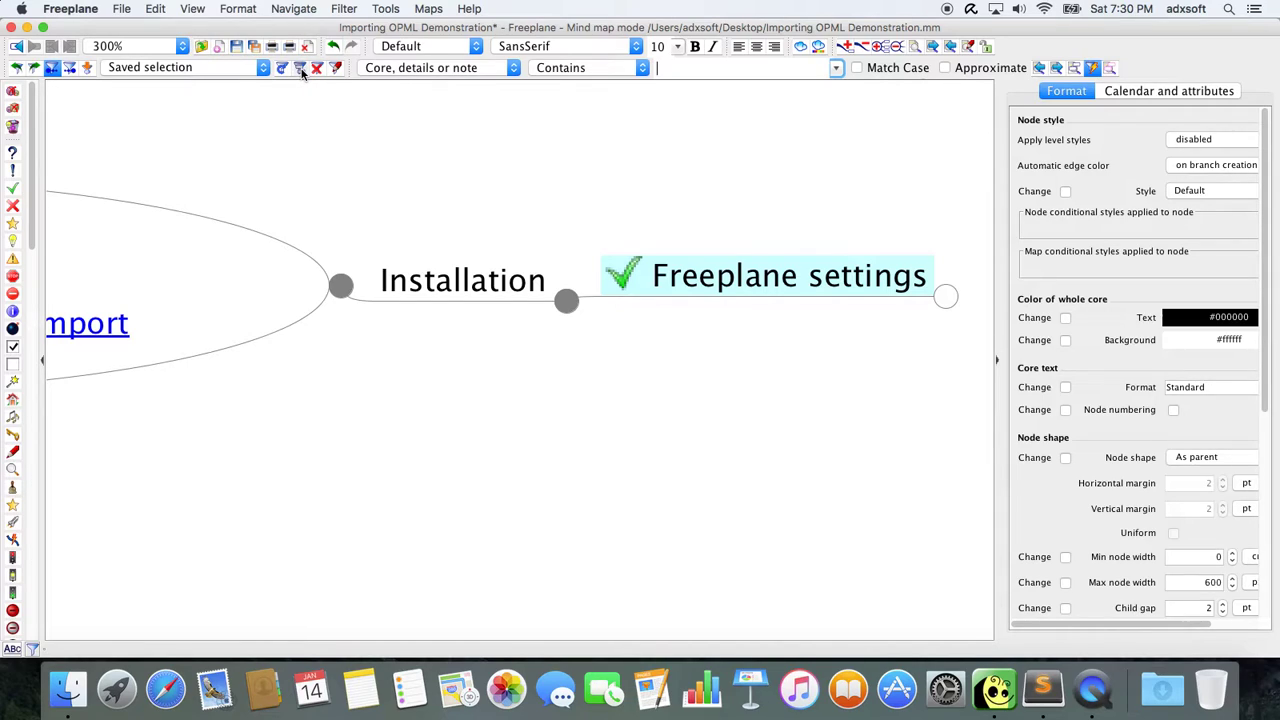
click(317, 68)
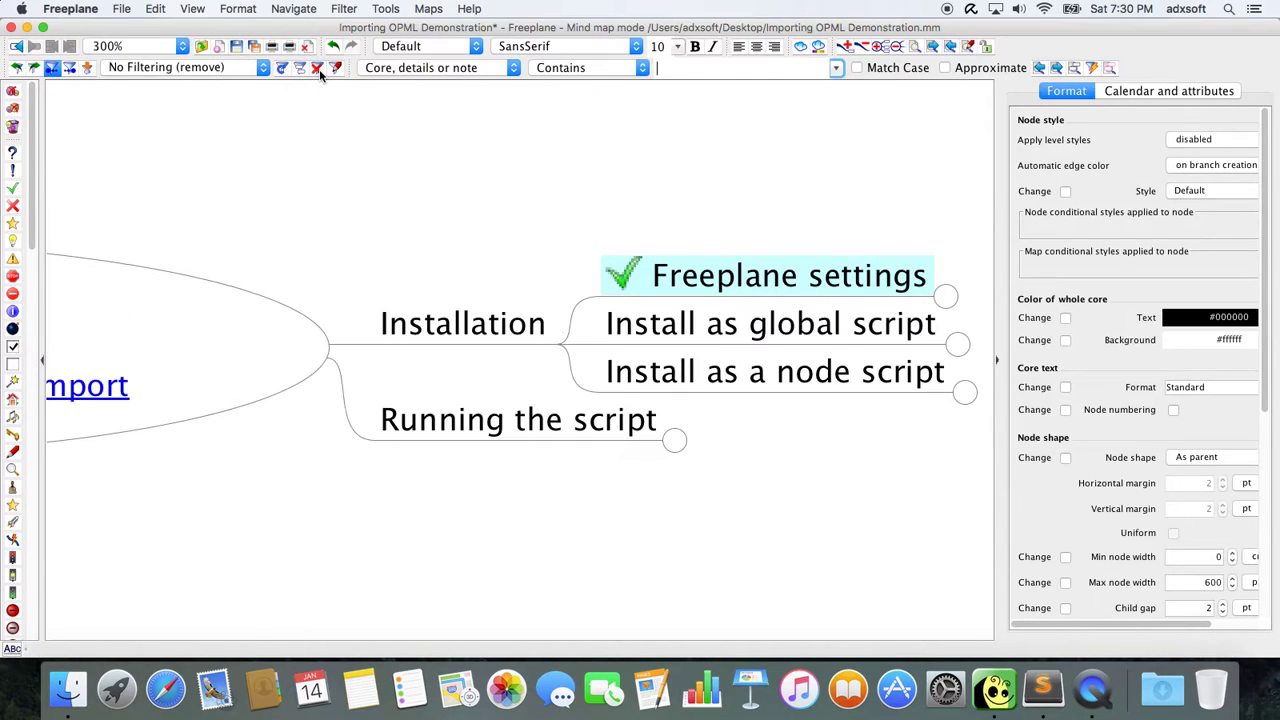
click(688, 326)
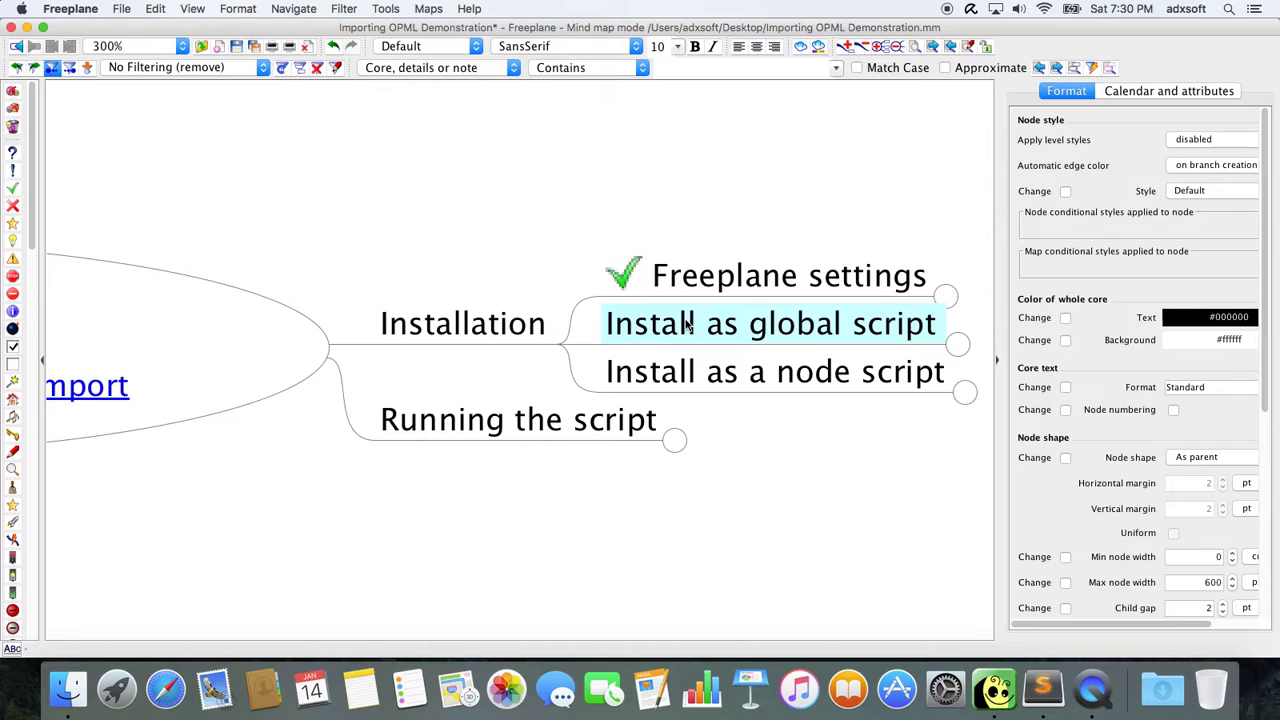
Confirm the Install as global script node text and move down to Install as a node script
scroll(688, 326, right, 5)
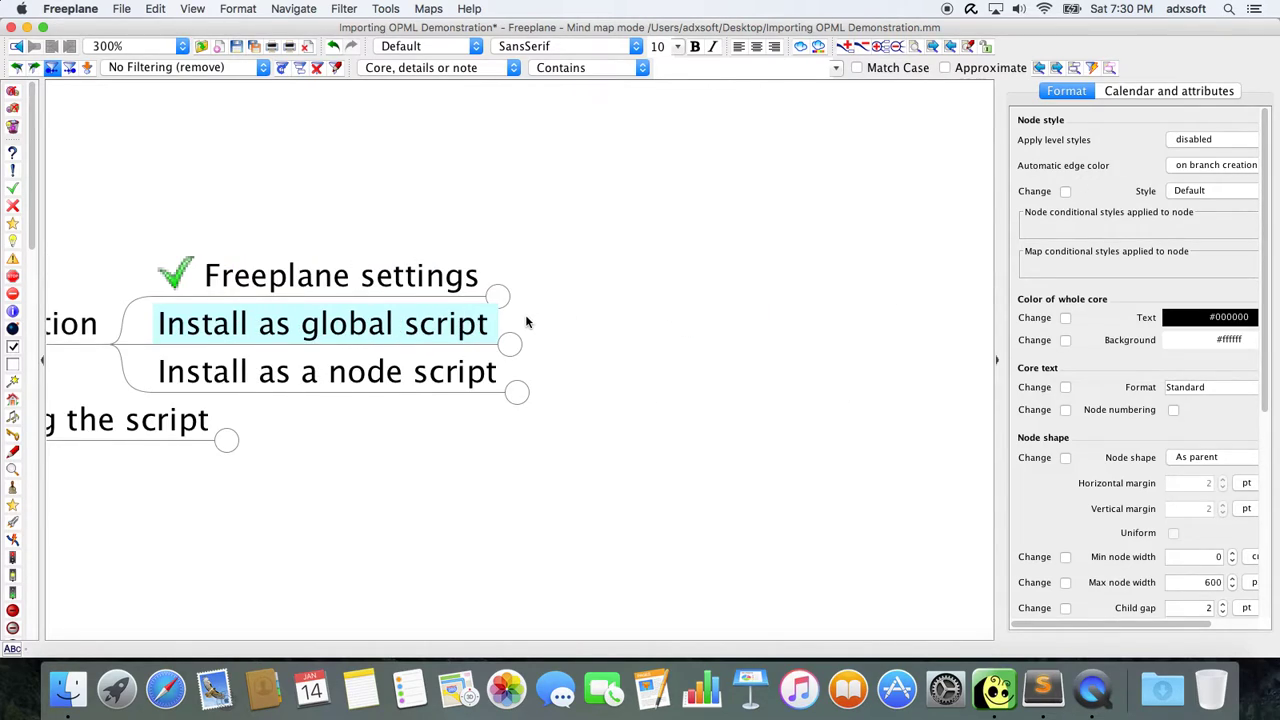
double_click(276, 328)
key(Return)
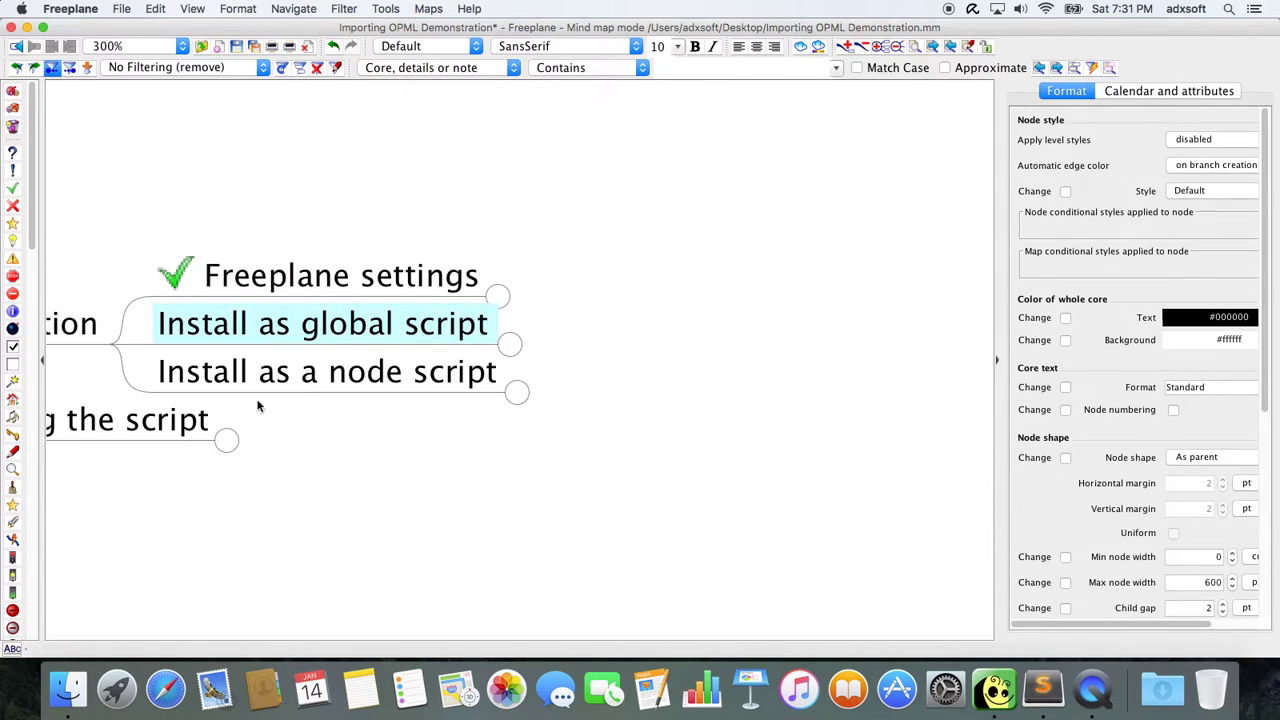
key(Down)
Check Import_OPML_to_selected_node under Tools > Scripts, then unfold Install as global script to show Steps 1–6
click(385, 9)
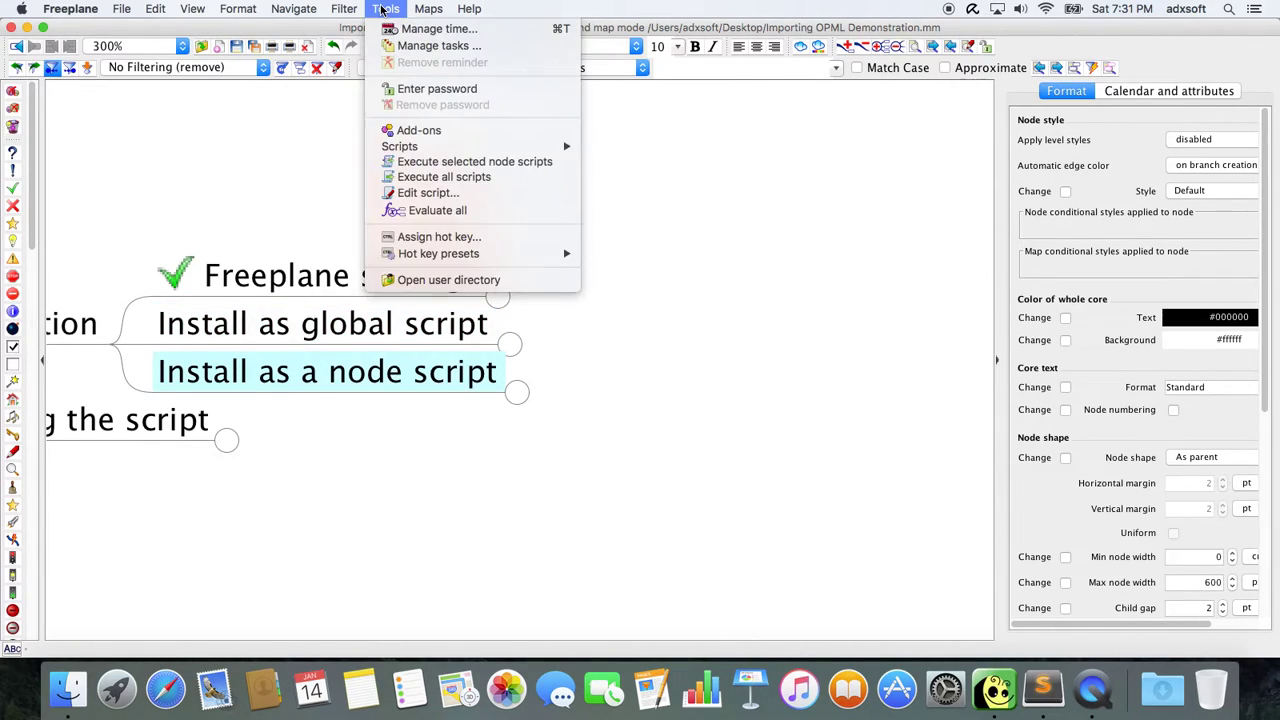
mouse_move(446, 147)
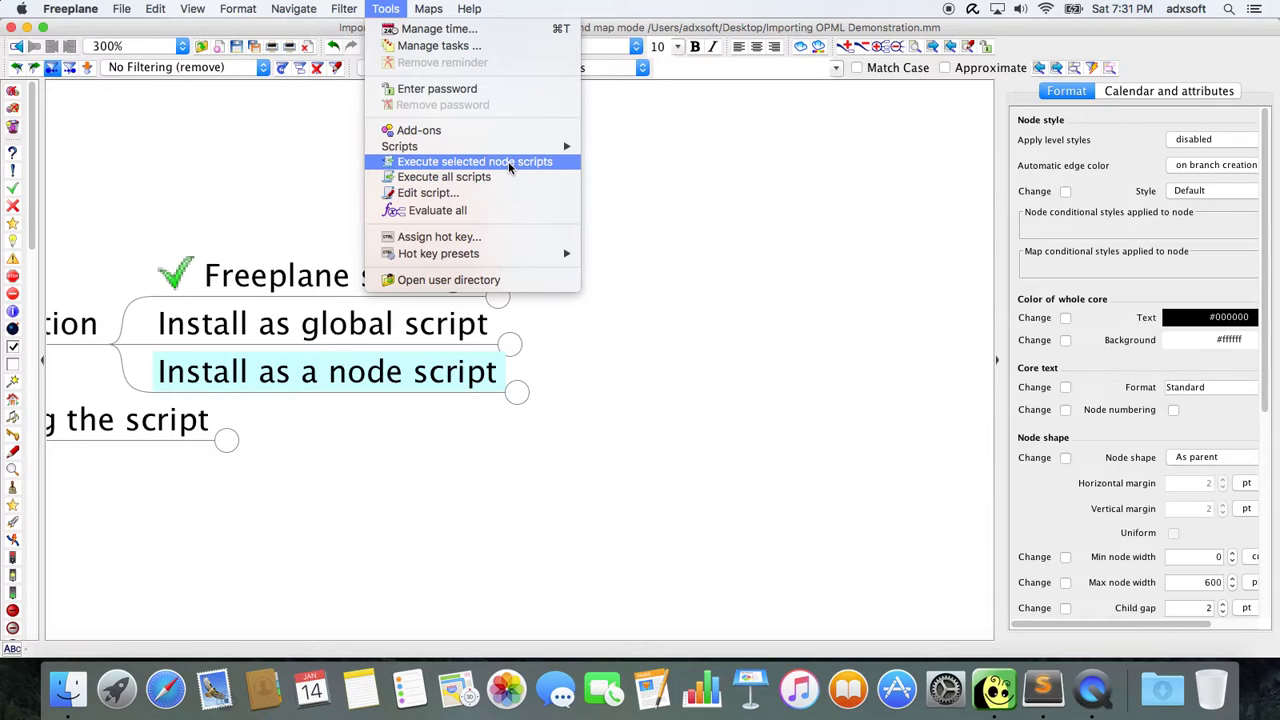
mouse_move(506, 150)
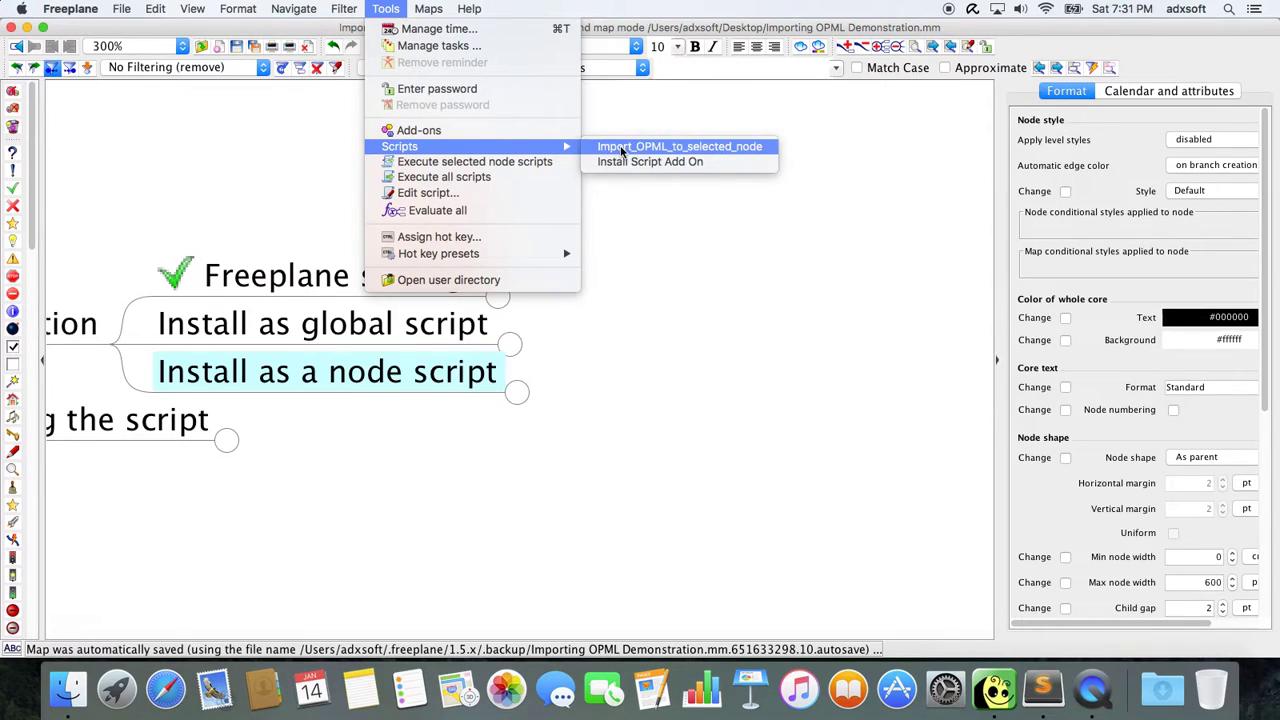
click(634, 452)
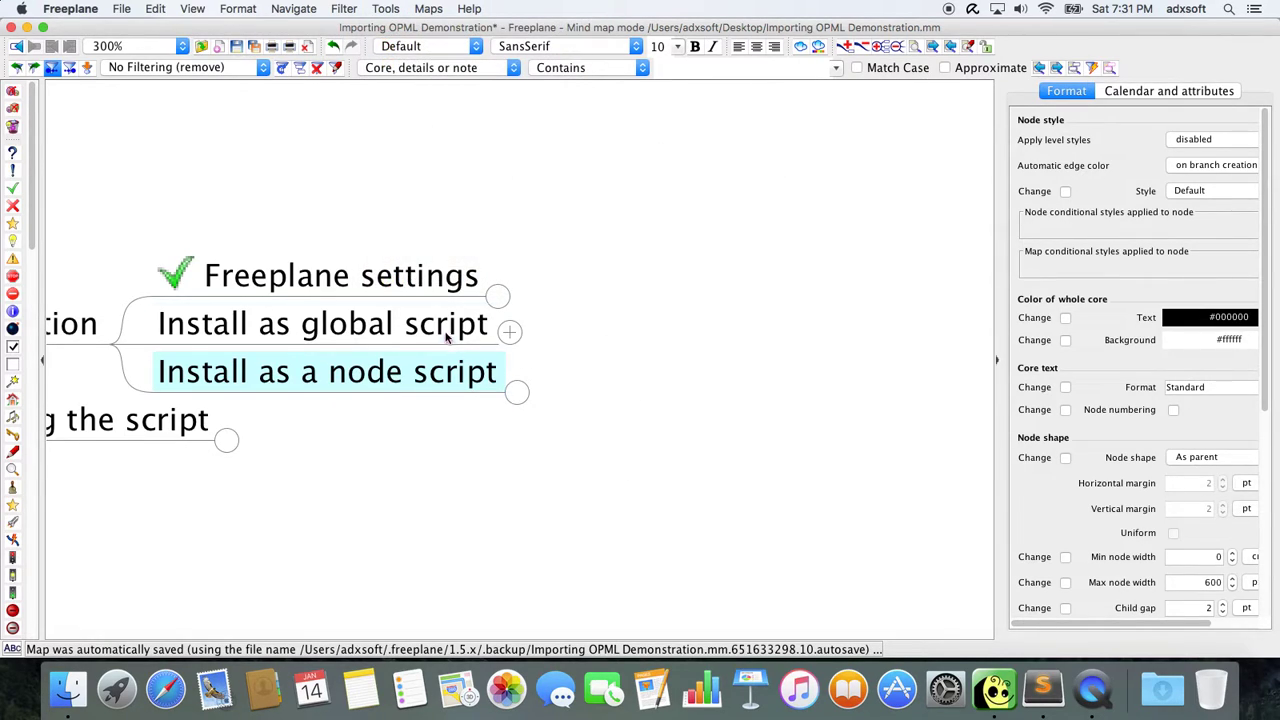
click(508, 330)
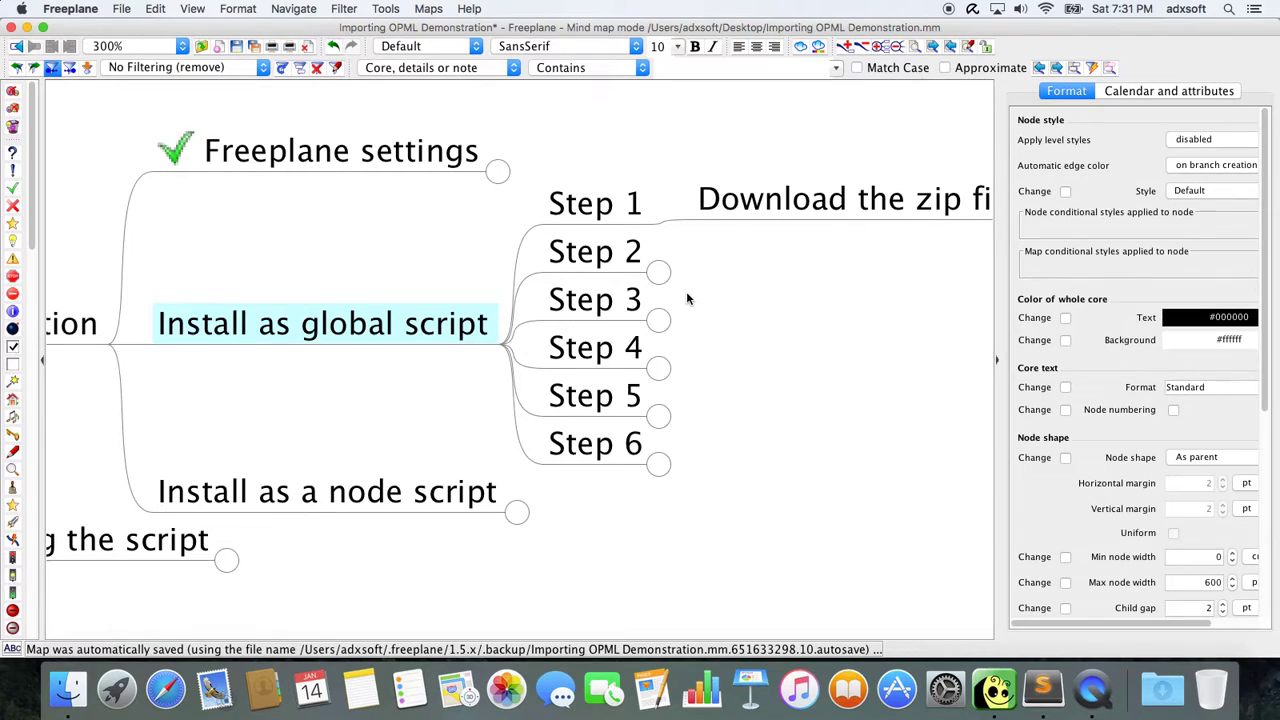
Zoom the map to 150% and unfold Step 2 and Step 3 to show their instructions
scroll(686, 298, down, 5)
scroll(686, 298, up, 3)
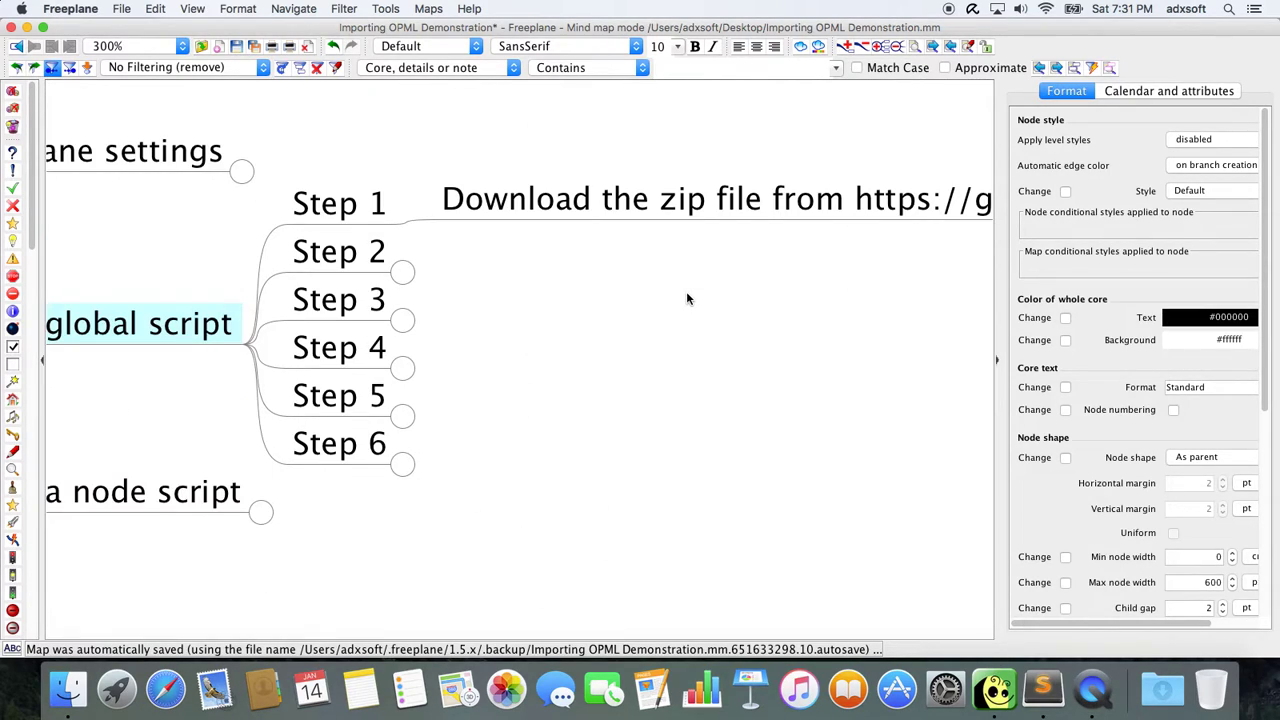
scroll(686, 298, right, 2)
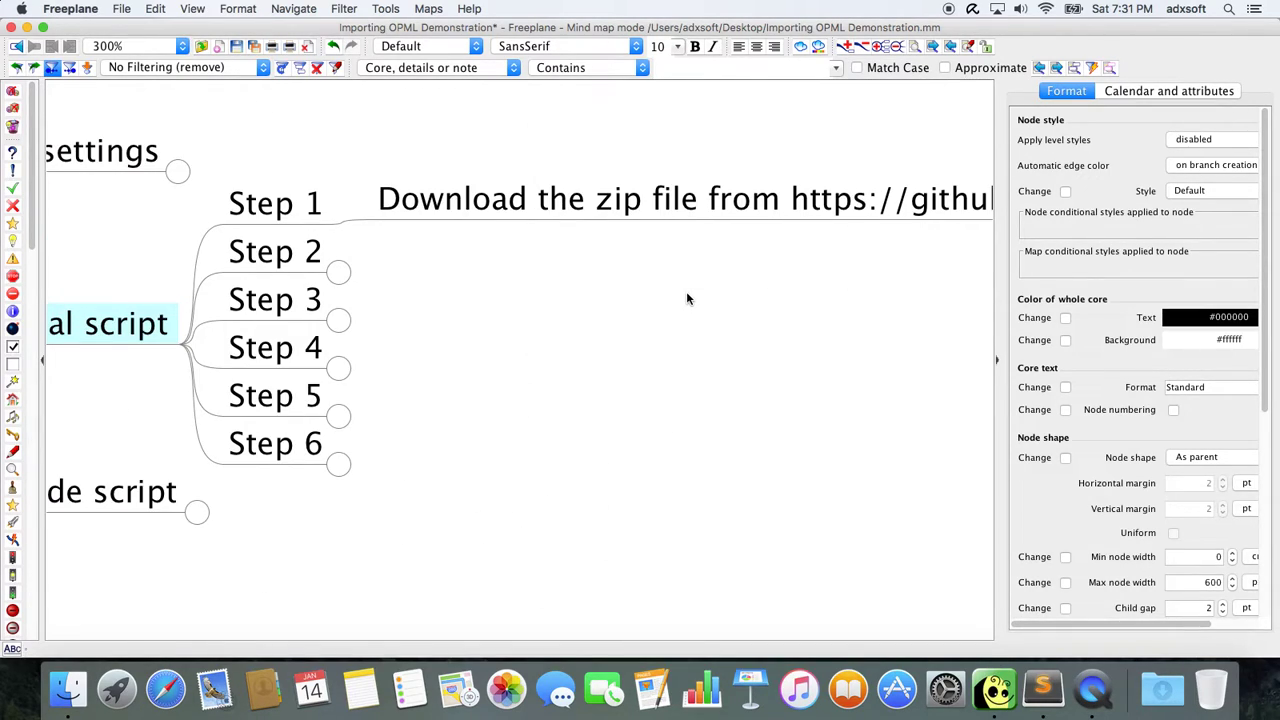
scroll(686, 298, down, 2)
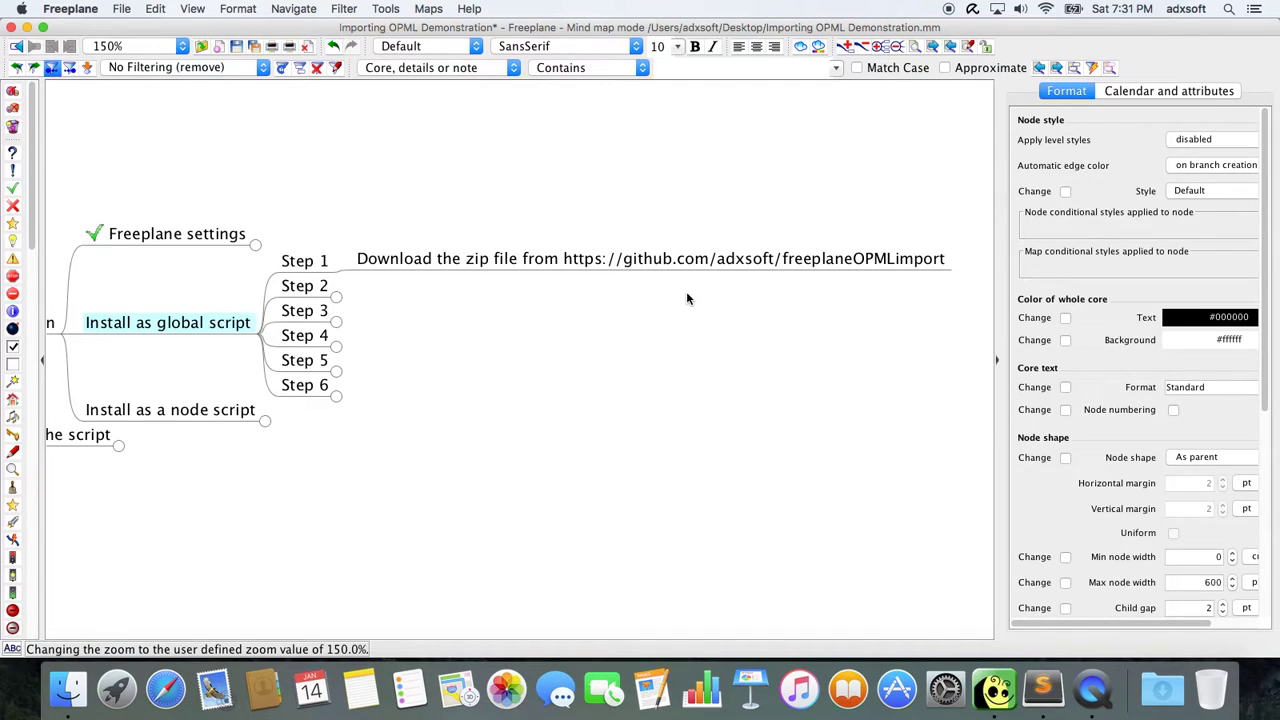
click(305, 288)
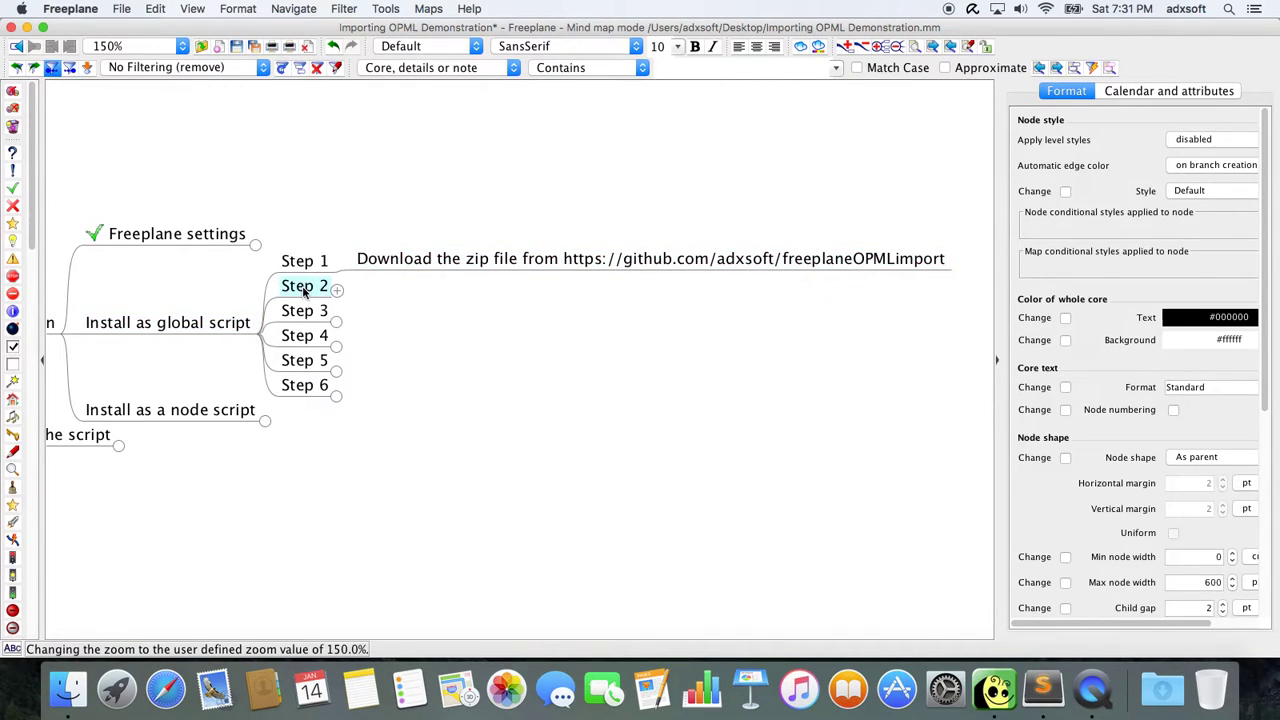
click(305, 288)
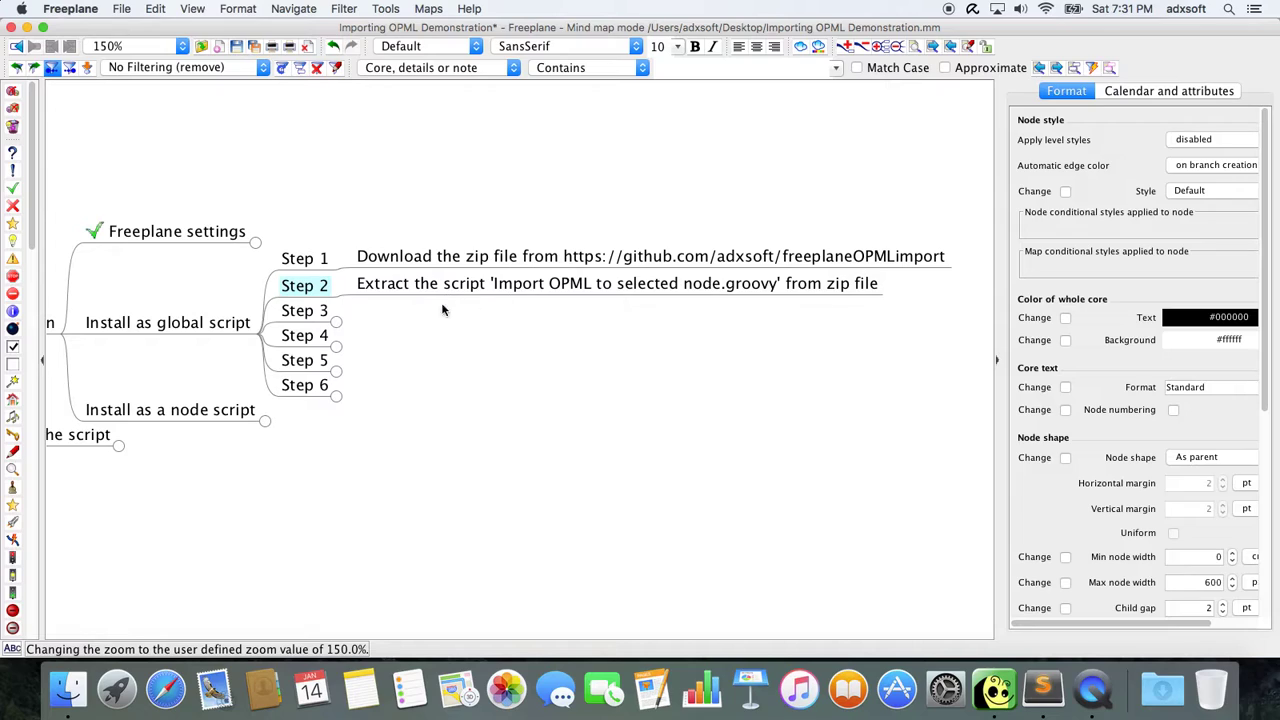
click(305, 311)
click(482, 314)
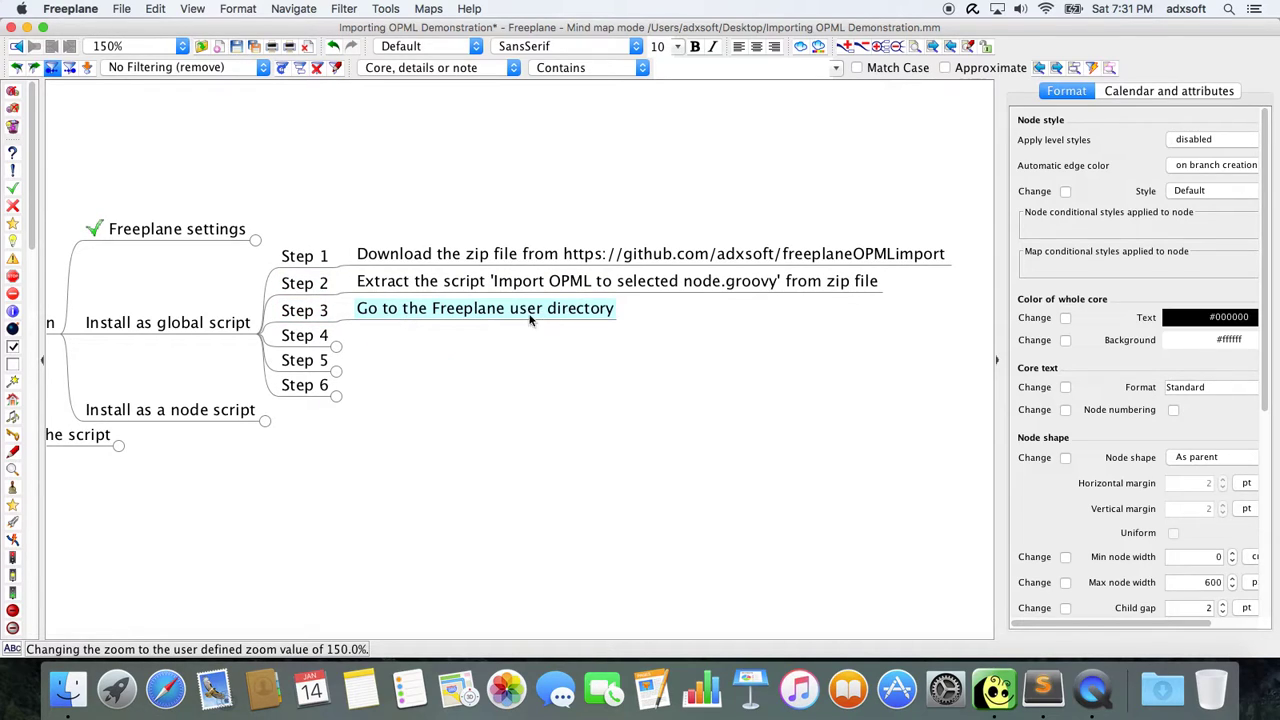
click(386, 10)
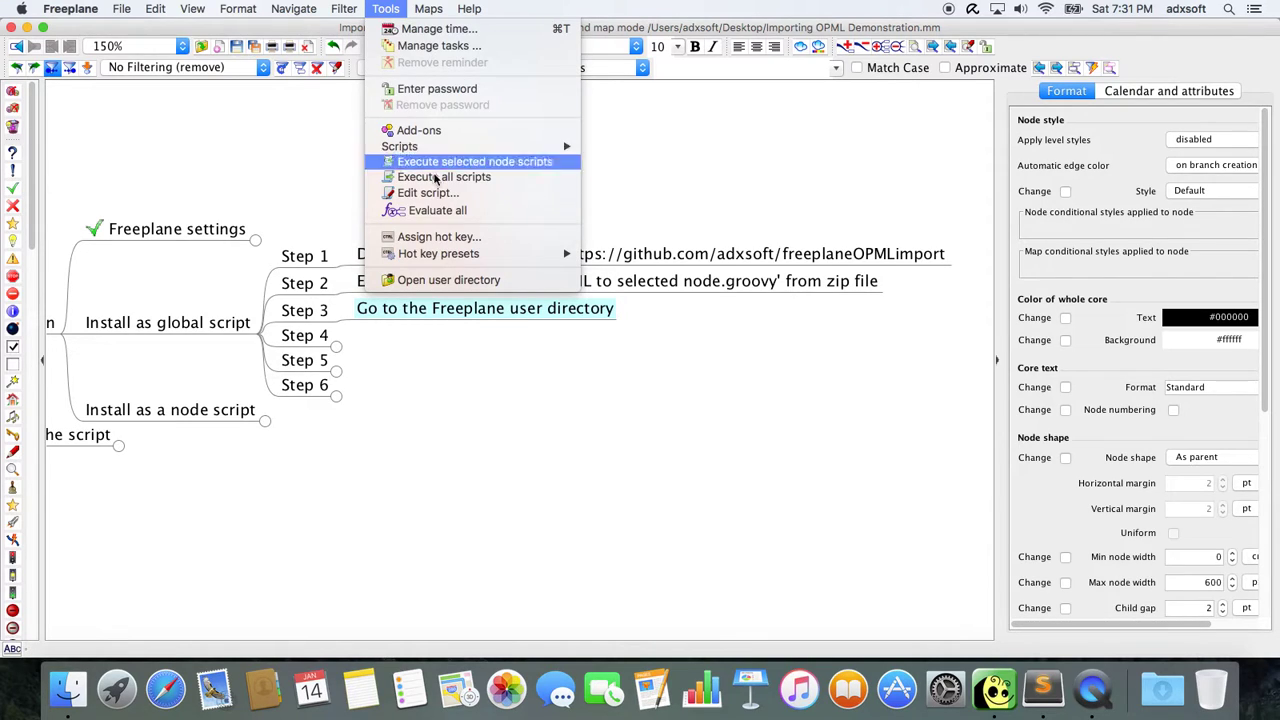
click(460, 281)
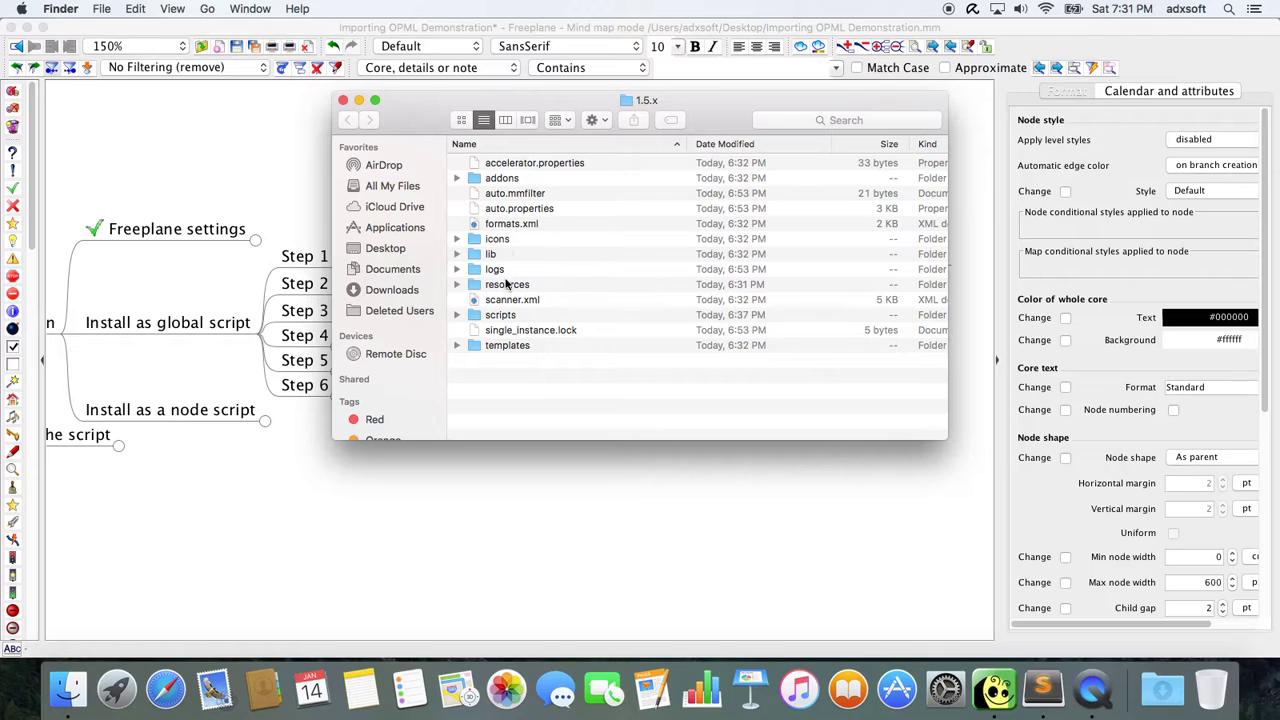
double_click(497, 318)
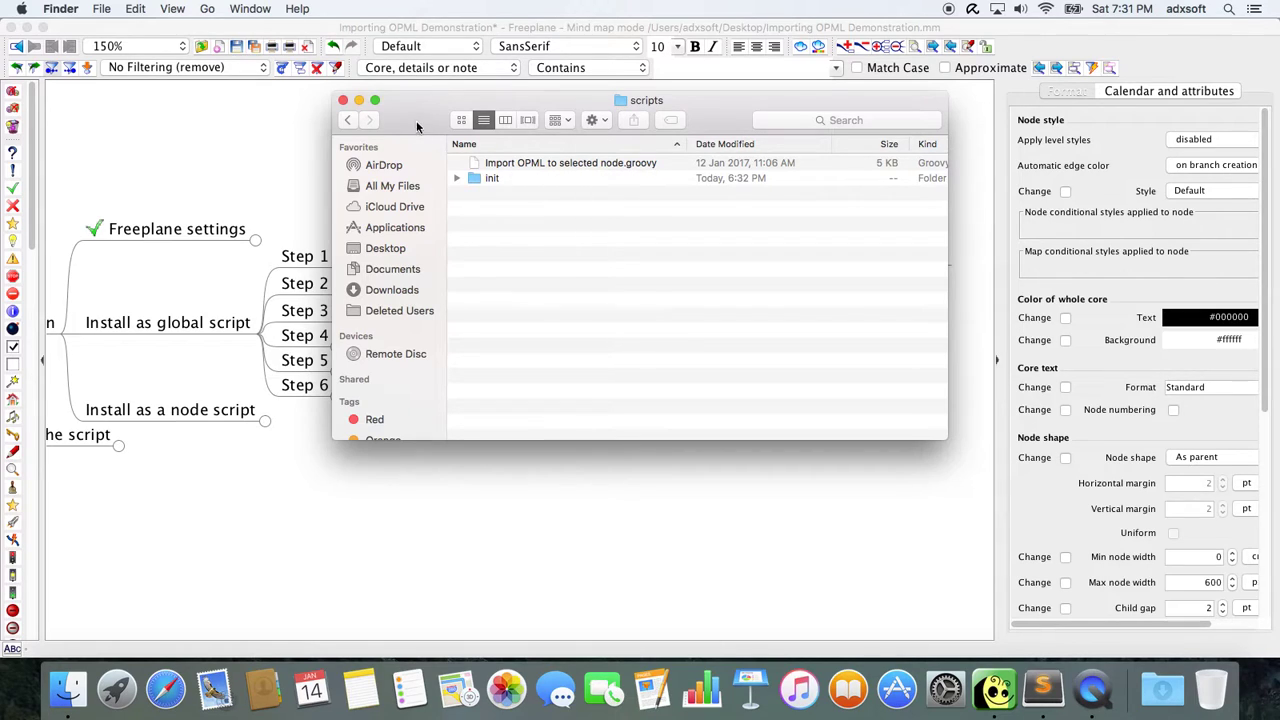
click(343, 100)
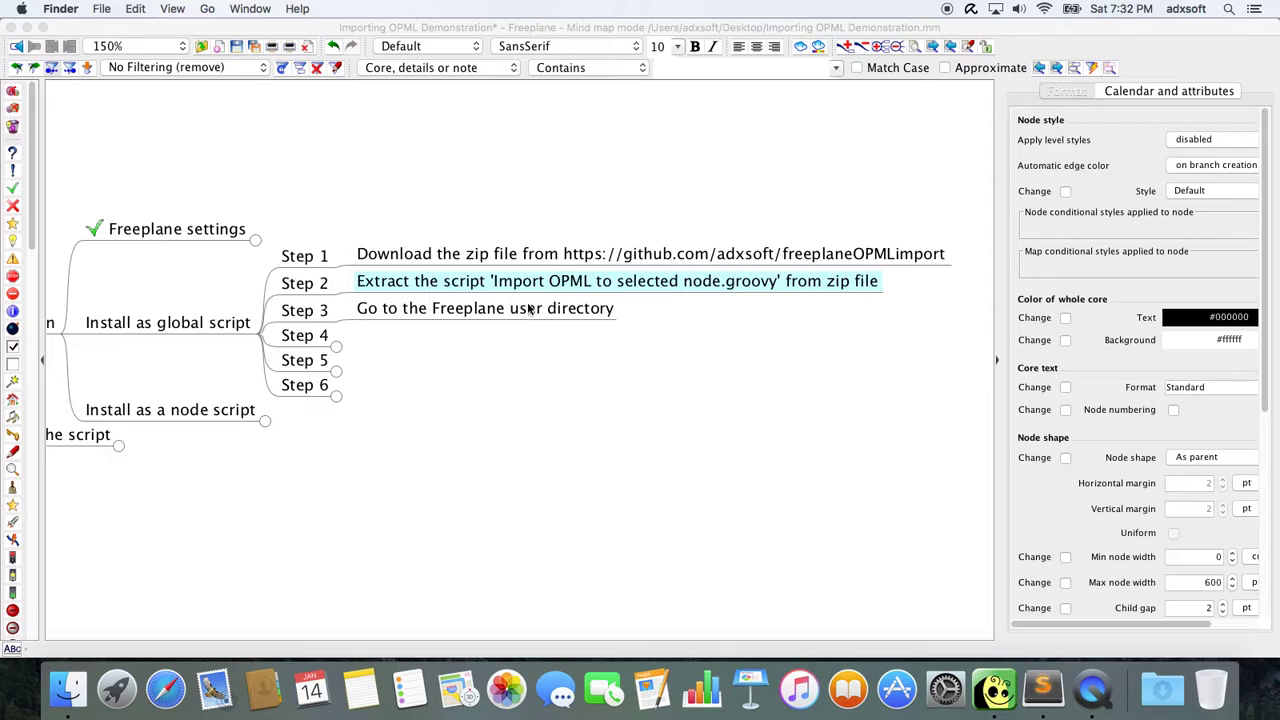
Paste the scripts-directory, copy-script and restart-Freeplane instructions as children of Steps 4, 5 and 6
click(306, 338)
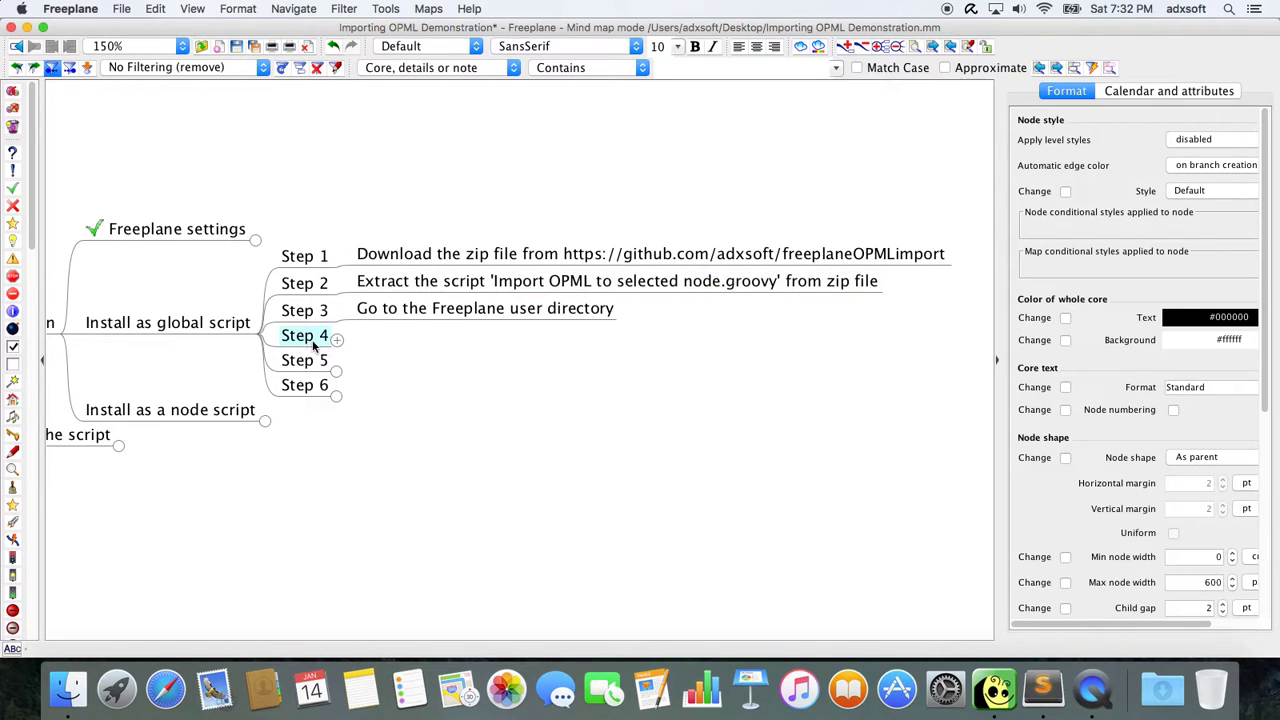
text(open the scripts directory)
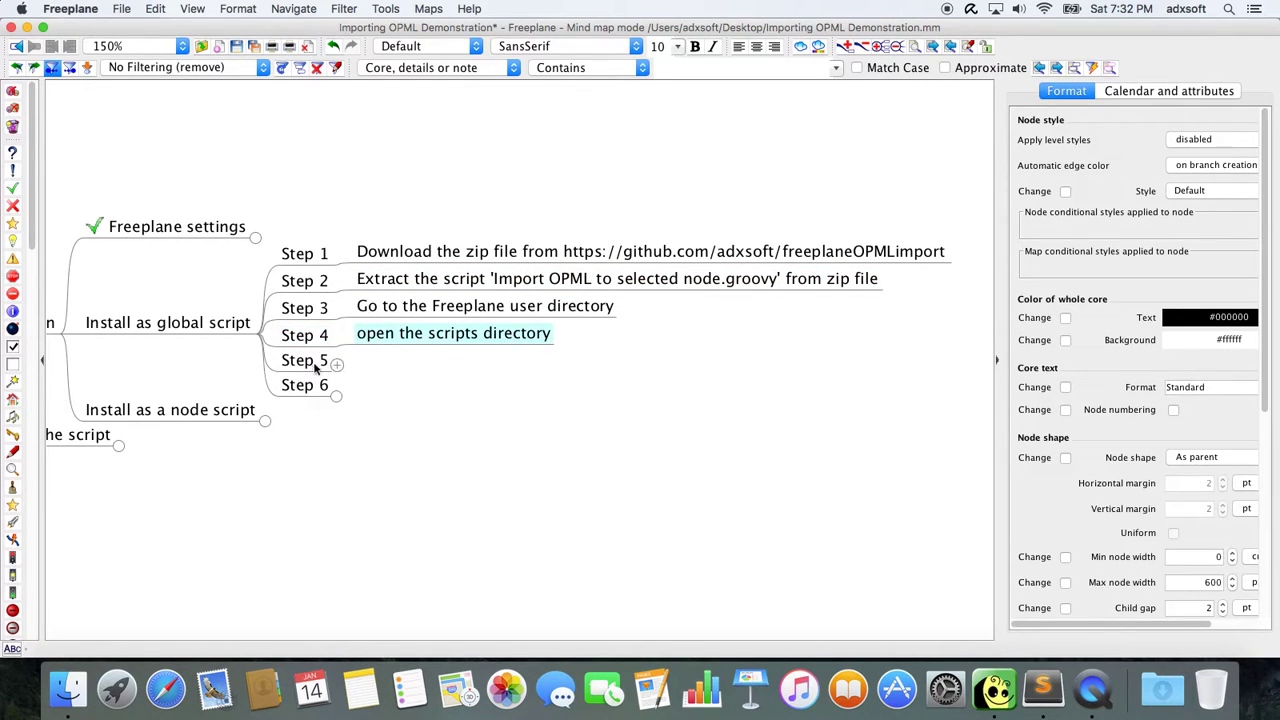
click(305, 366)
text(copy the script into the scripts directory)
click(405, 371)
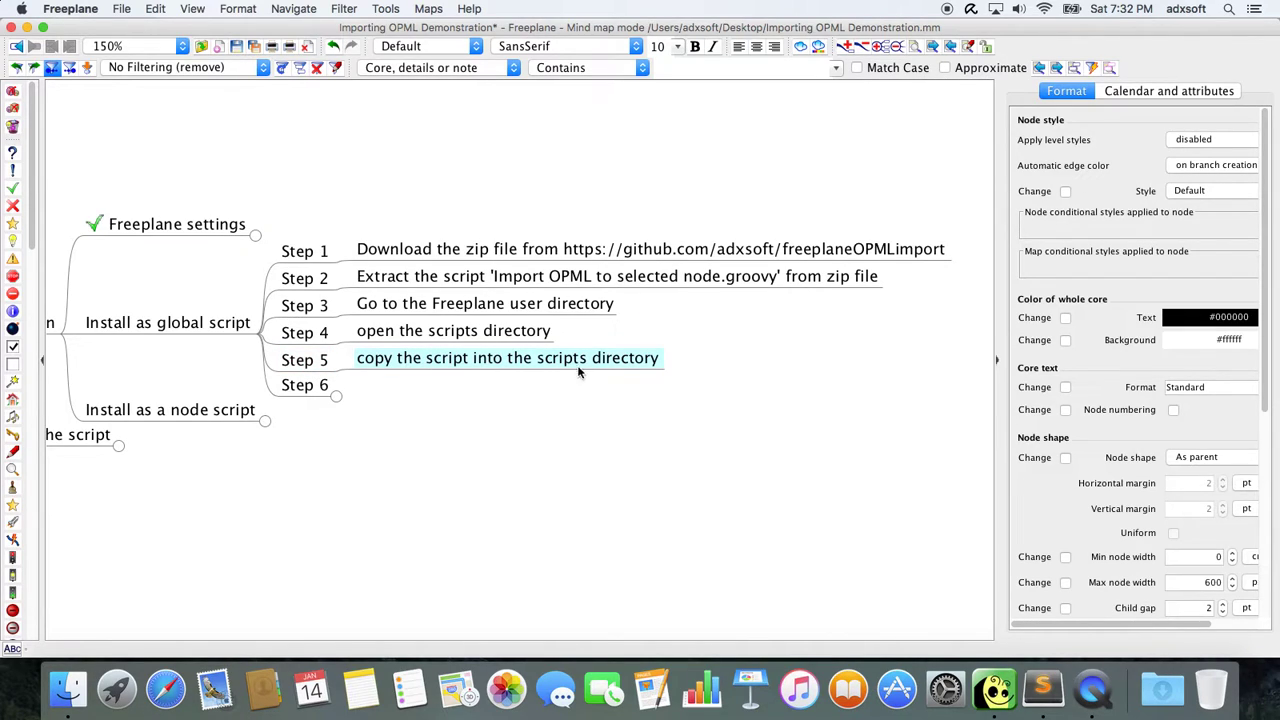
click(303, 390)
text(restart Freeplane)
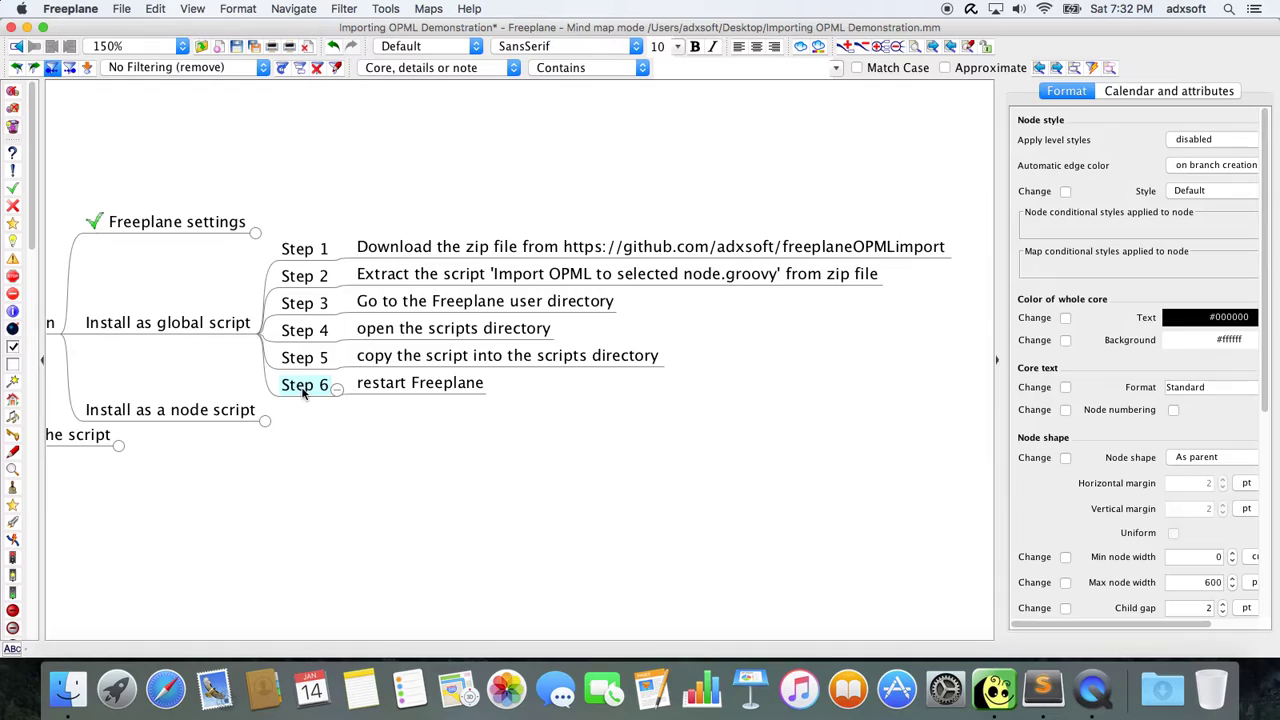
click(404, 391)
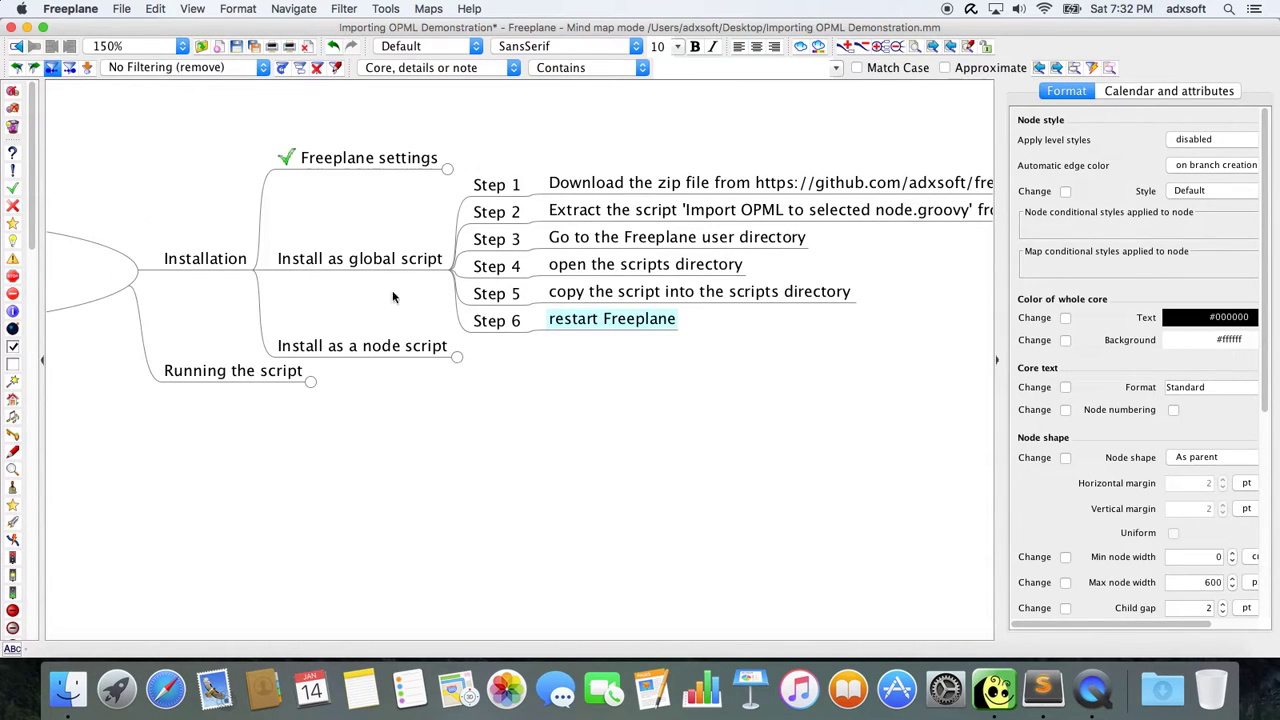
click(365, 264)
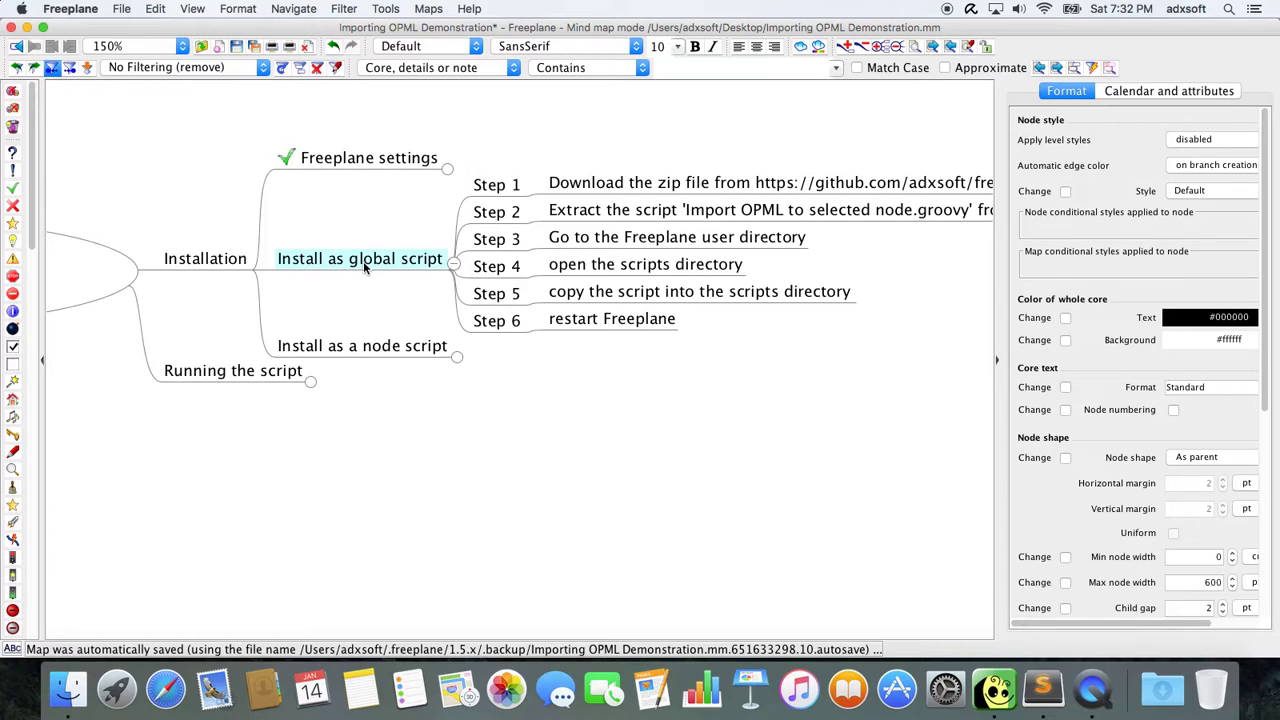
Fold Install as global script, then briefly unfold and refold Install as a node script
click(363, 261)
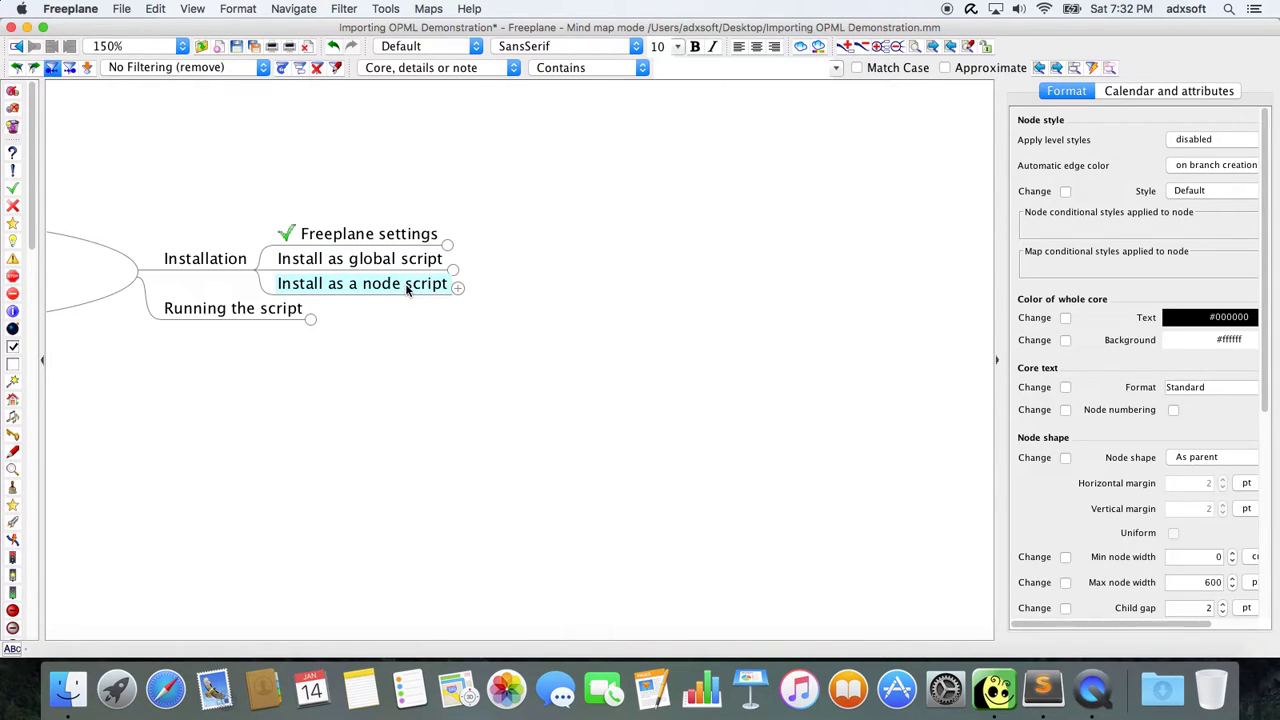
click(407, 287)
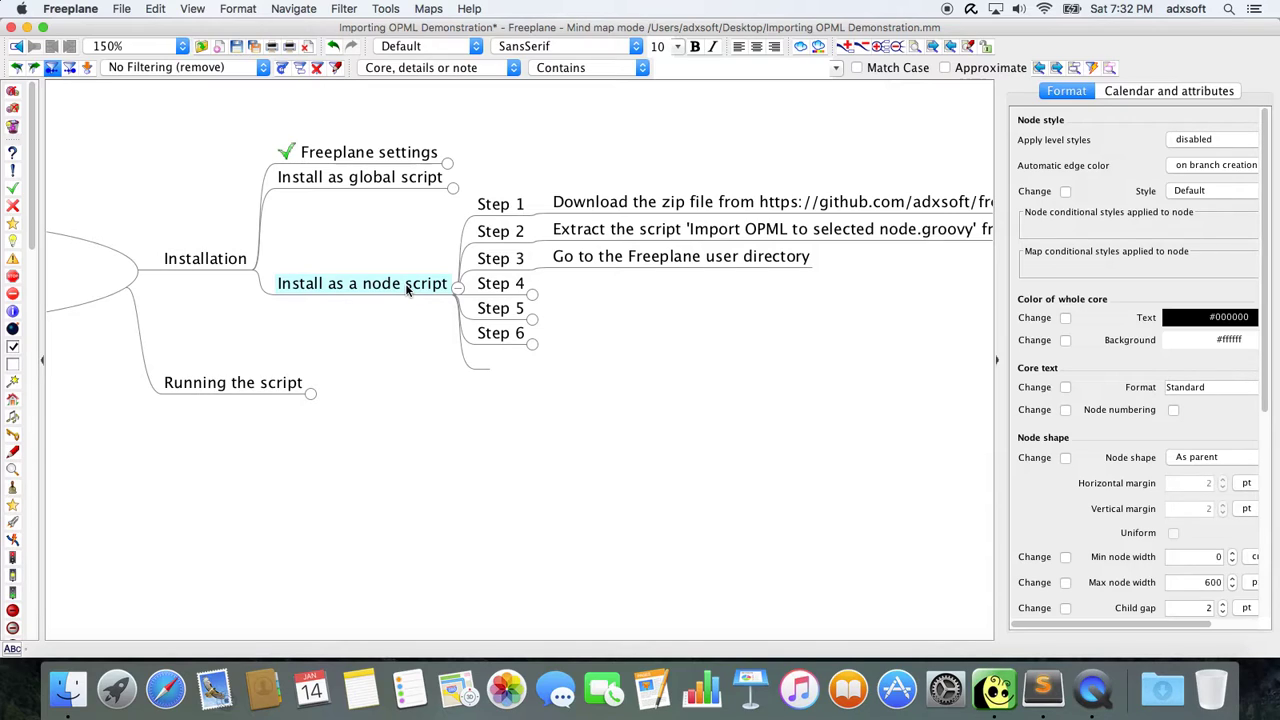
click(505, 284)
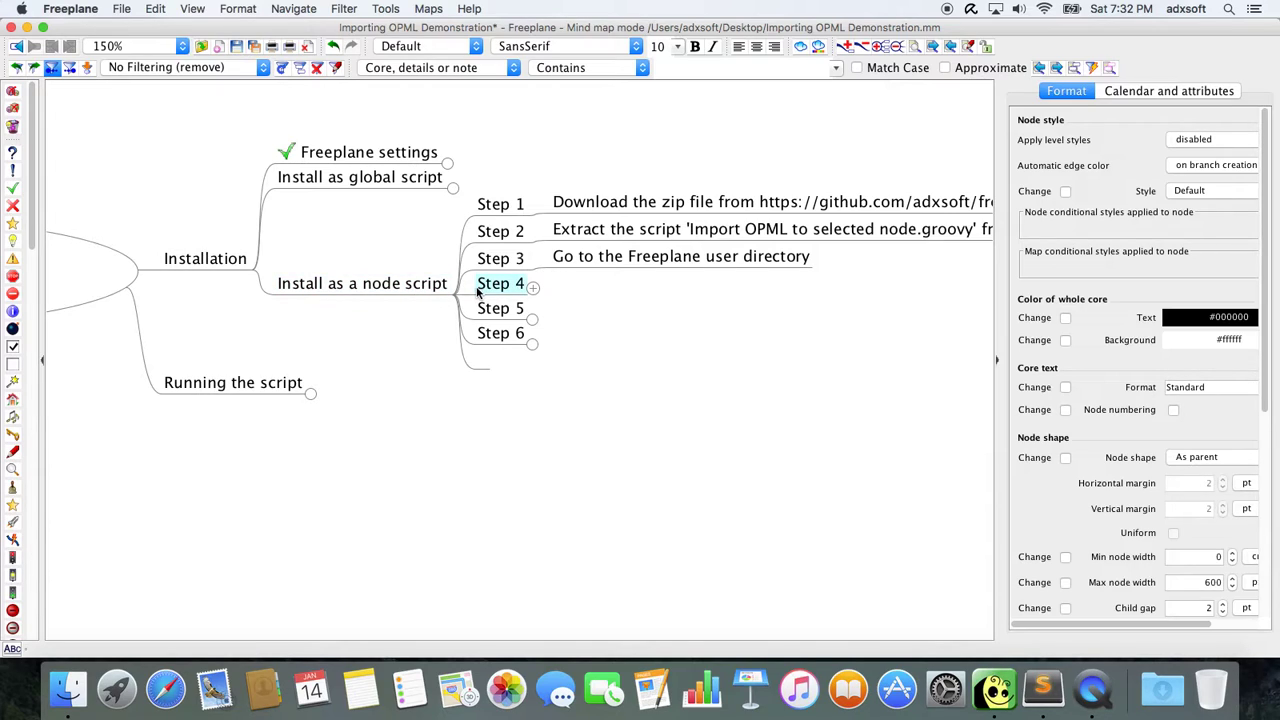
click(418, 287)
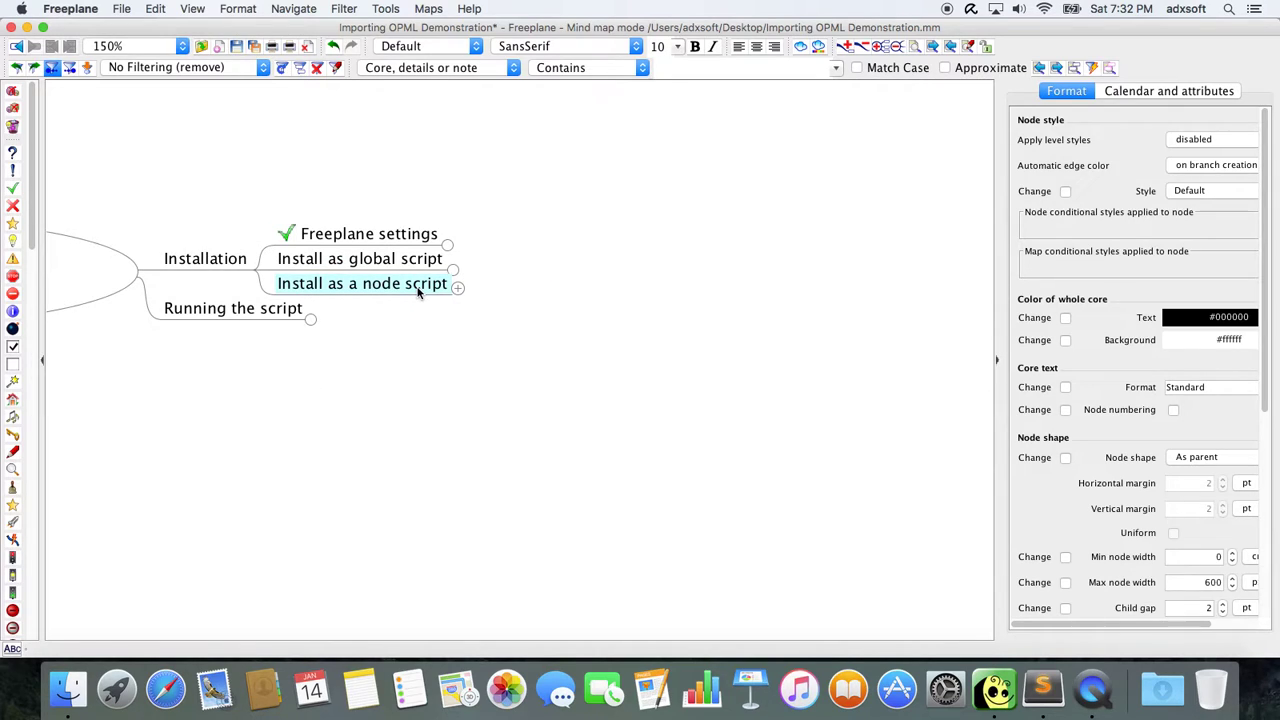
click(240, 316)
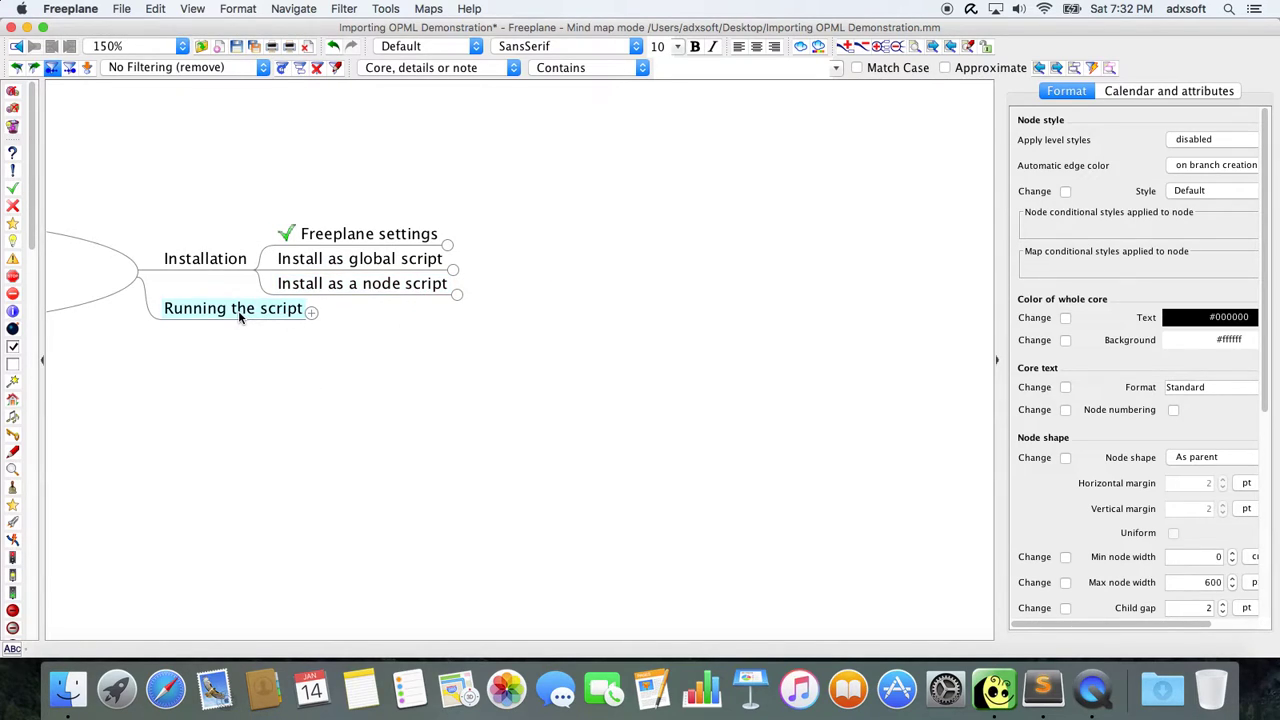
Unfold Running the script, select Basic operation, then apply and remove the Saved selection filter
click(240, 316)
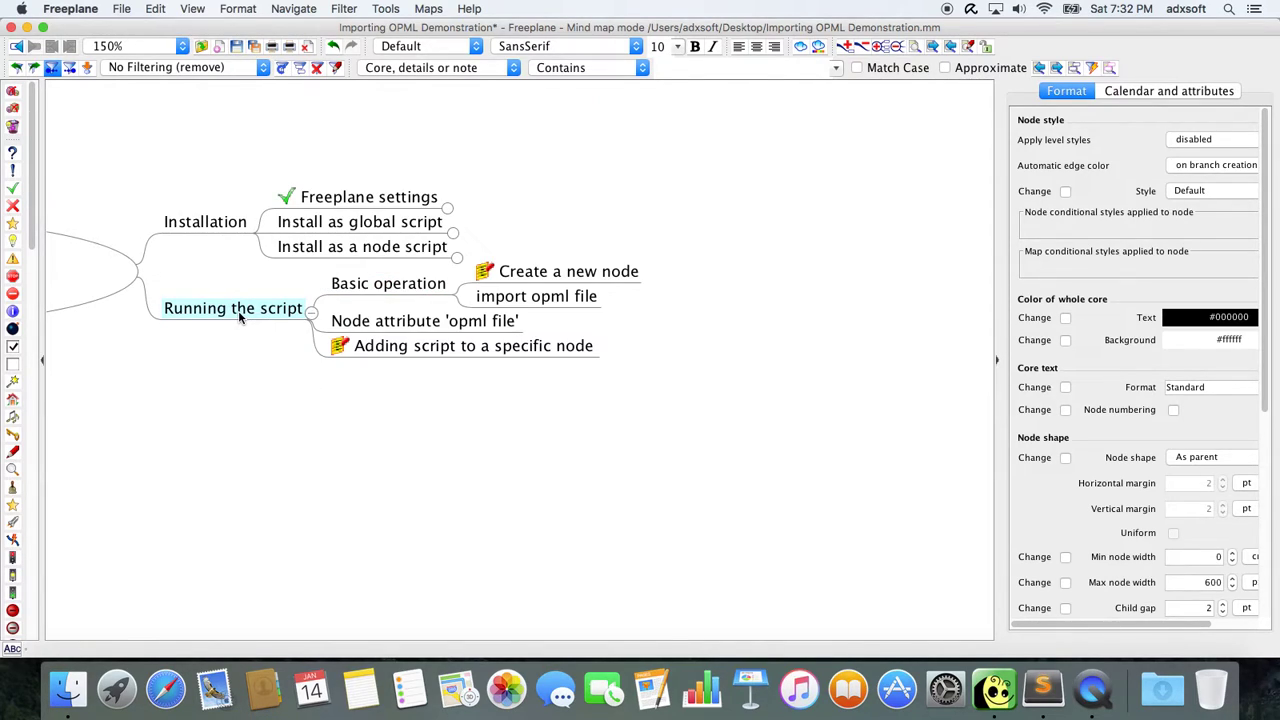
click(378, 289)
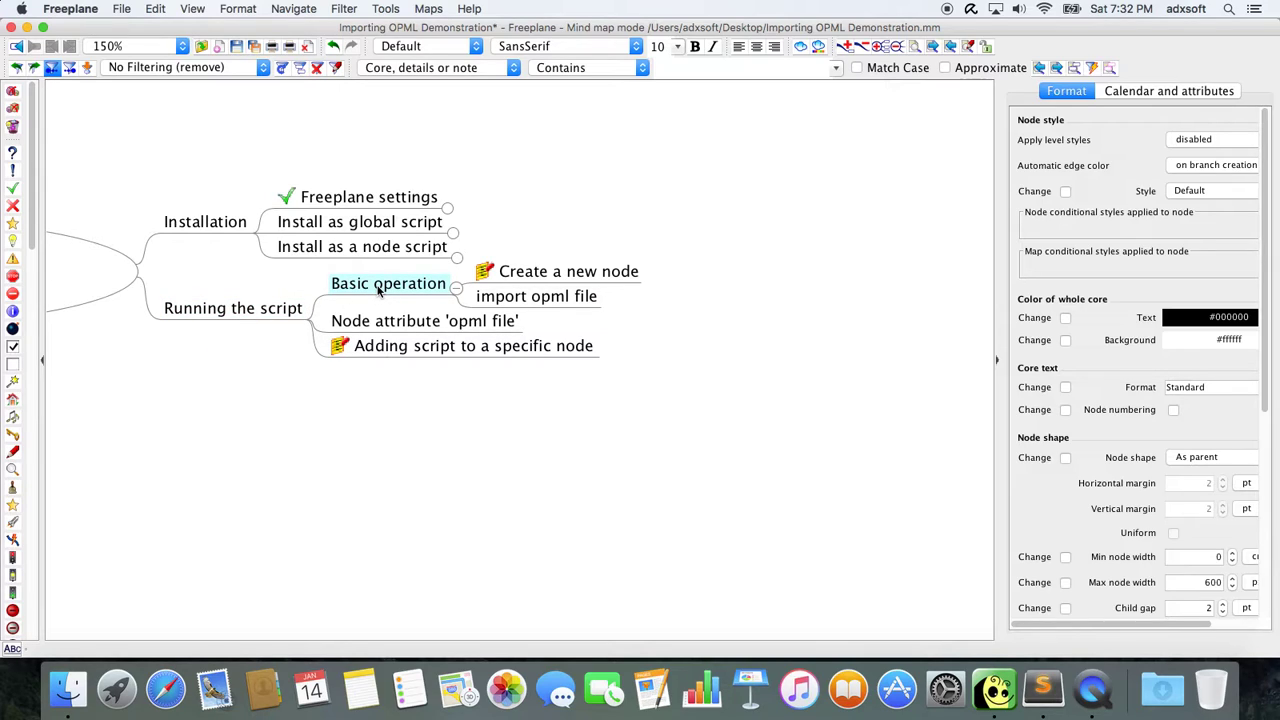
click(300, 67)
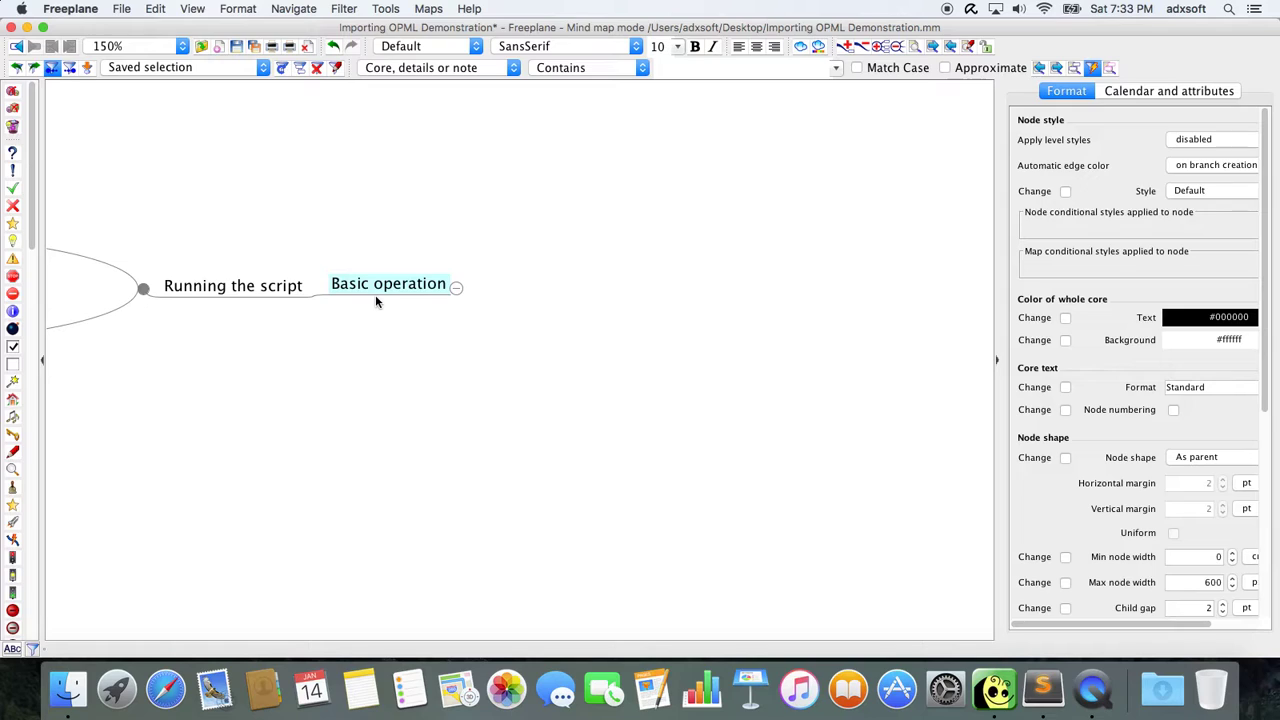
click(318, 68)
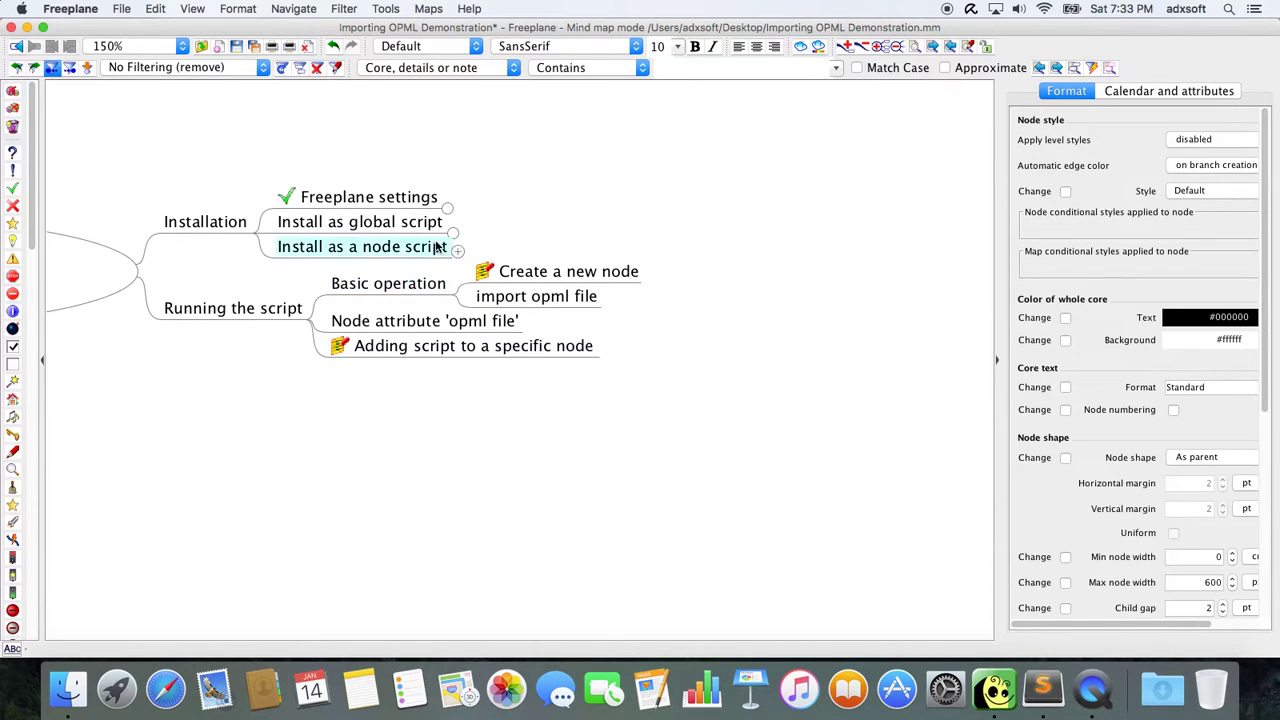
mouse_move(591, 280)
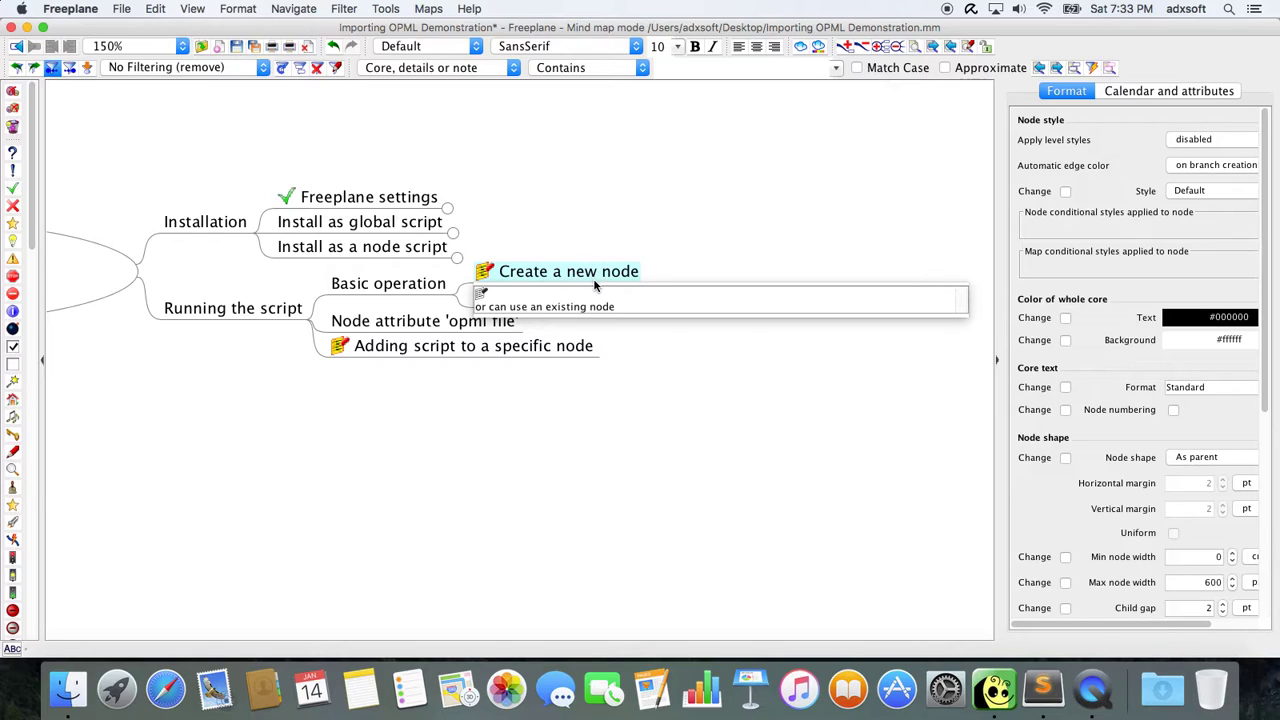
Add a child node with the text 'new node' under Create a new node
key(Tab)
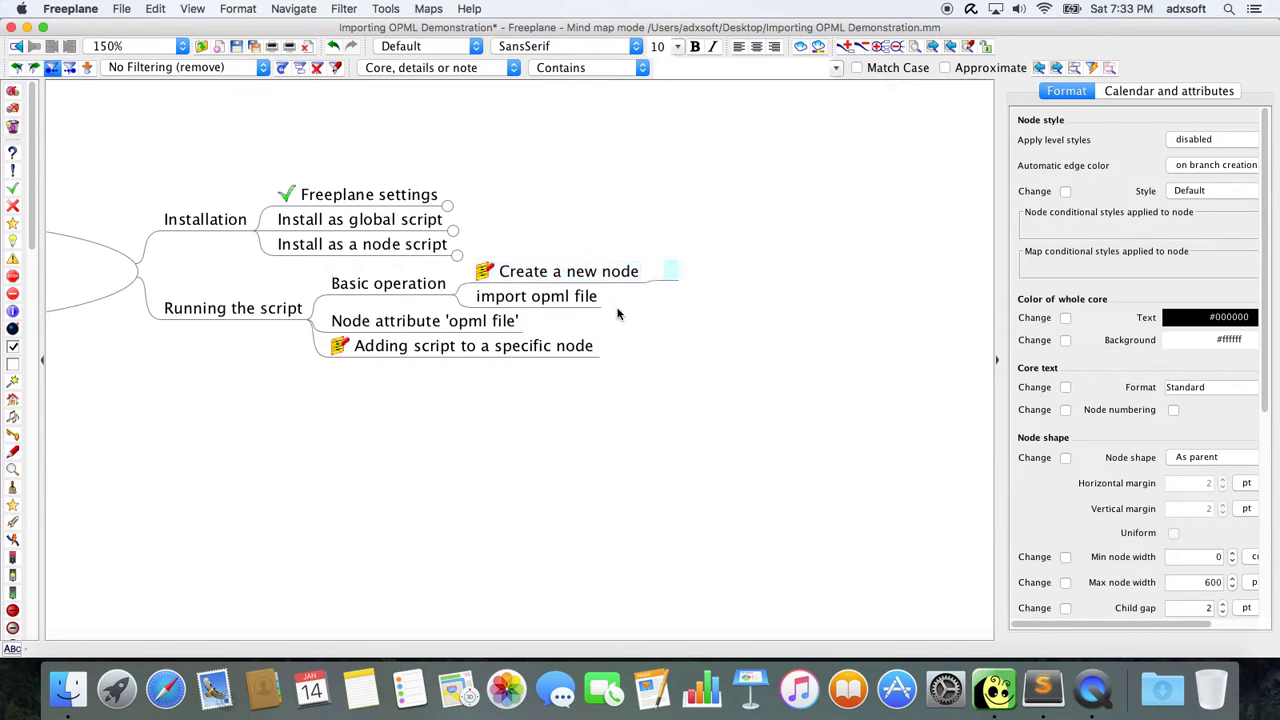
text(new node)
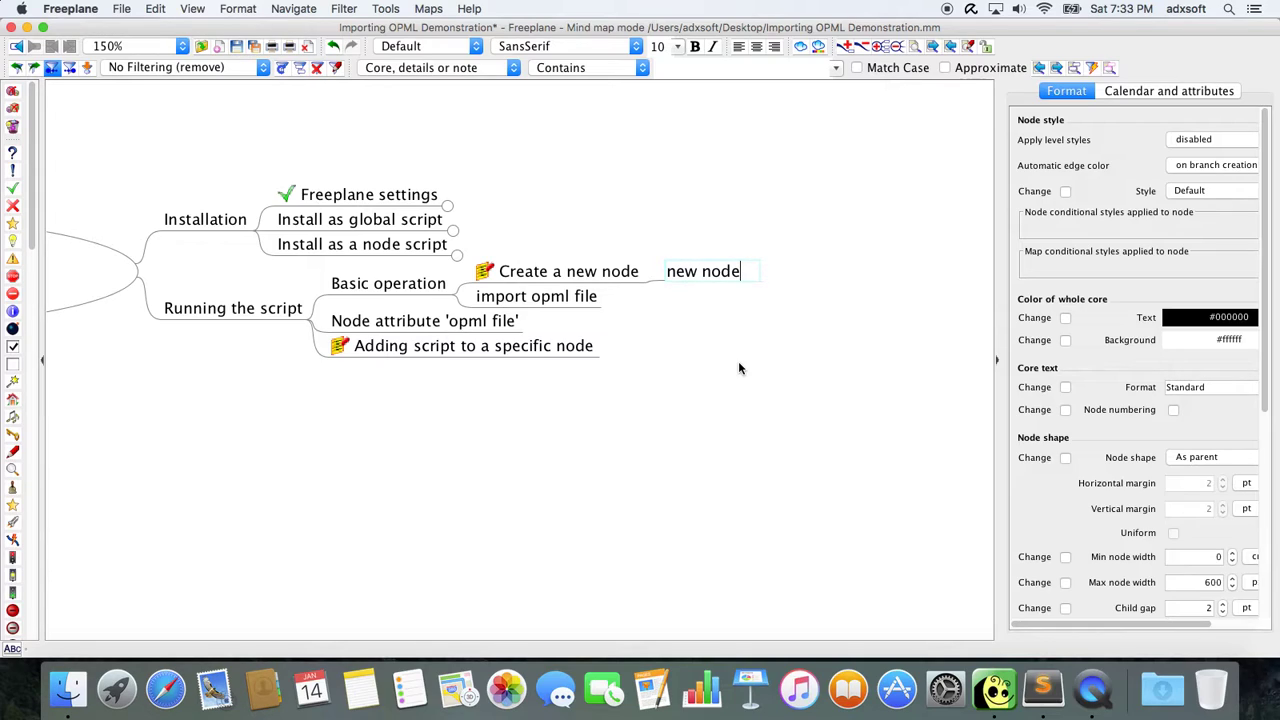
key(Return)
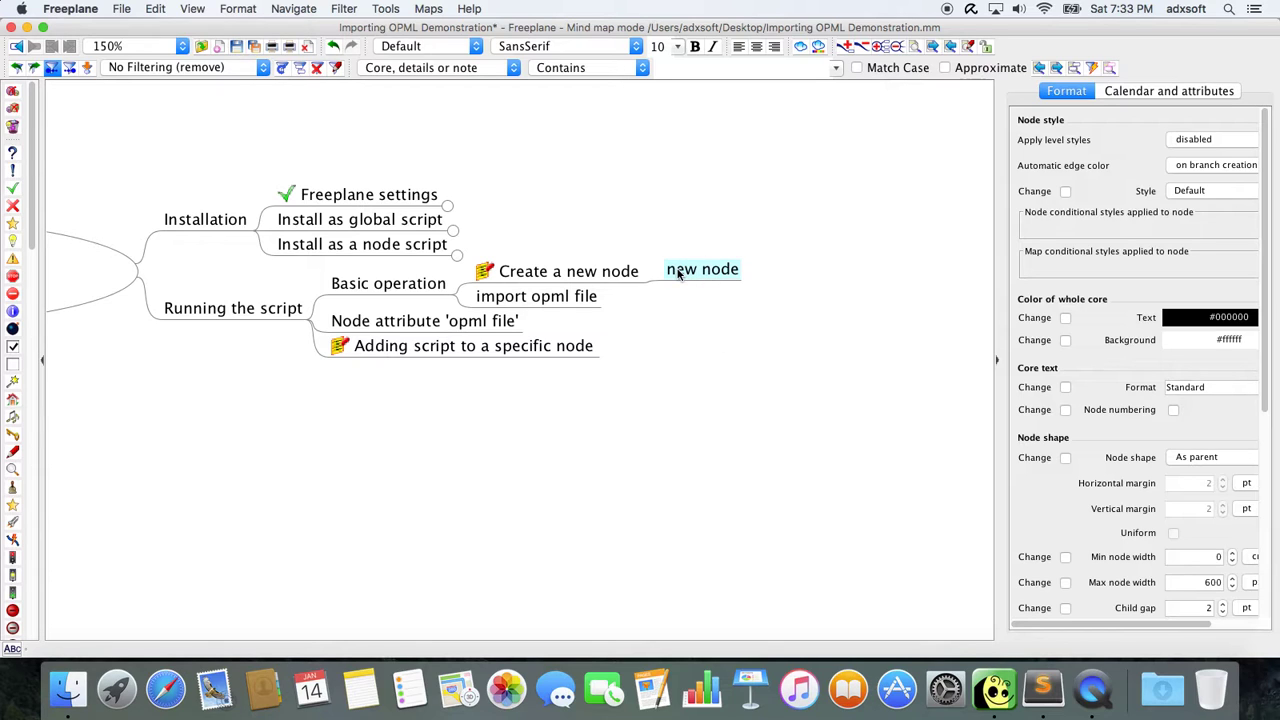
scroll(678, 273, down, 5)
scroll(678, 273, up, 10)
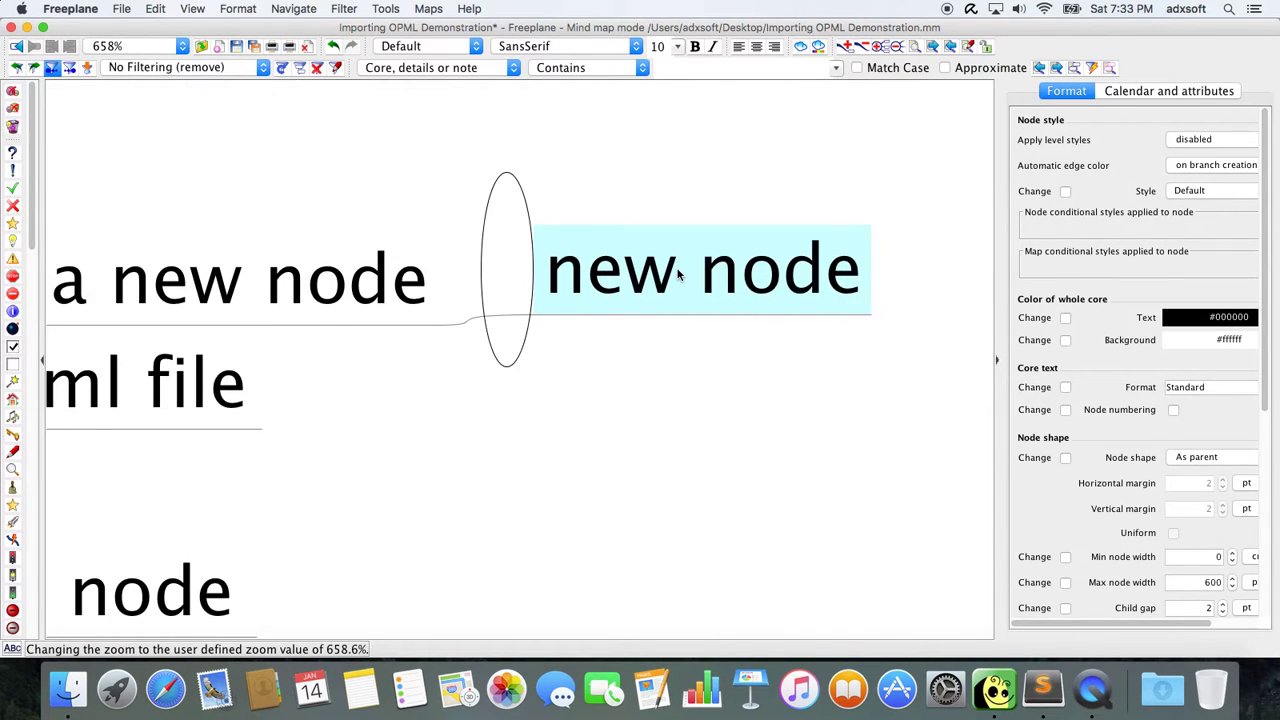
scroll(678, 273, down, 6)
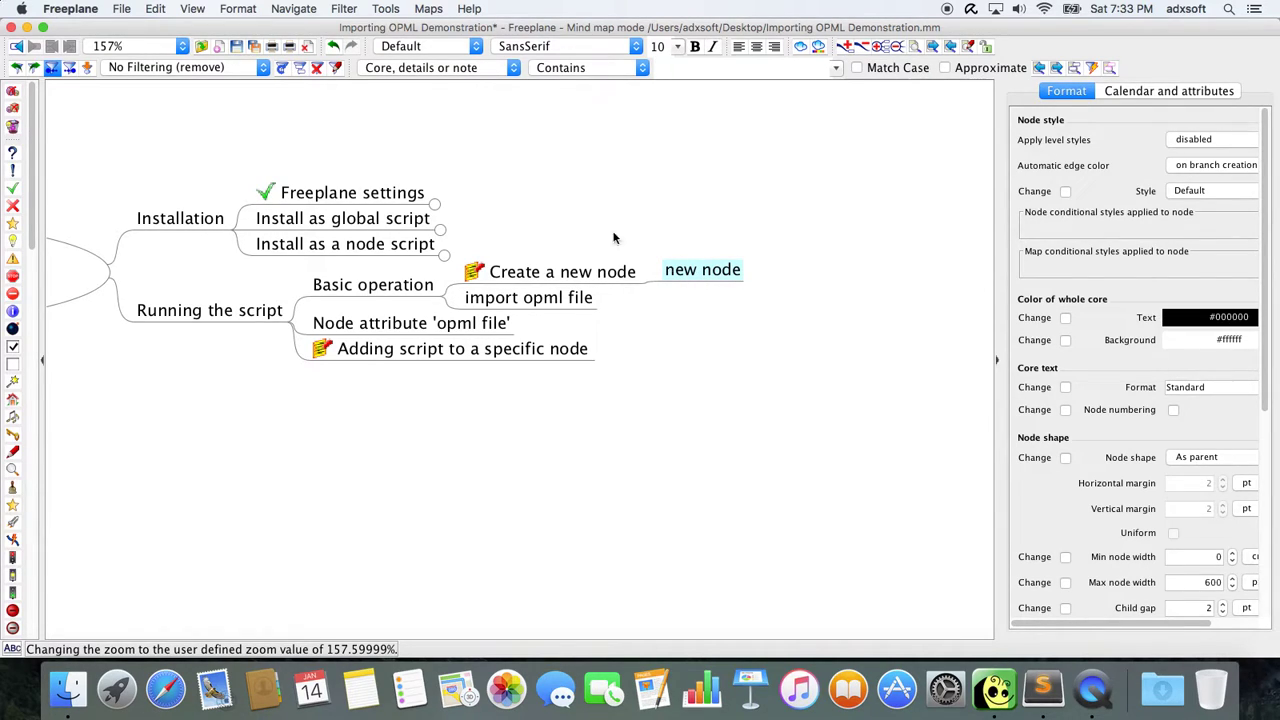
Run Import_OPML_to_selected_node on 'new node' and choose fromfreeplane.opml in Desktop/TestData
click(385, 9)
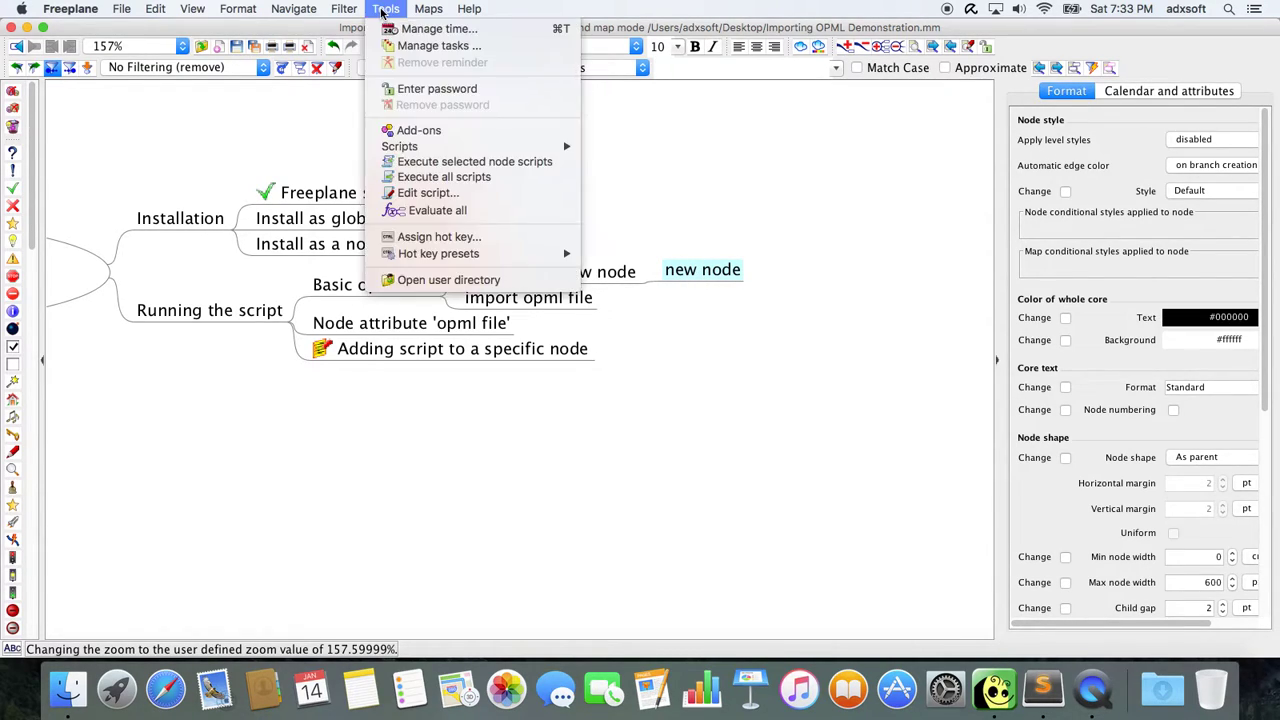
mouse_move(516, 148)
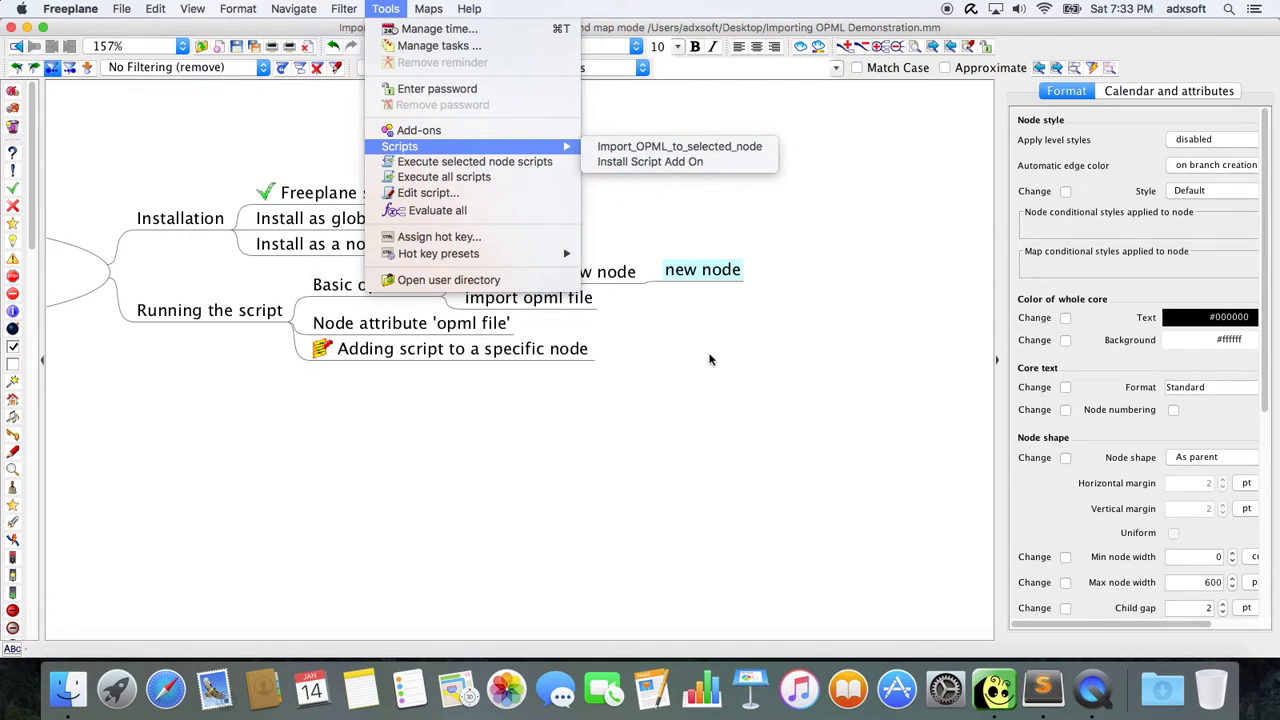
click(631, 148)
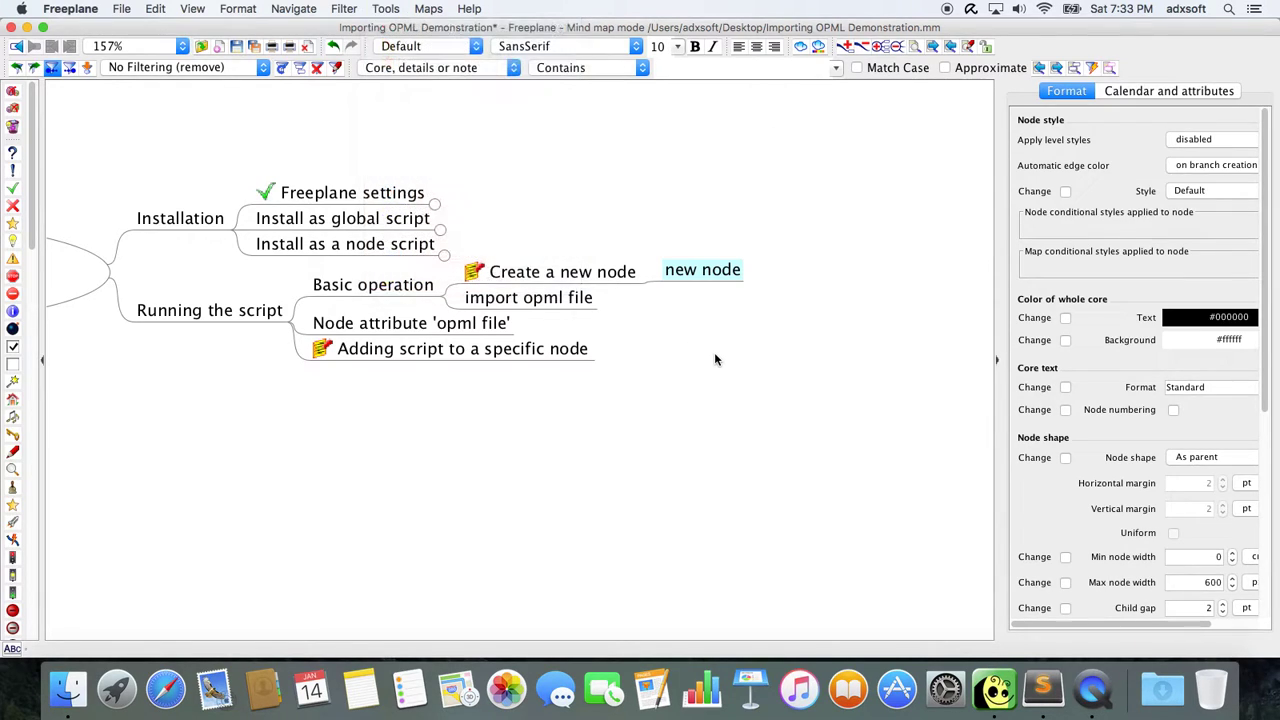
right_click(684, 279)
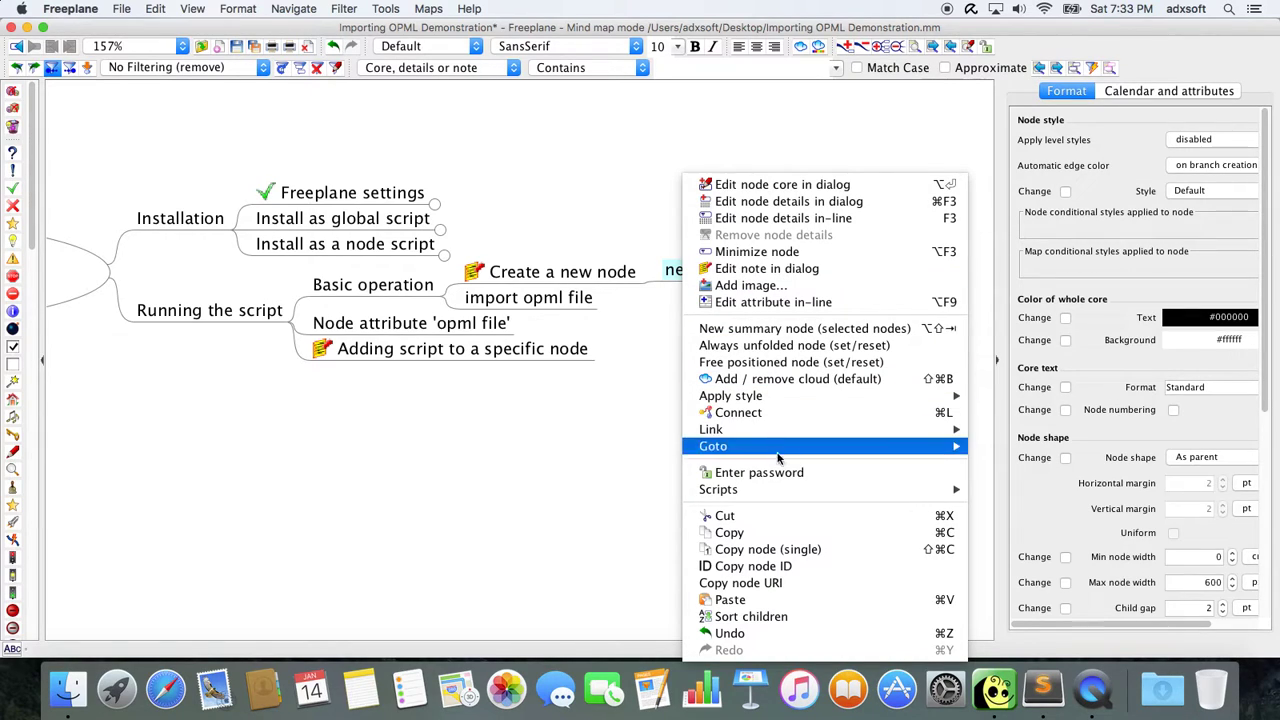
mouse_move(773, 492)
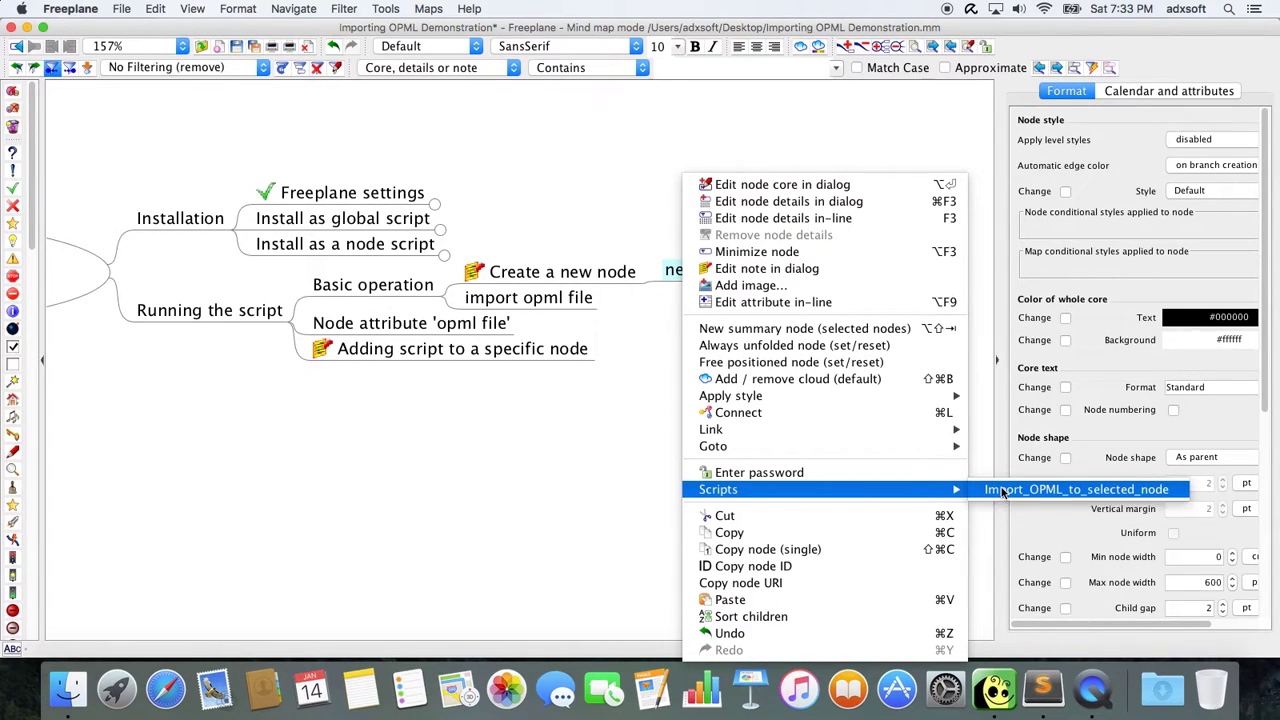
click(1002, 490)
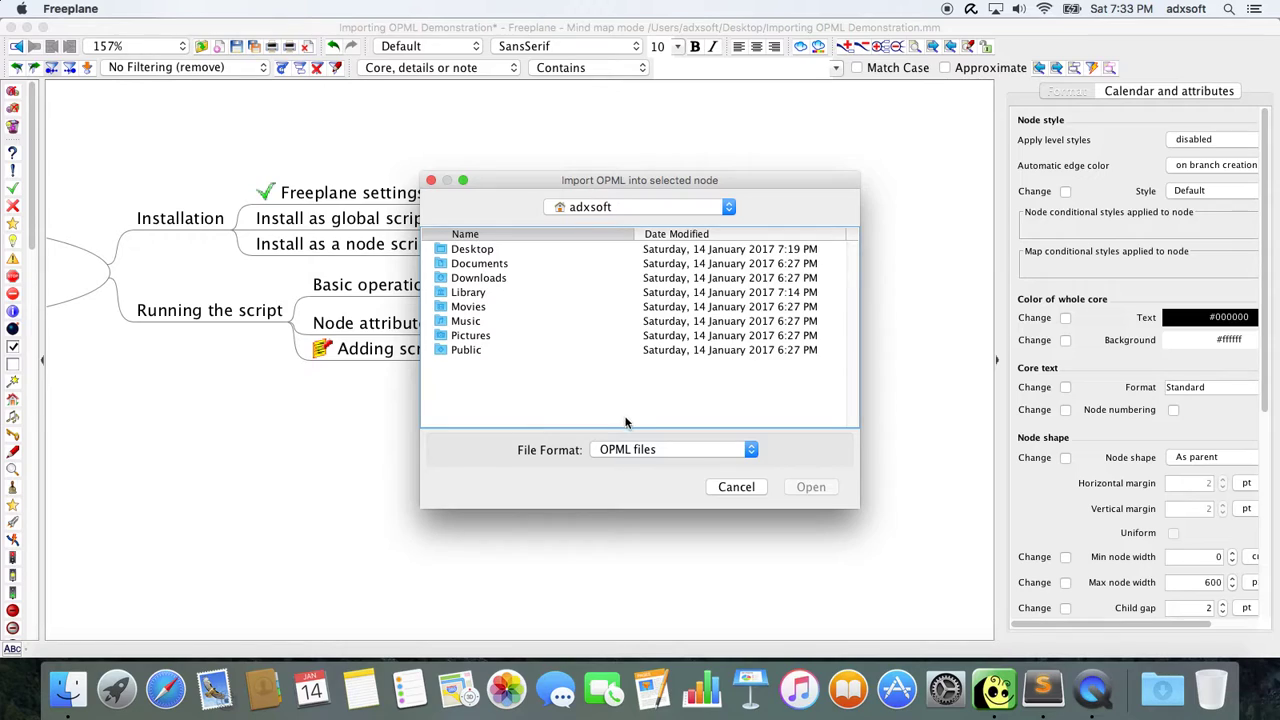
click(465, 252)
double_click(465, 252)
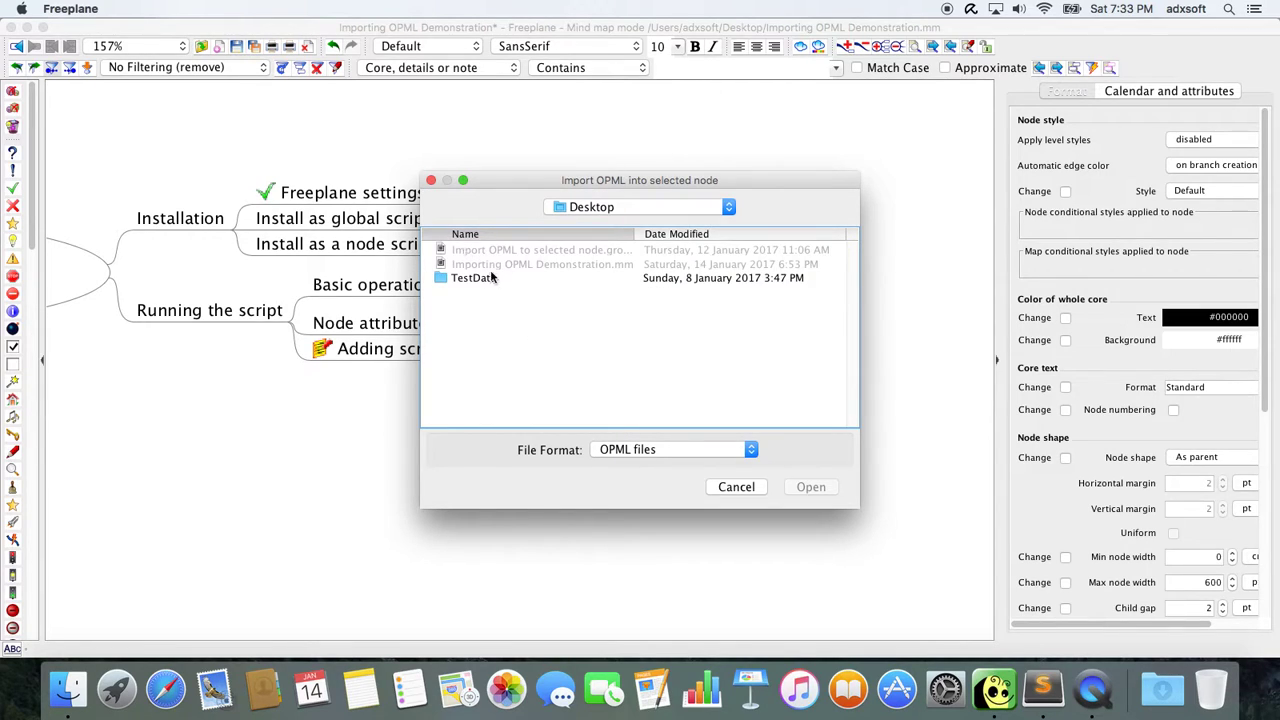
double_click(467, 279)
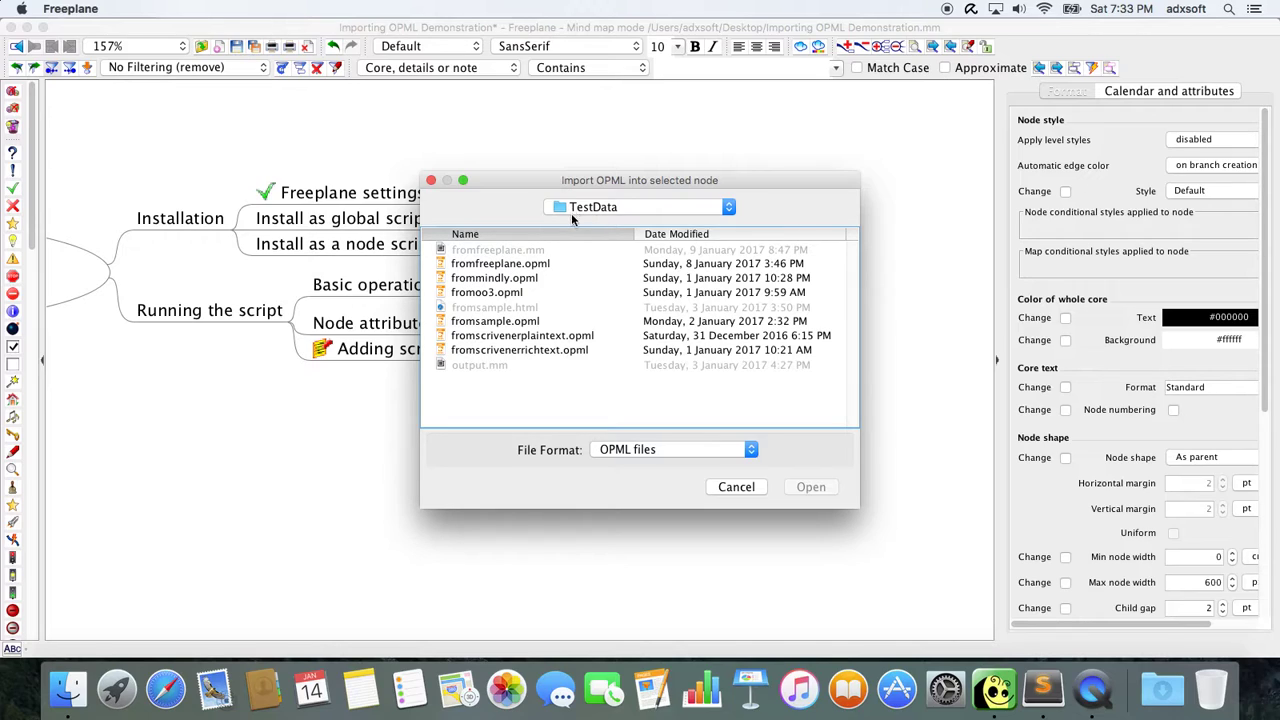
click(492, 265)
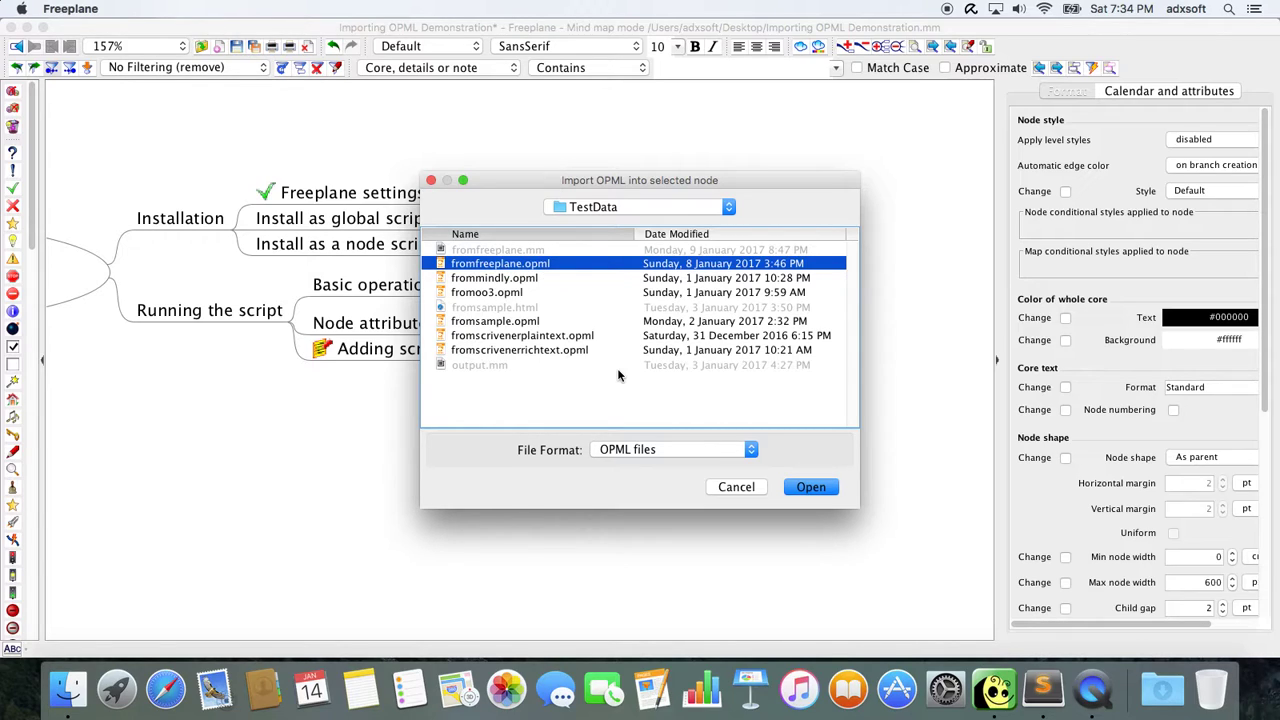
Finish the OPML import into new node, then center the view and select admap
click(811, 490)
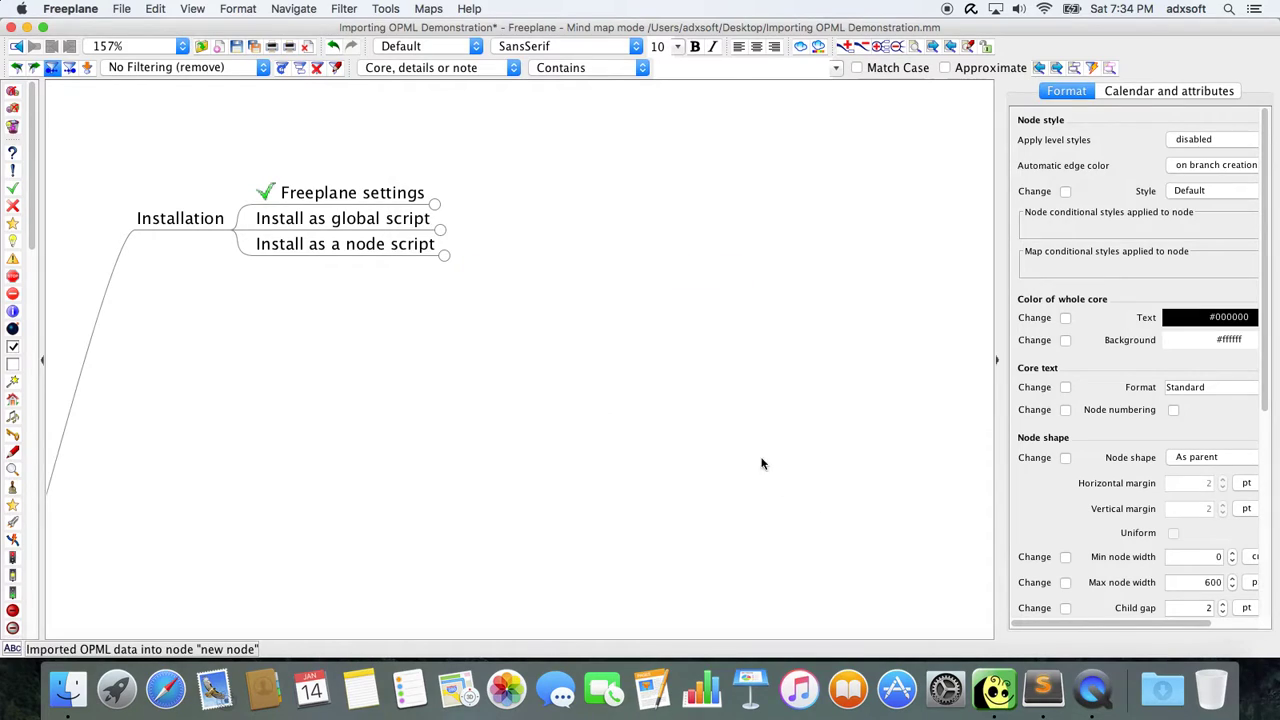
right_click(458, 357)
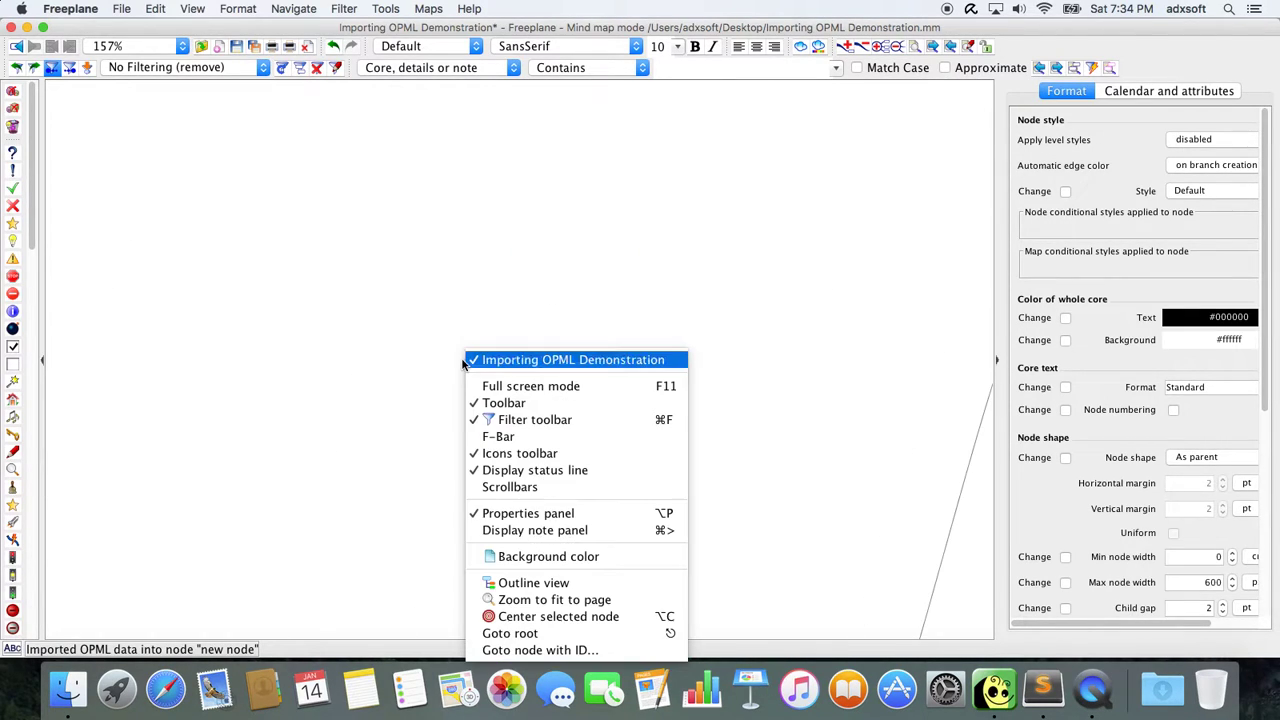
click(403, 340)
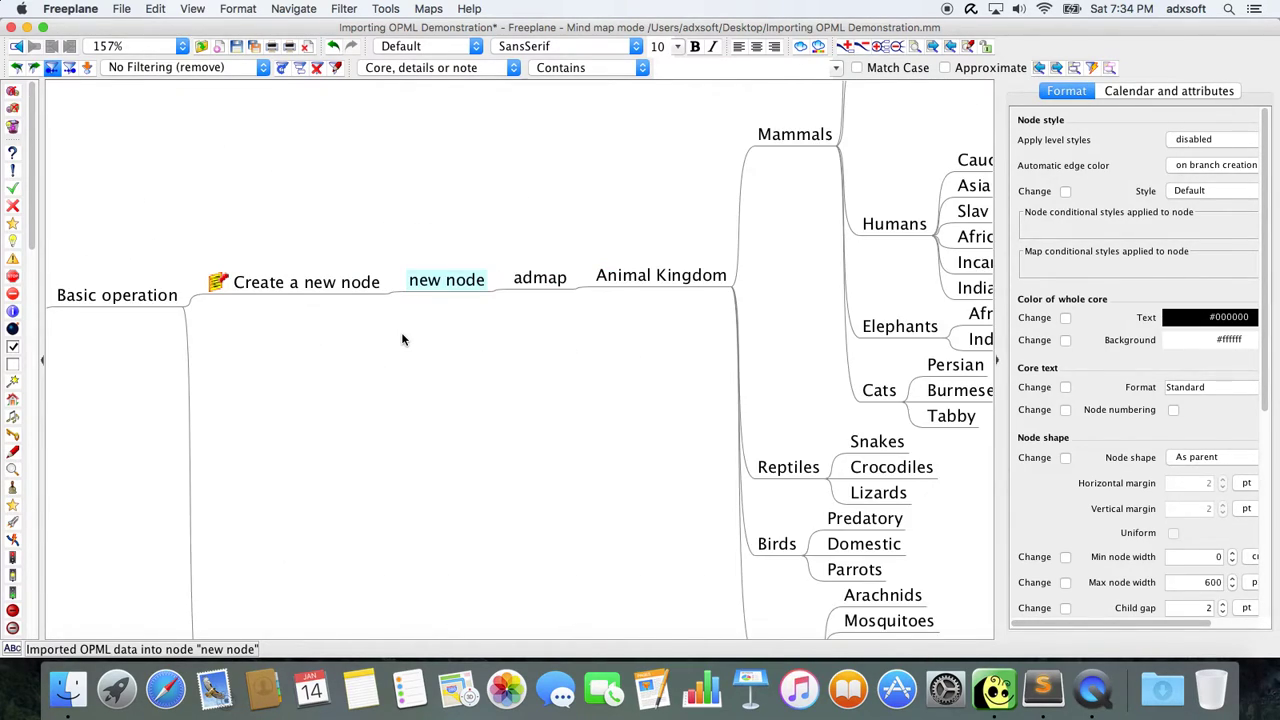
click(528, 282)
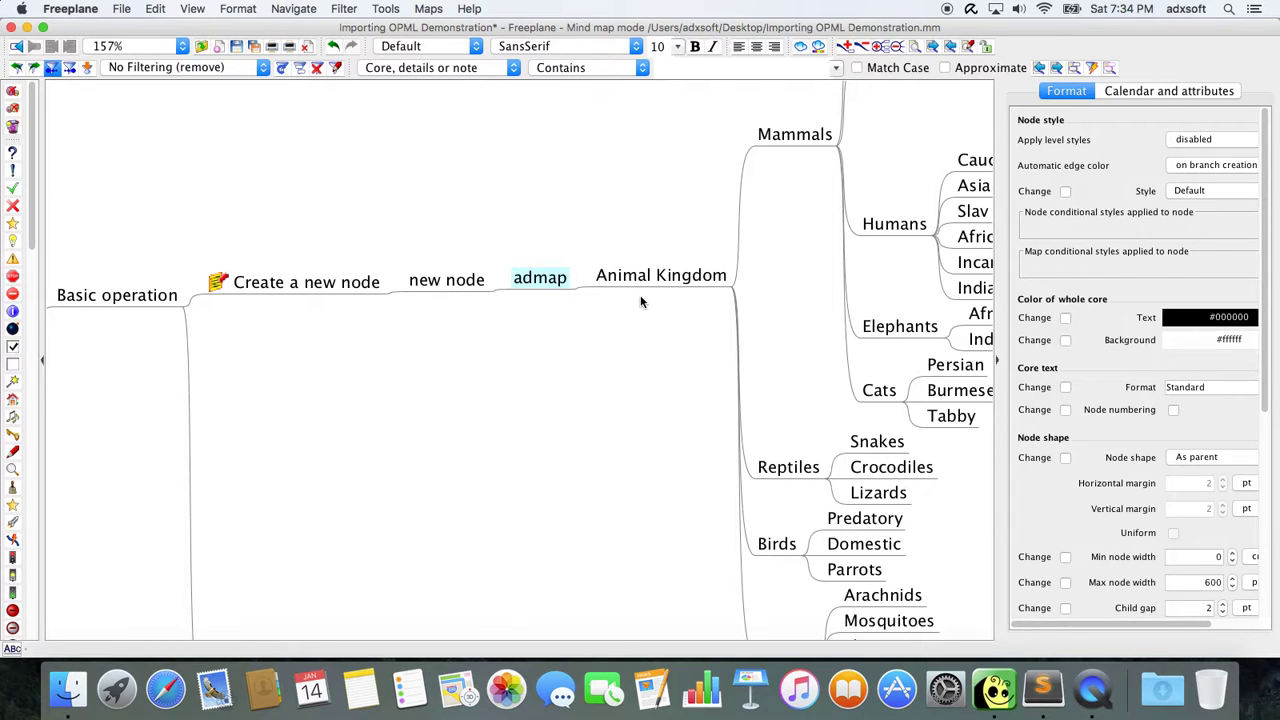
scroll(641, 300, down, 4)
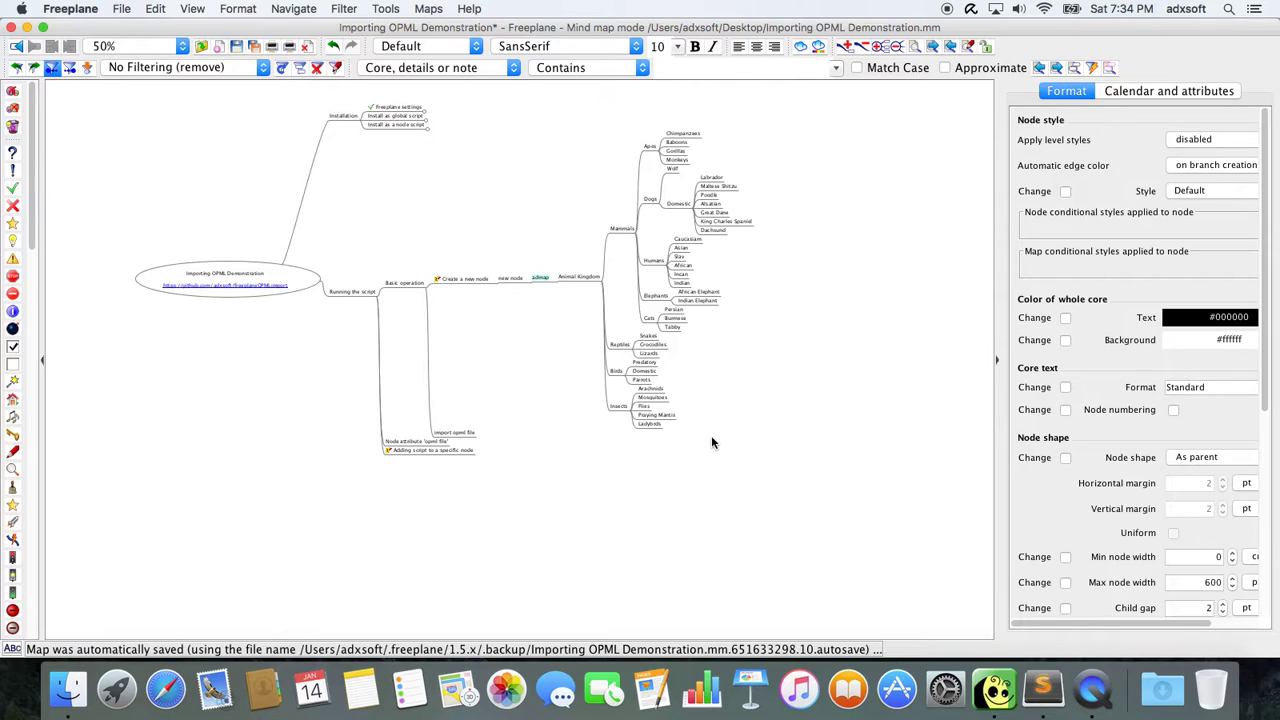
Collapse the new node branch and add a node named 'new node 2'
click(507, 283)
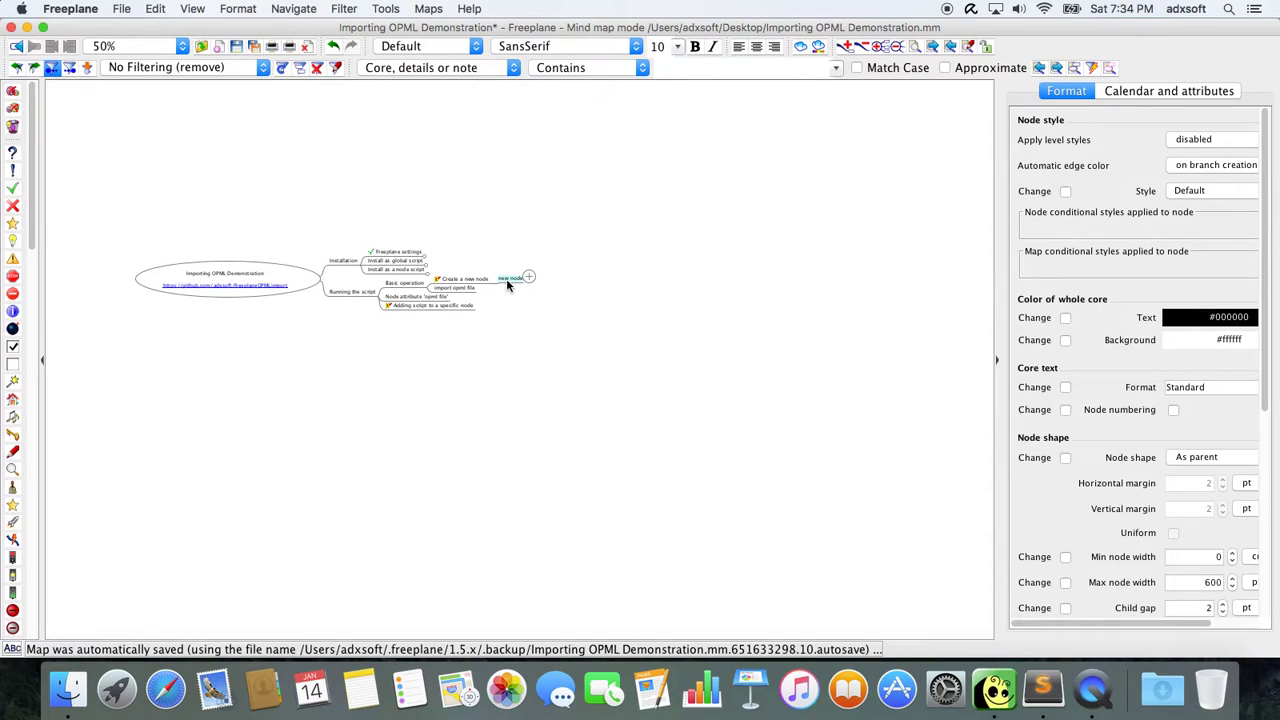
mouse_move(470, 283)
scroll(470, 283, up, 4)
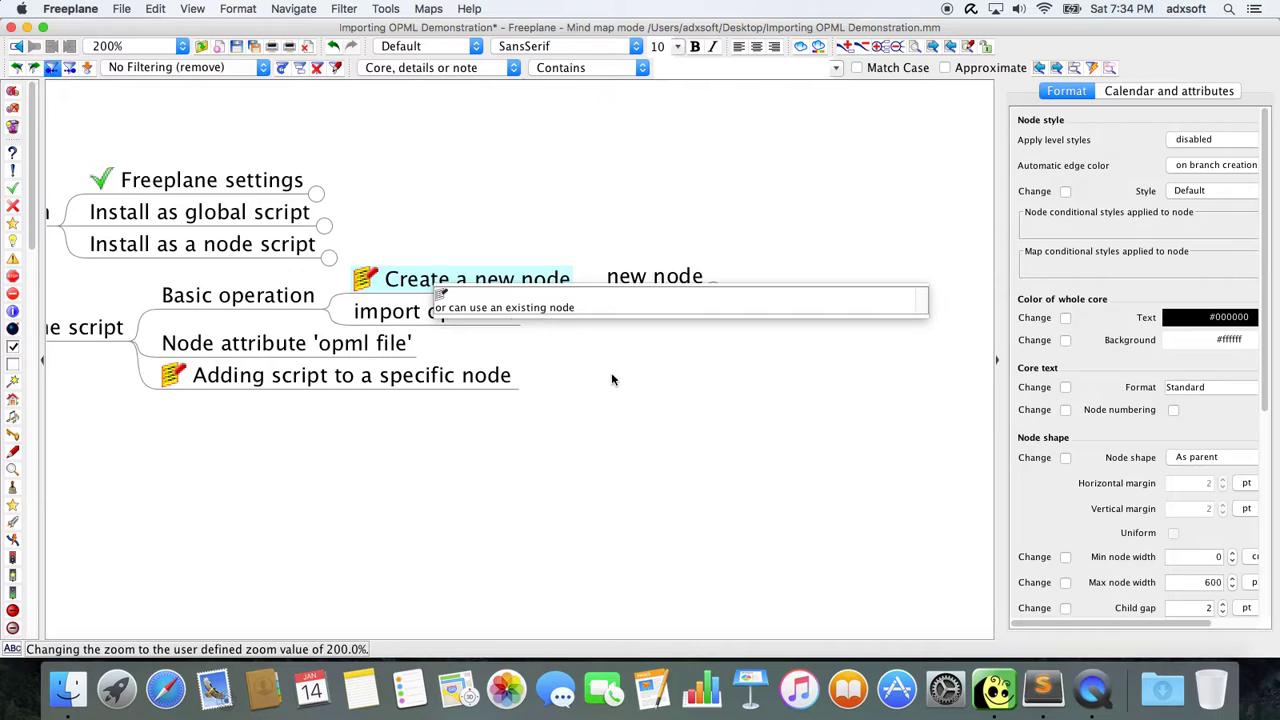
key(Tab)
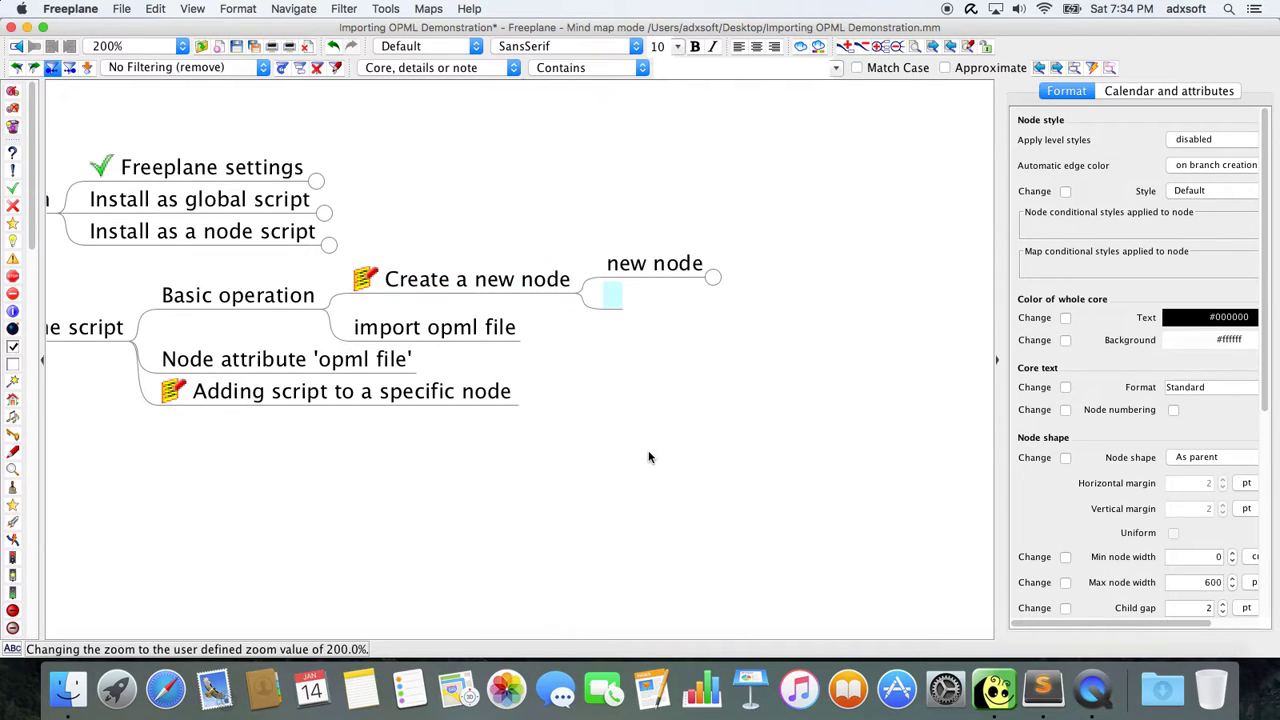
text(new node )
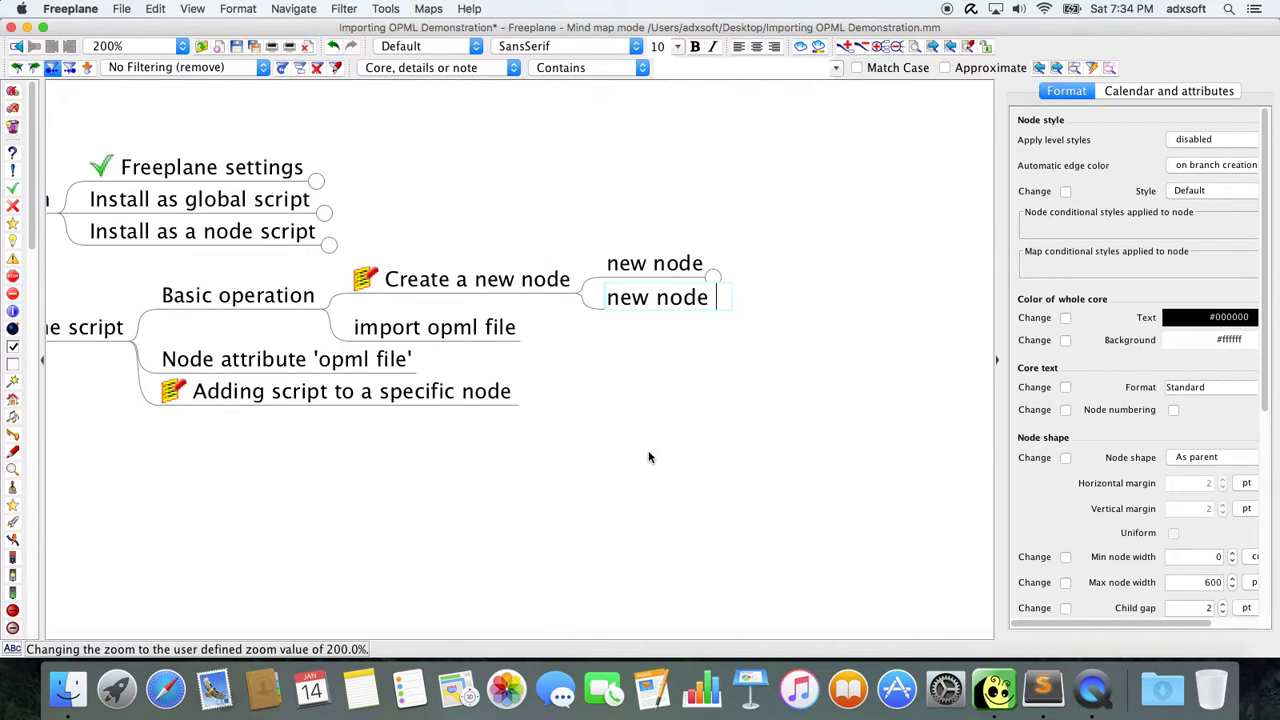
text(2)
key(Return)
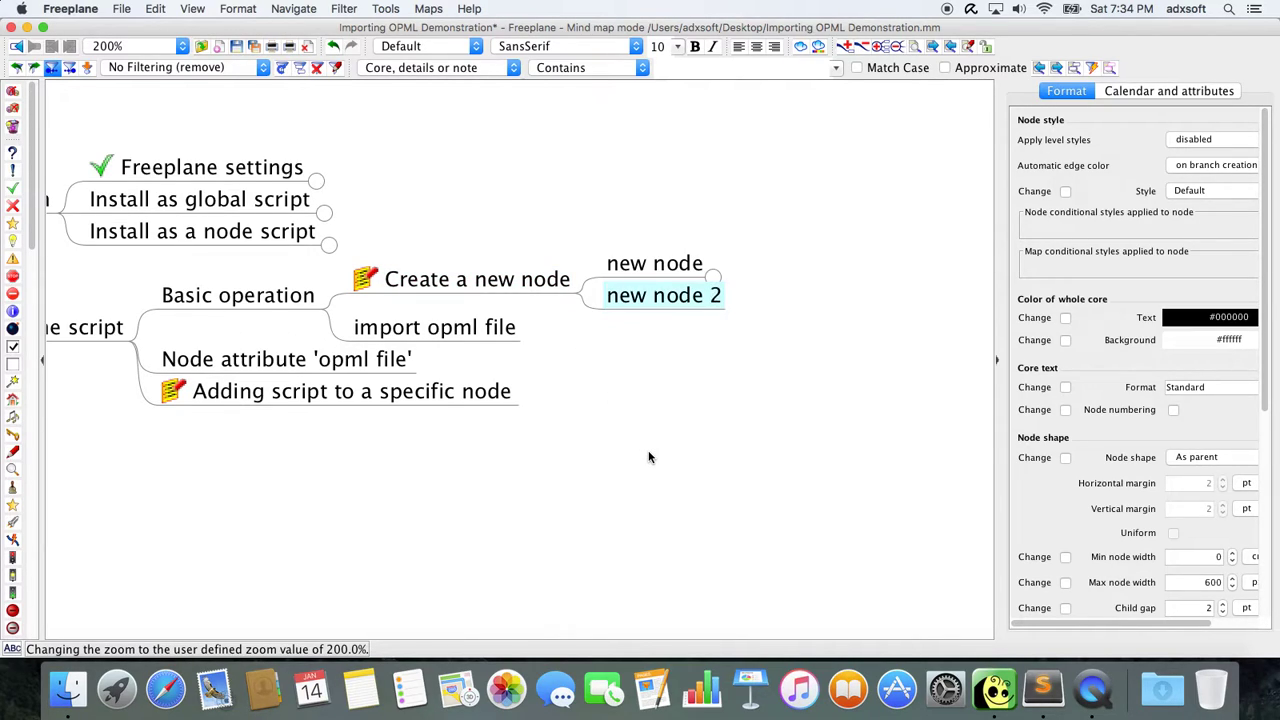
Run Import_OPML_to_selected_node on Desktop/TestData/fromsample.opml into new node 2
click(386, 11)
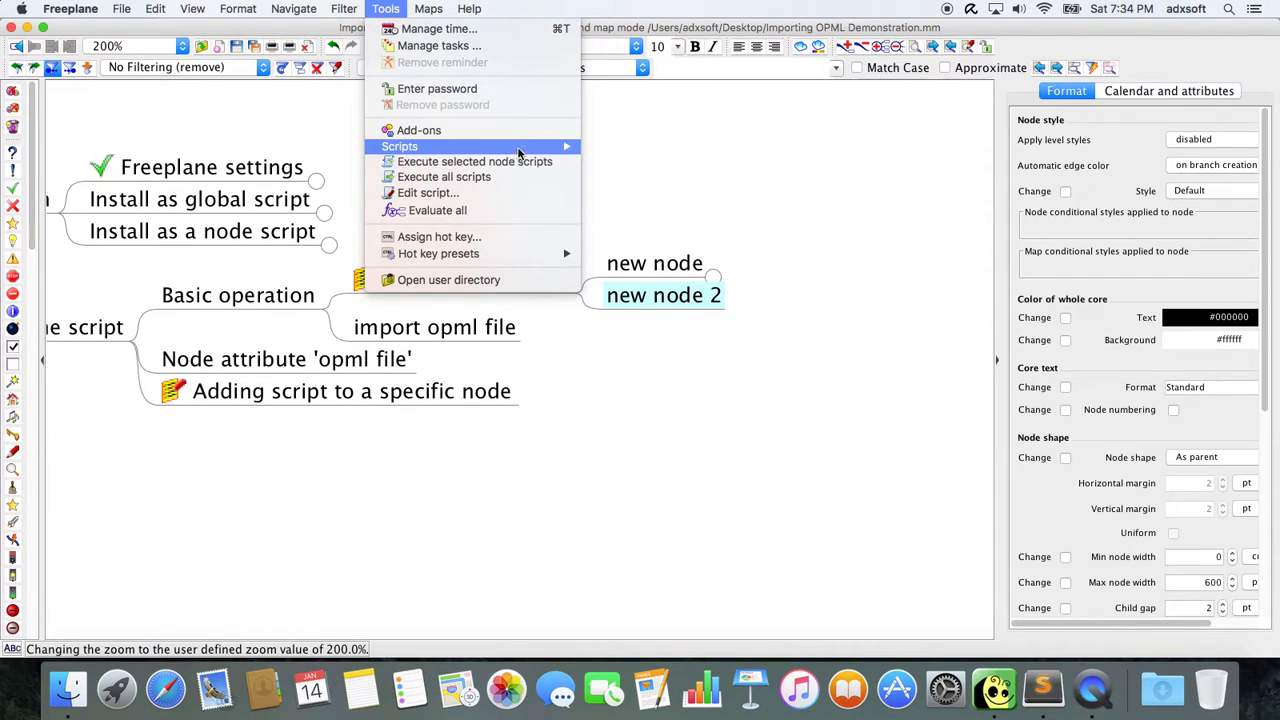
mouse_move(520, 150)
click(643, 150)
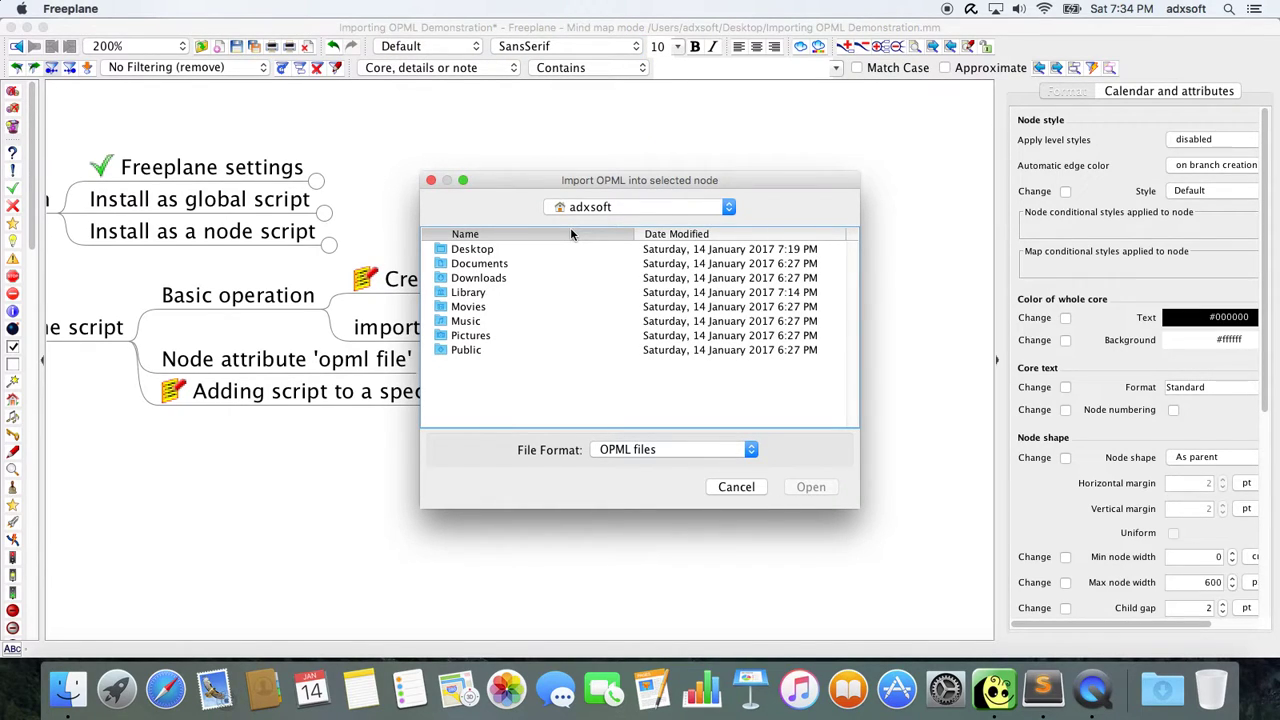
click(489, 250)
double_click(489, 250)
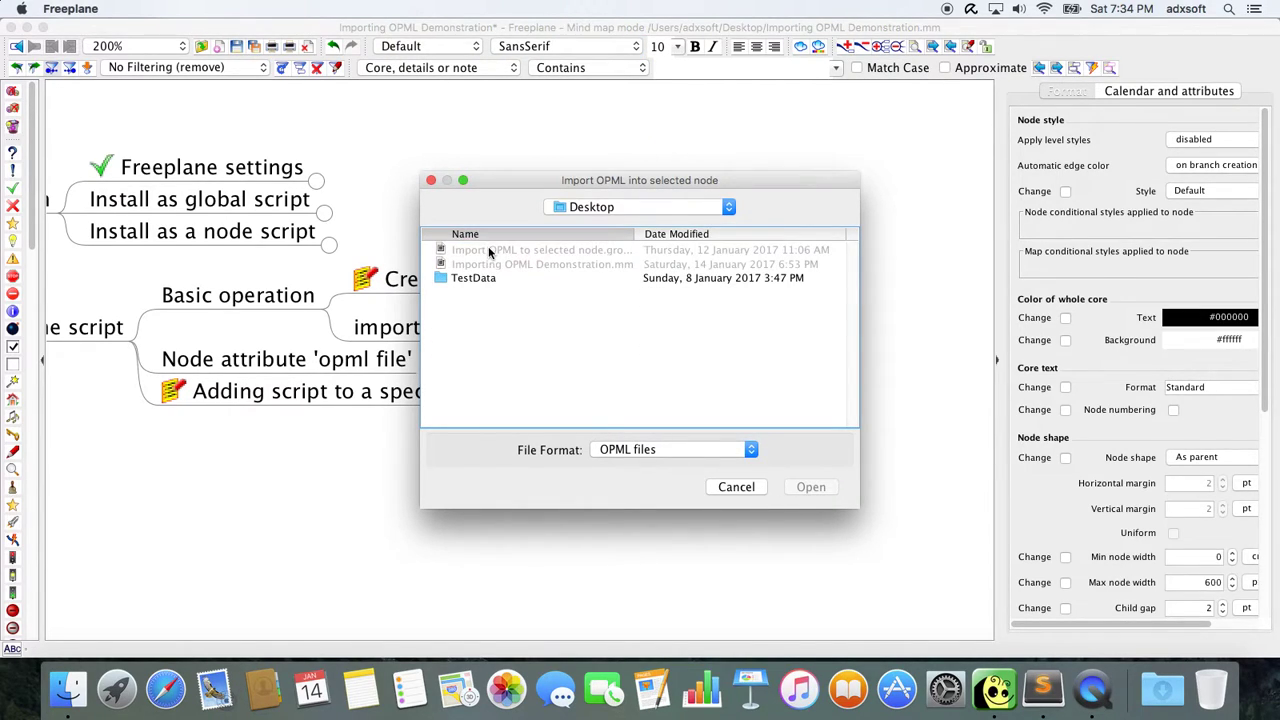
double_click(474, 279)
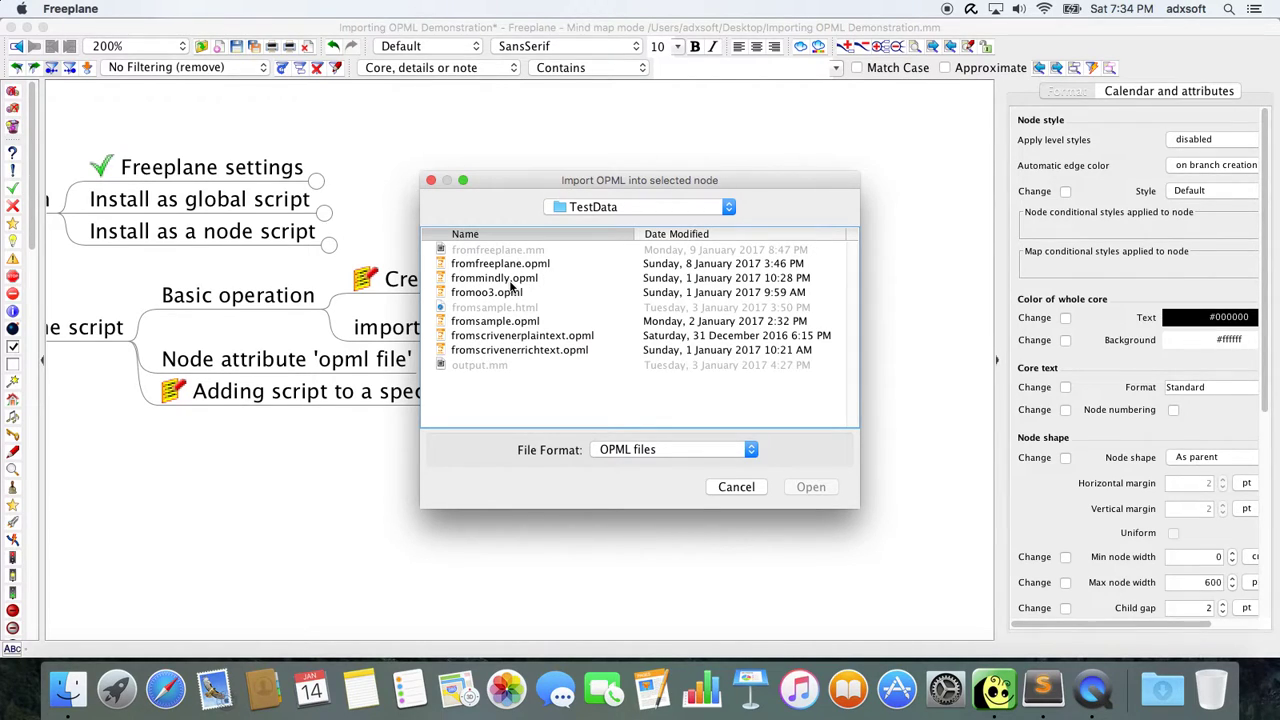
click(518, 324)
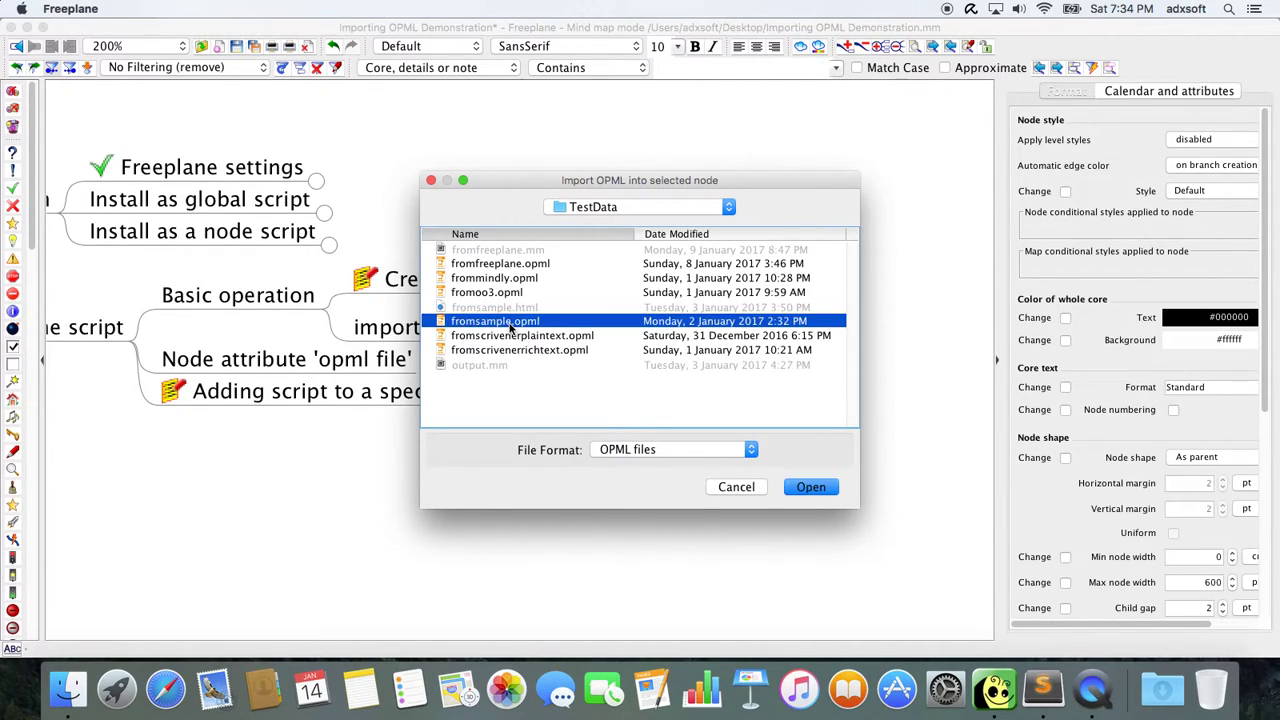
click(813, 491)
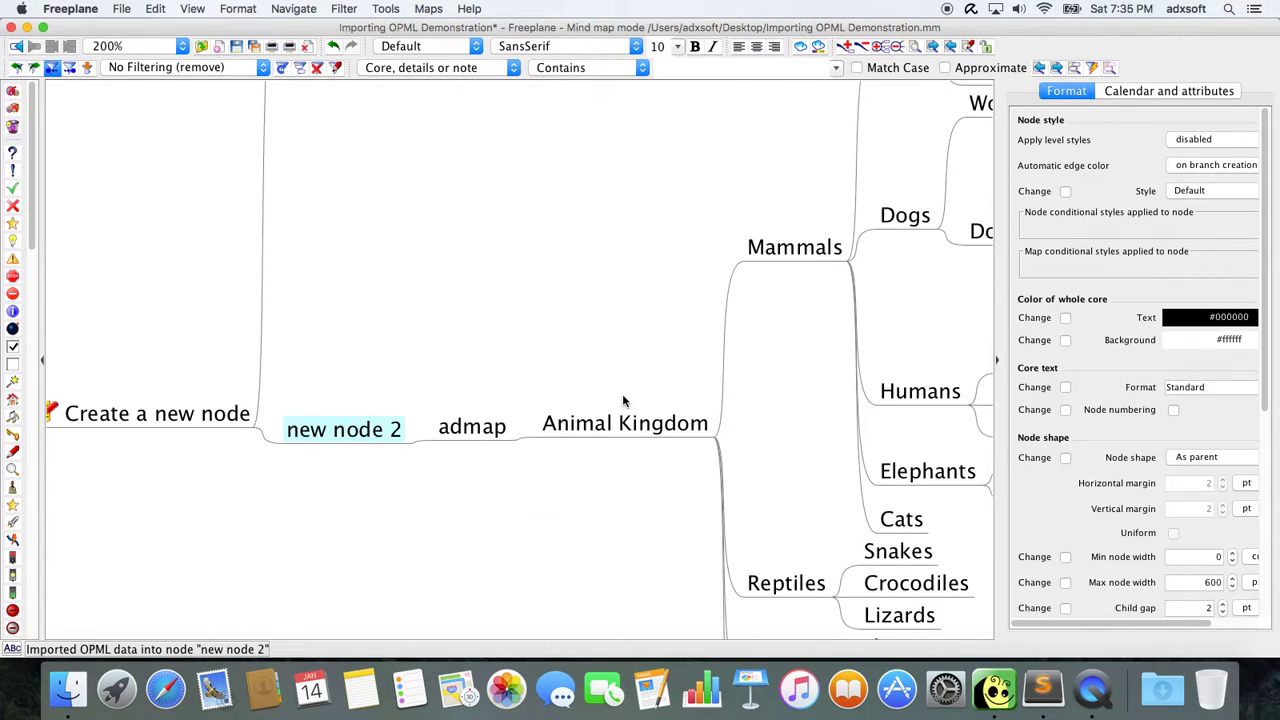
Zoom out over the imported outline and inspect nodes like Monkeys, King Charles Spaniel and Mosquitoes
key(alt+Down)
key(alt+Down)
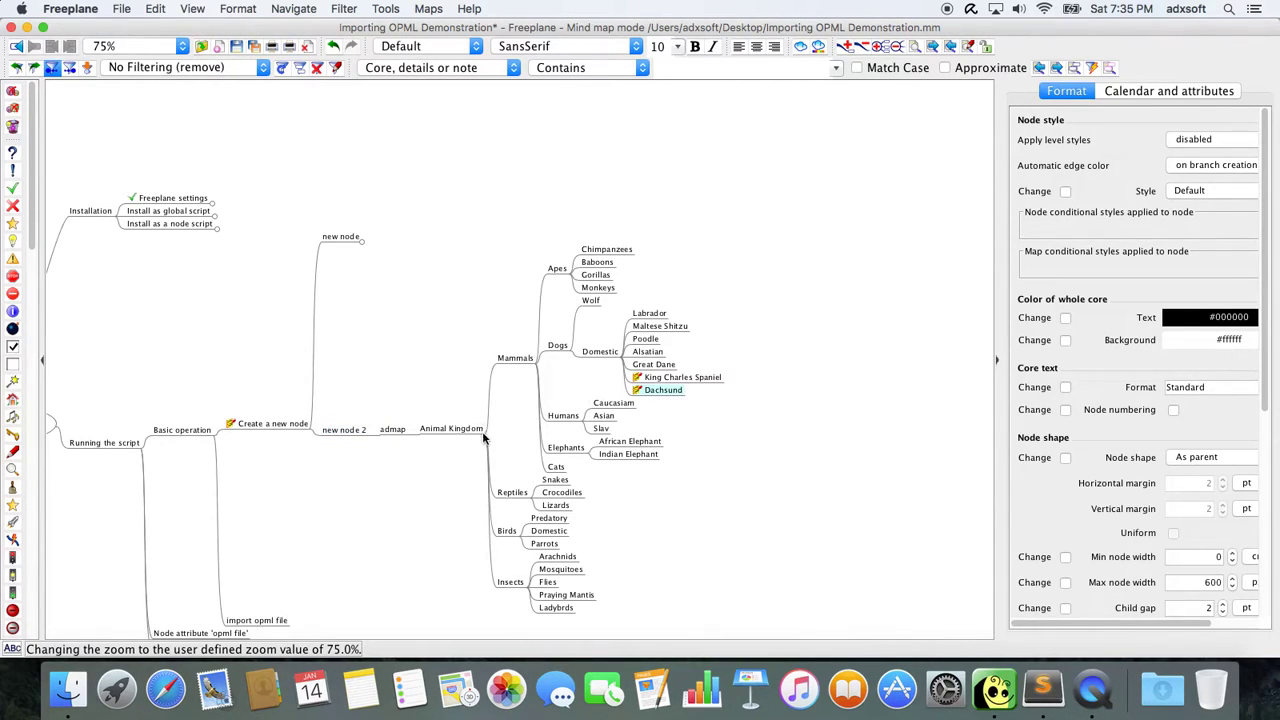
click(600, 288)
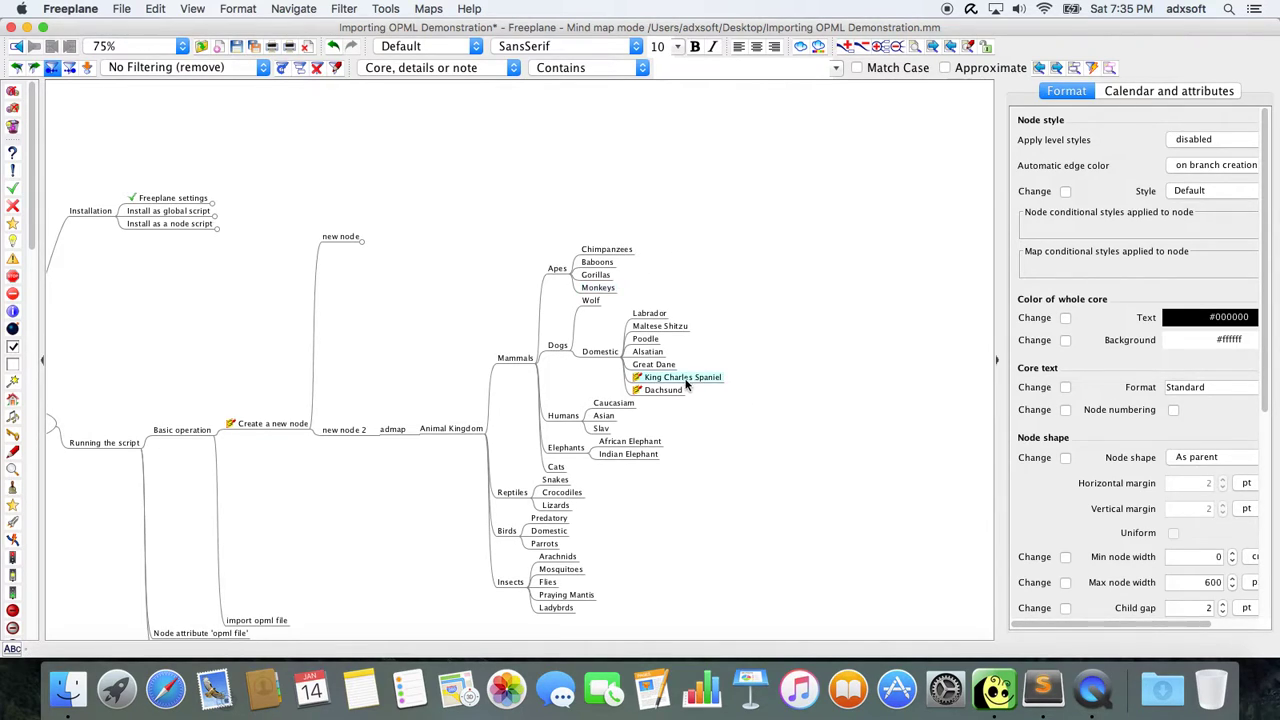
mouse_move(680, 384)
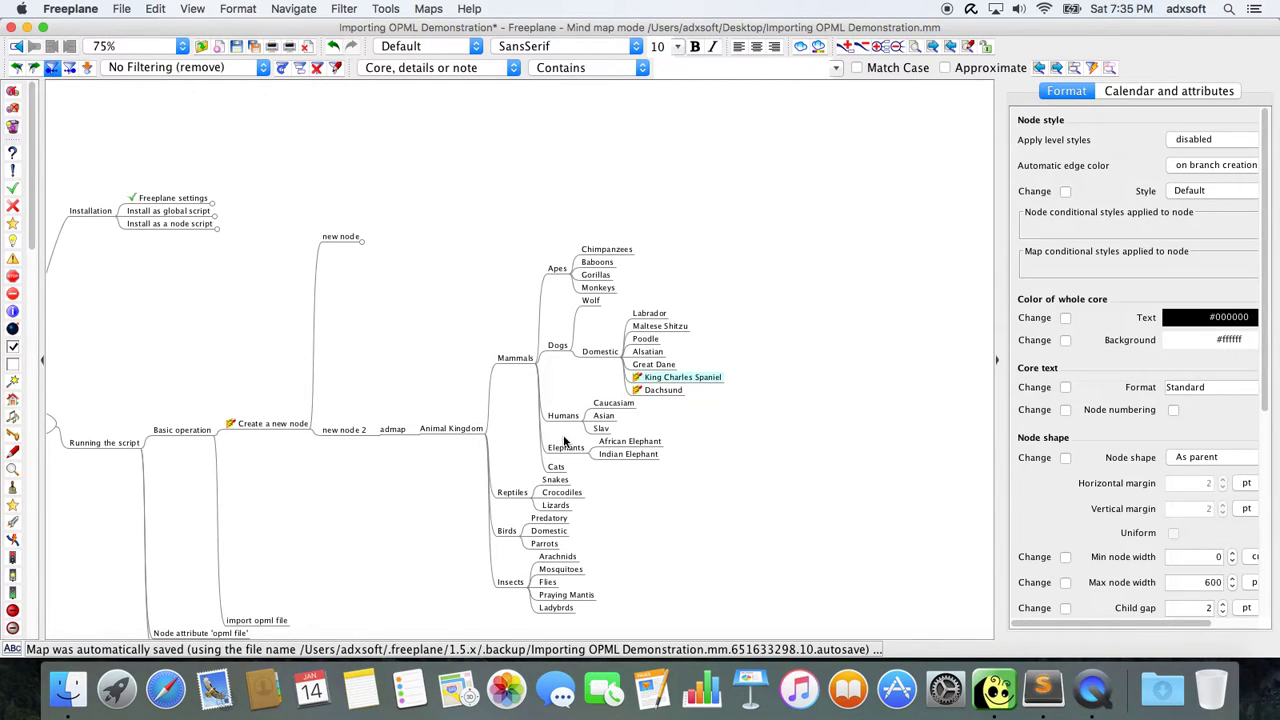
click(580, 568)
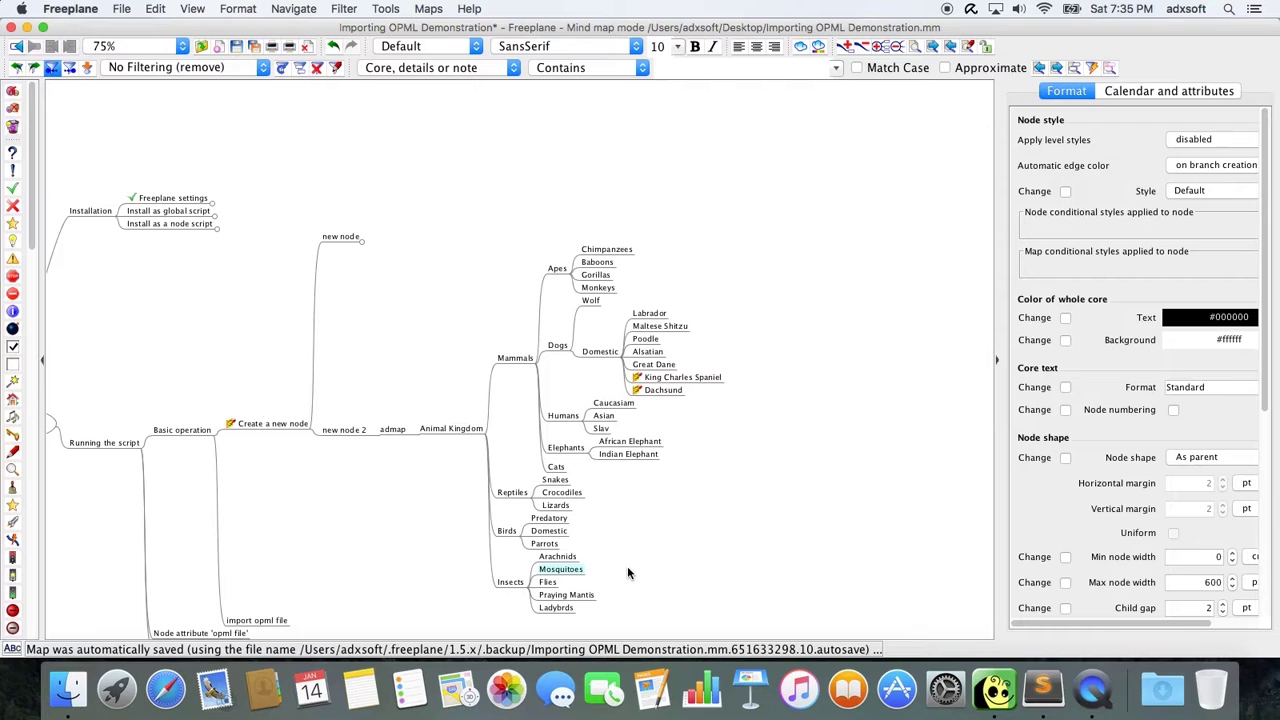
Switch to Finder, open Desktop/TestData, and open fromsample.opml in Sublime Text
key(super+Tab)
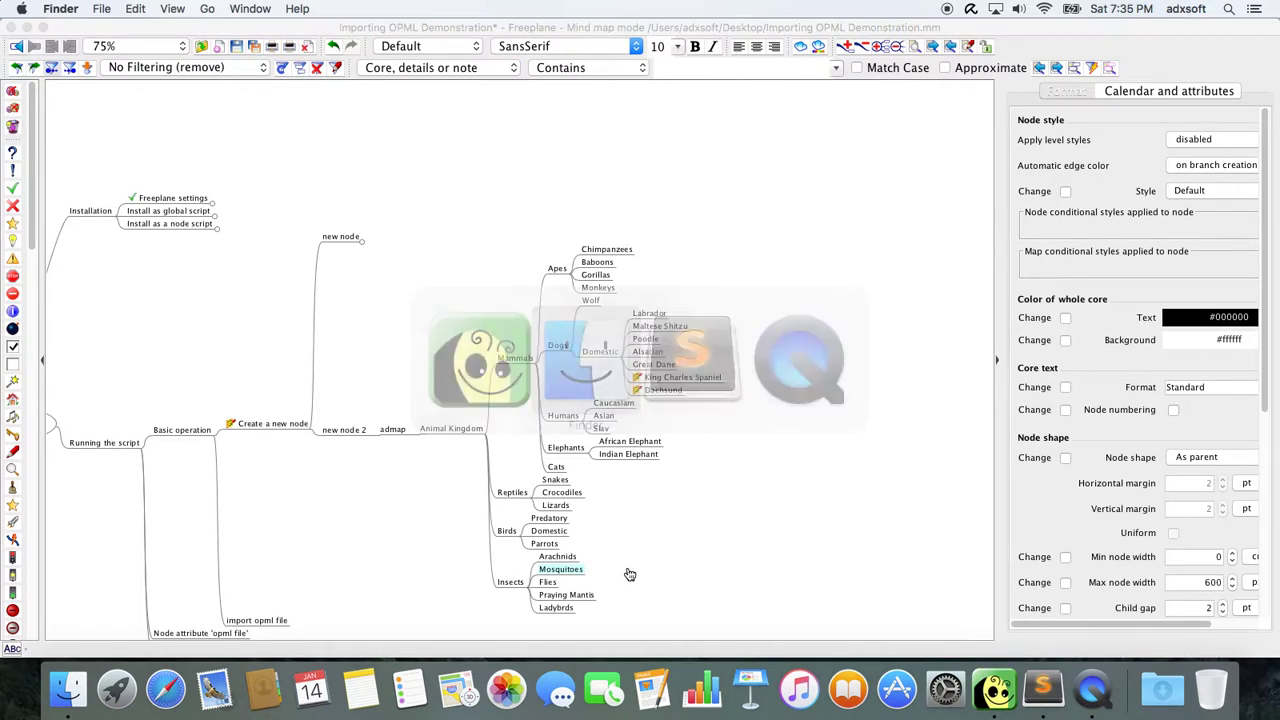
key(super+alt+h)
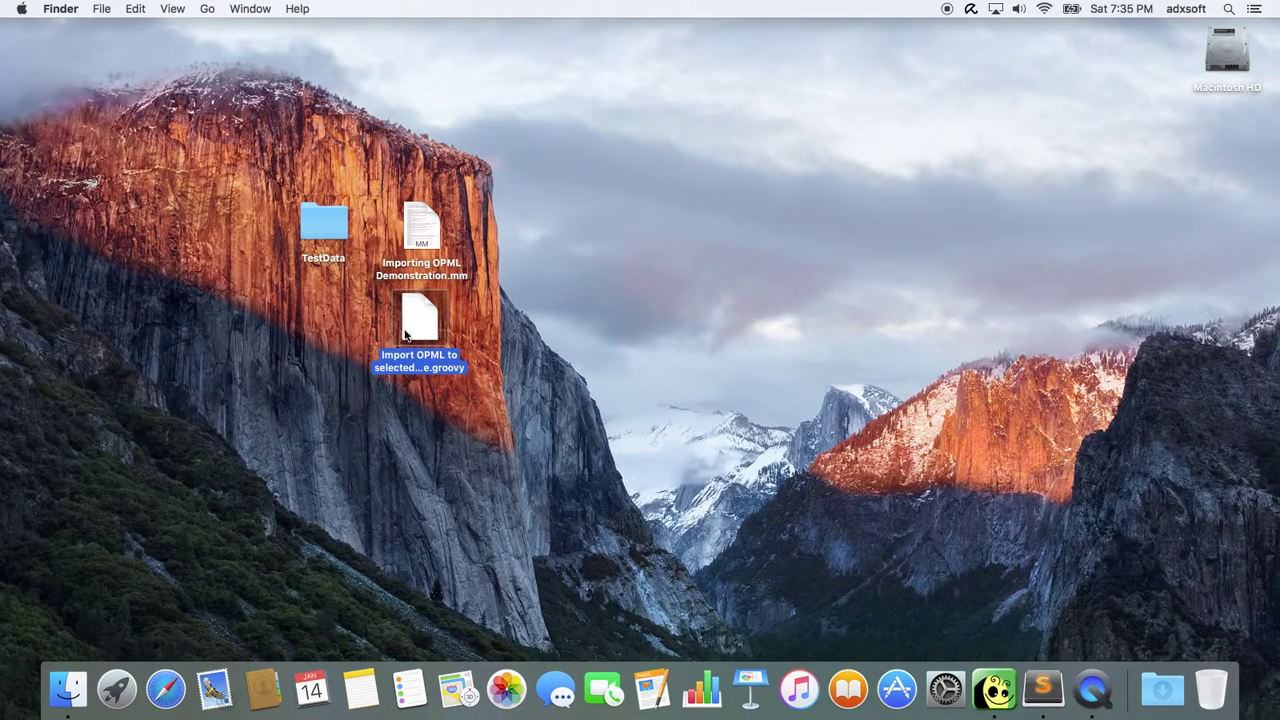
double_click(325, 235)
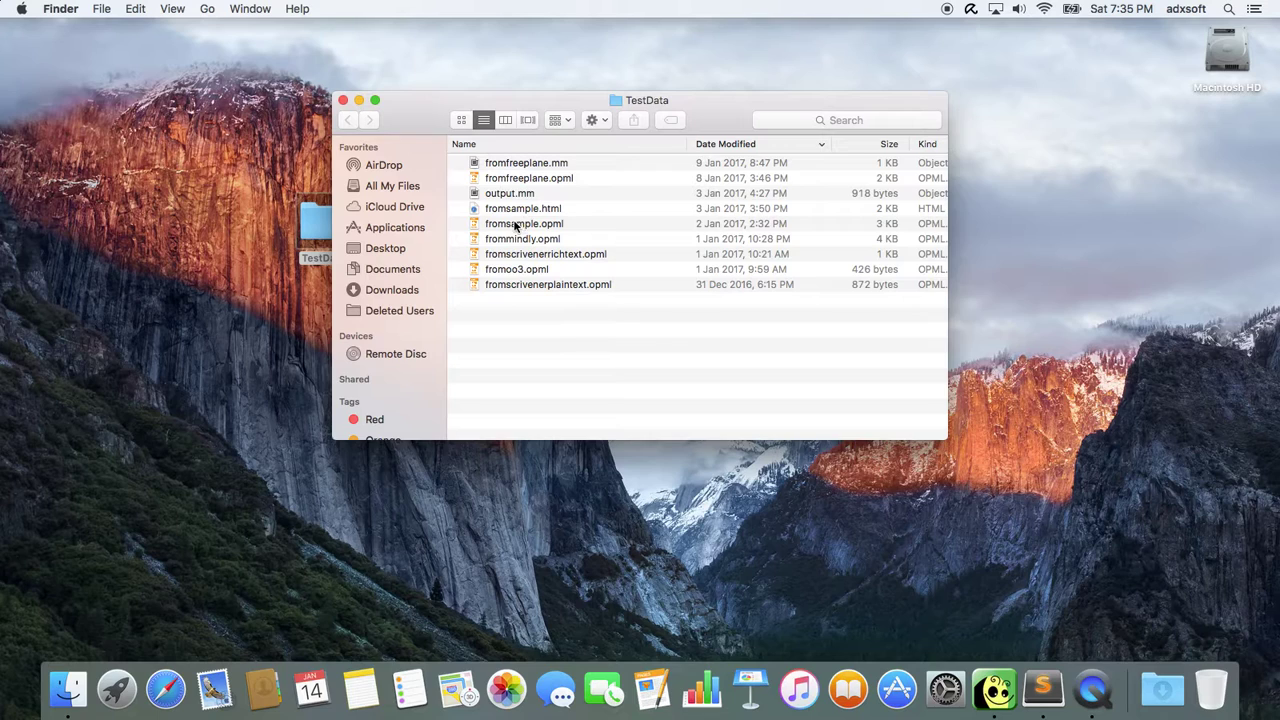
drag(518, 224, 1048, 698)
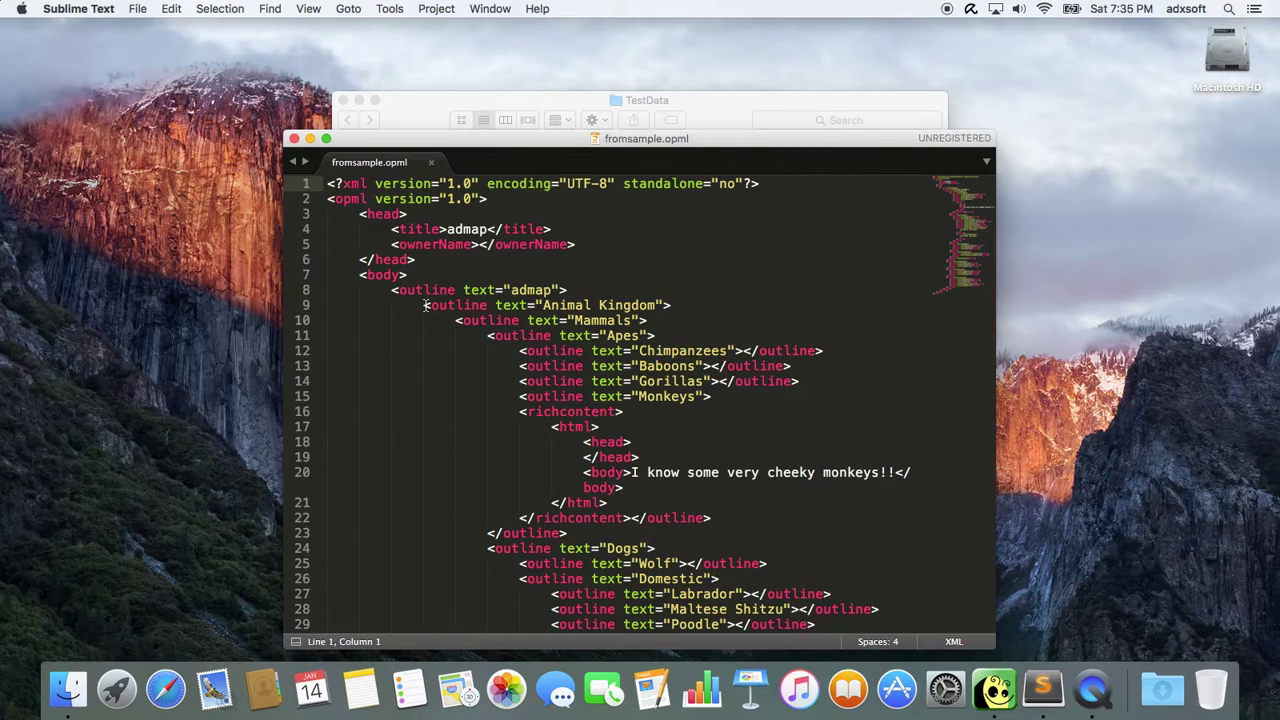
Compare the Animal Kingdom outline tag and Mammals with their mind map nodes
drag(423, 305, 674, 305)
key(super+Tab)
key(super+Tab)
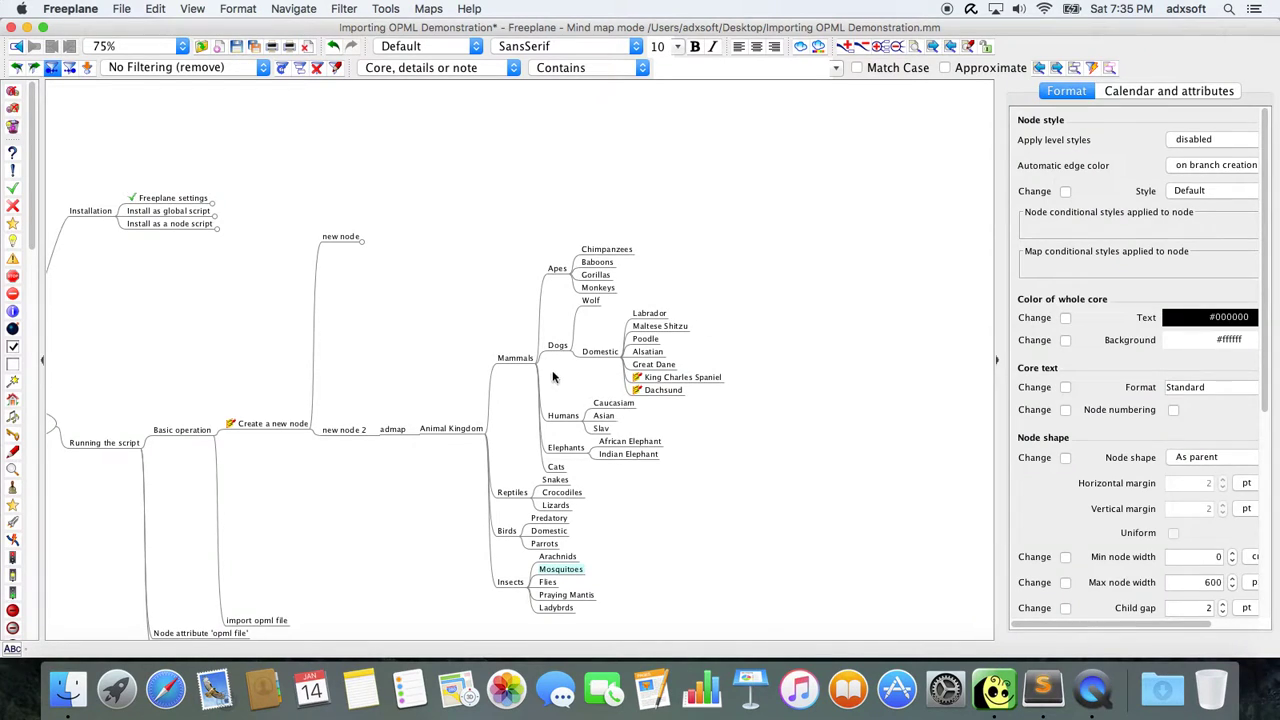
click(440, 432)
key(super+Tab)
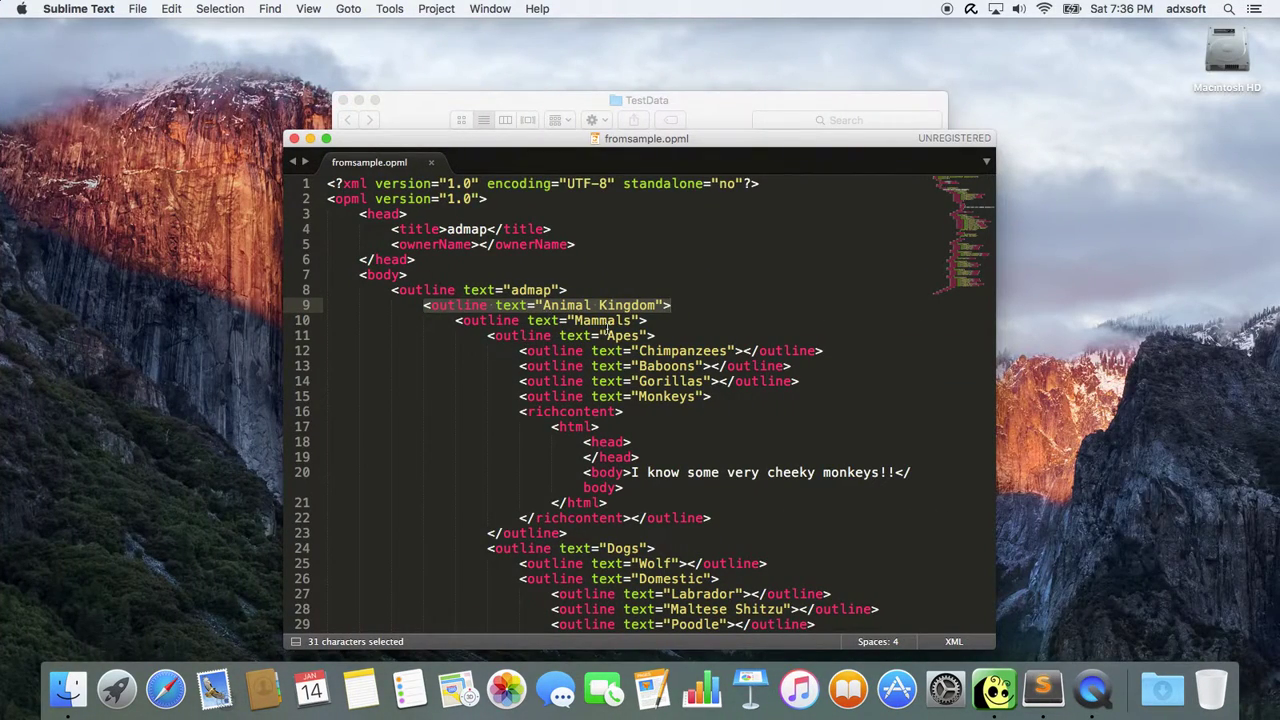
key(super+Tab)
click(513, 362)
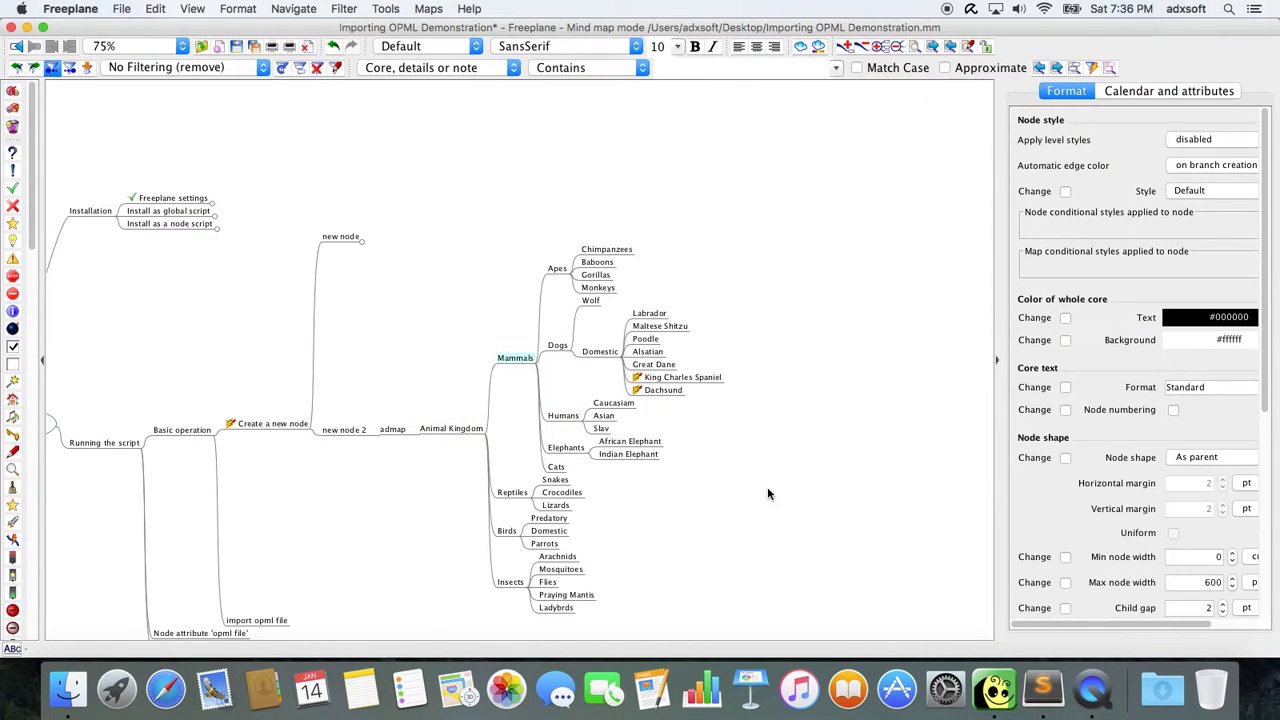
Scroll the OPML source to the Dogs section and select the _note attribute on line 33
key(super+Tab)
scroll(642, 414, down, 5)
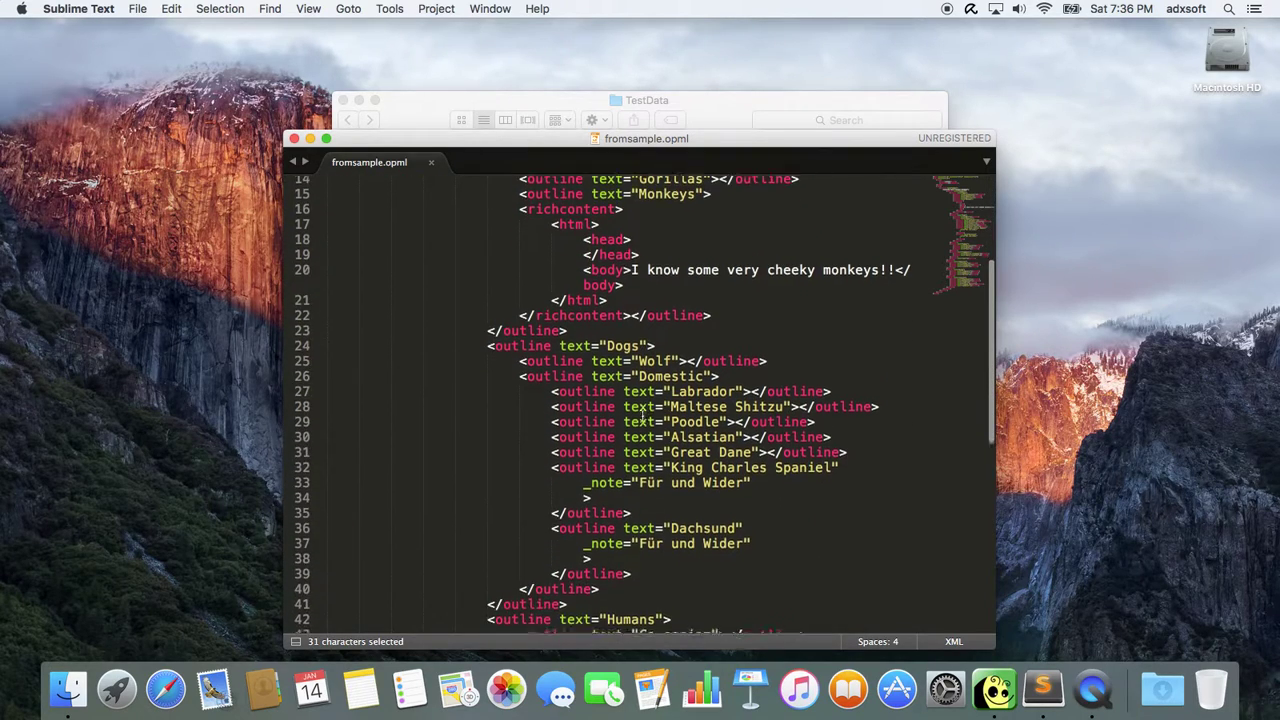
scroll(642, 416, down, 3)
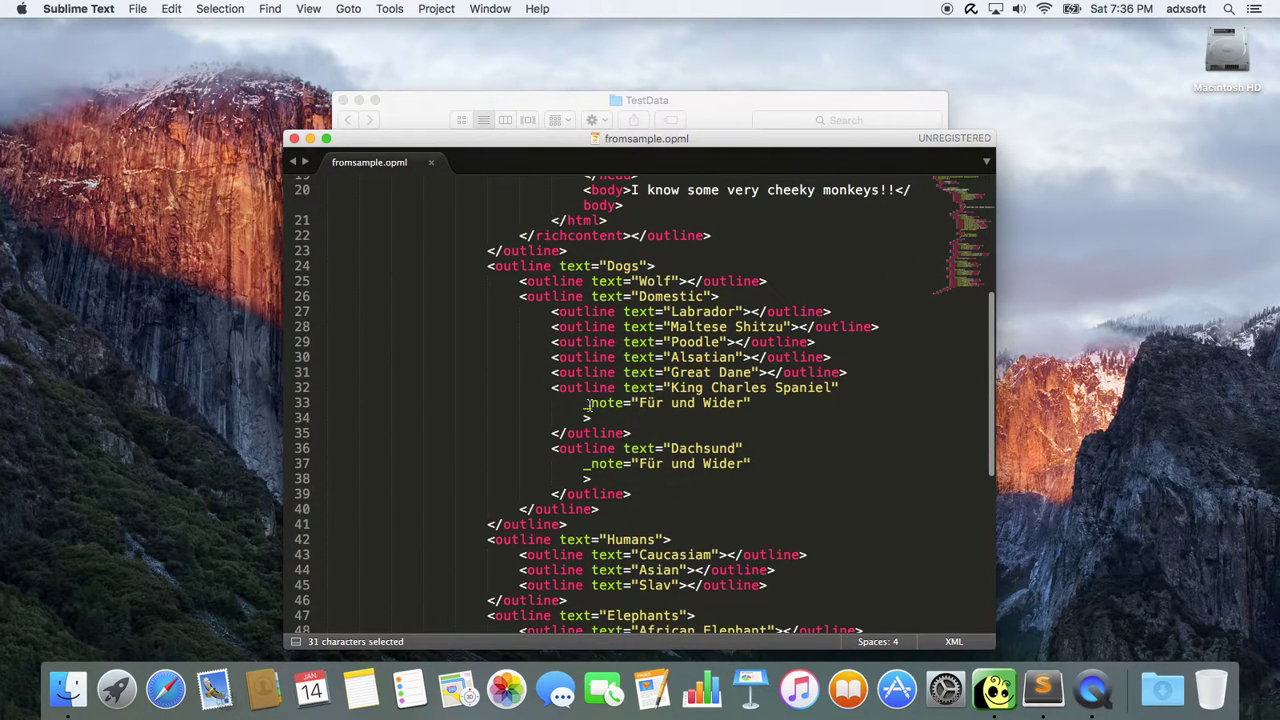
drag(583, 403, 626, 403)
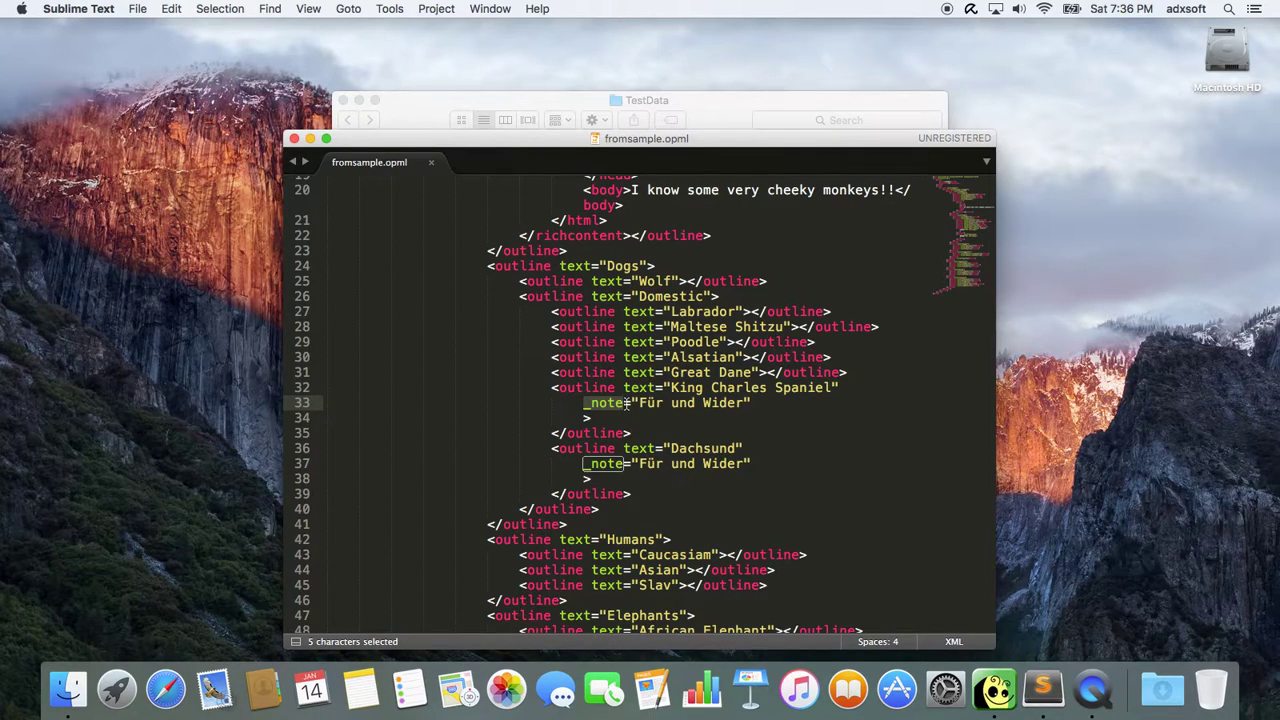